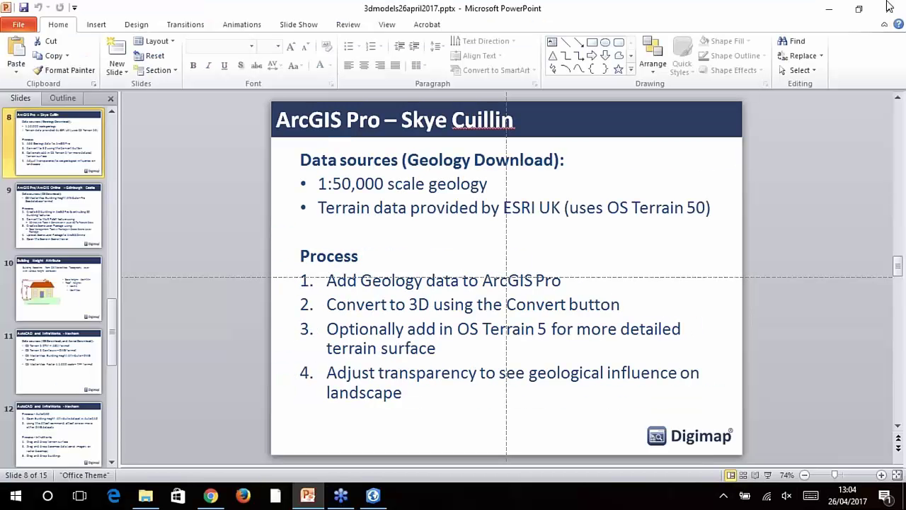
Step: Switch from the presentation to ArcGIS Pro and start a blank project named SkyeGeology
left_click(829, 8)
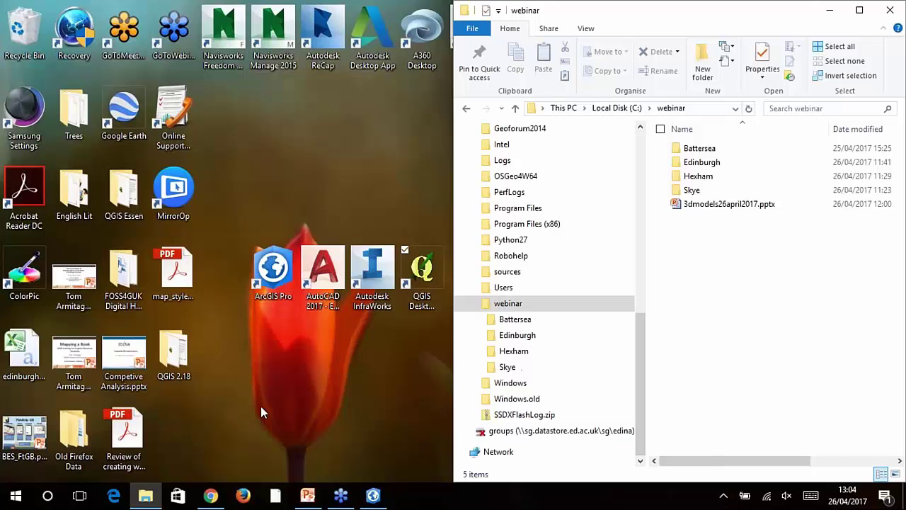
left_click(372, 495)
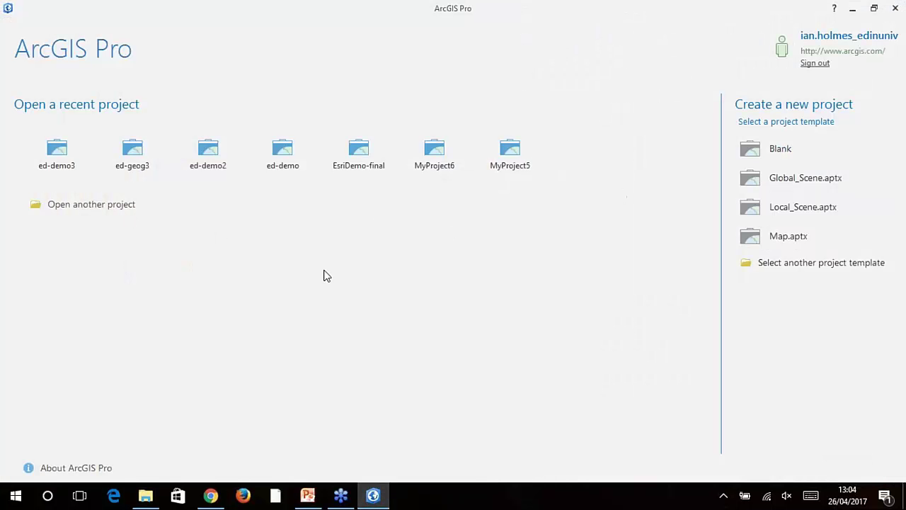
left_click(778, 152)
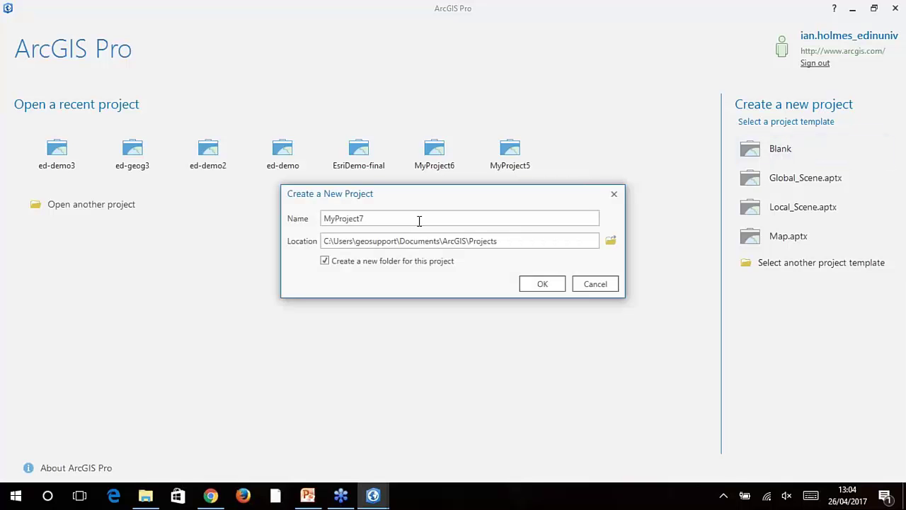
left_click_drag(419, 220, 303, 218)
type("DkyeGe")
Step: Set the project location to the Skye folder in C:\webinar and create the project
left_click(611, 242)
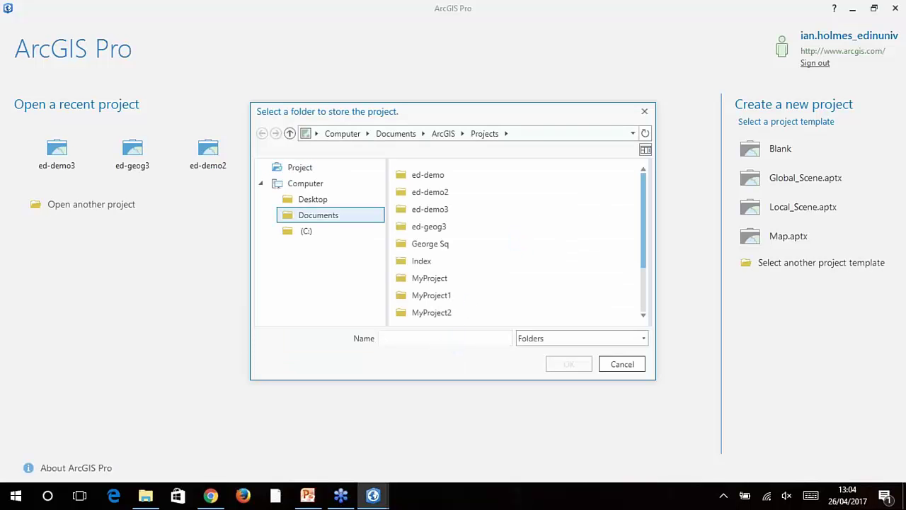
type("C:\\webinar")
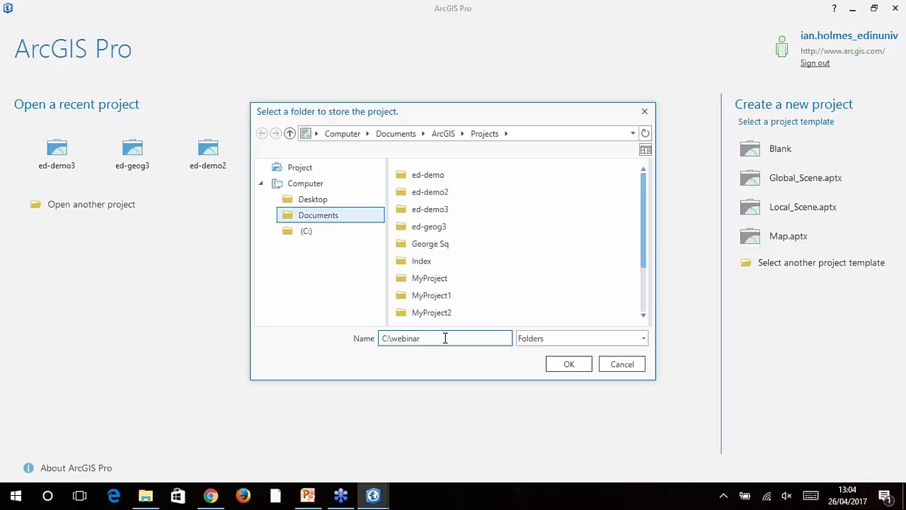
key("Return")
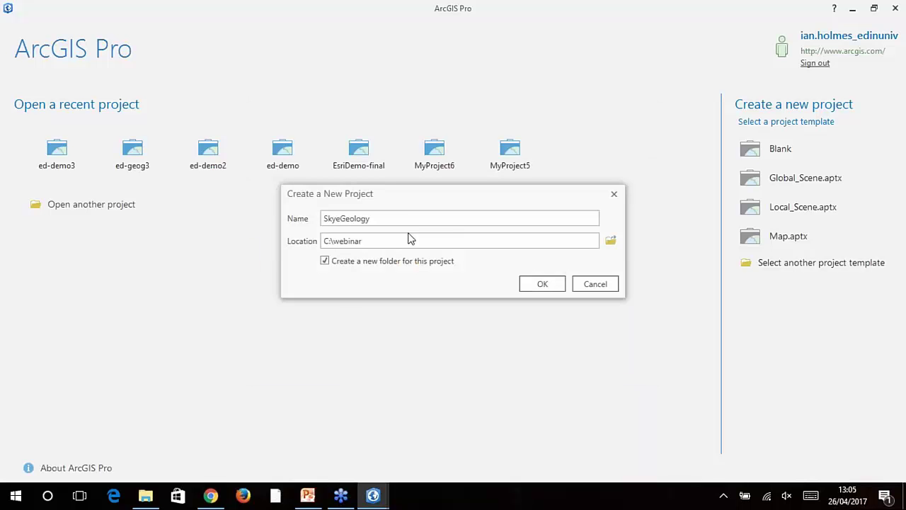
left_click(610, 241)
left_click(432, 228)
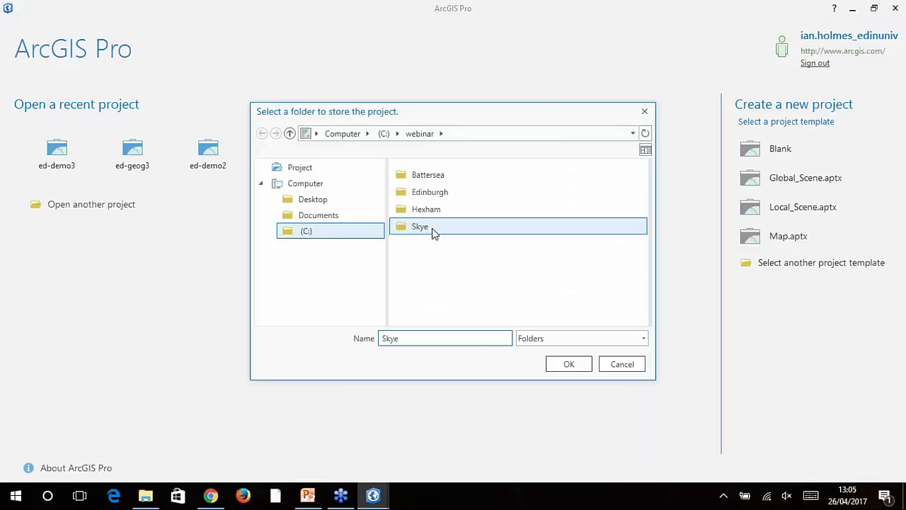
left_click(570, 363)
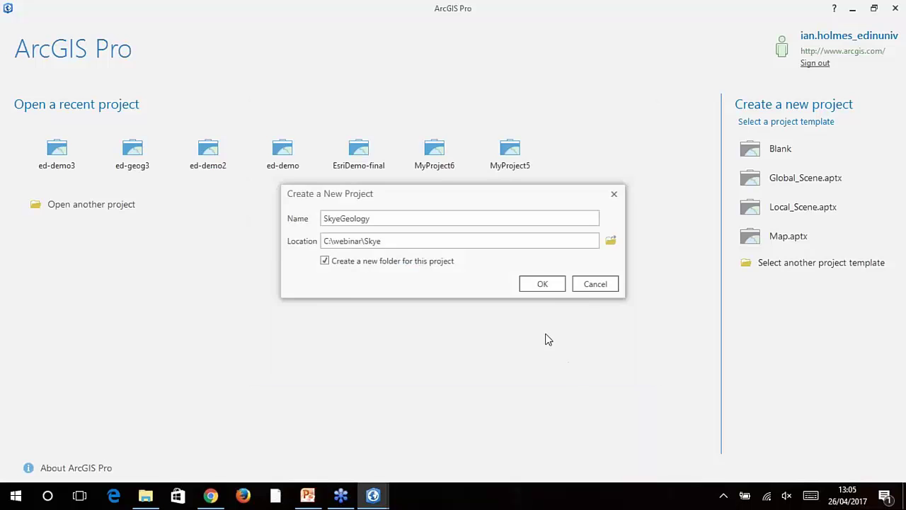
left_click(543, 284)
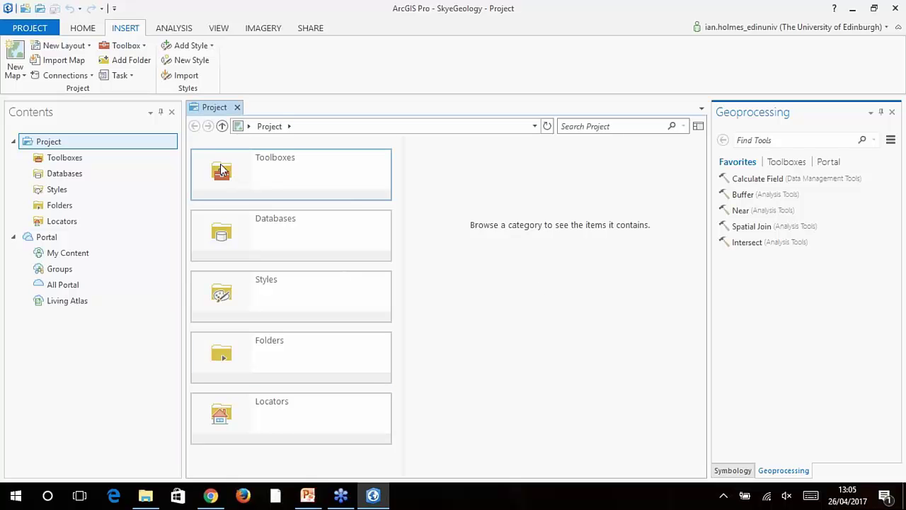
Step: Insert a new map and add sc070_minginish_bedrock.lyr from the 50k geology folder in C:\webinar\Skye
left_click(15, 51)
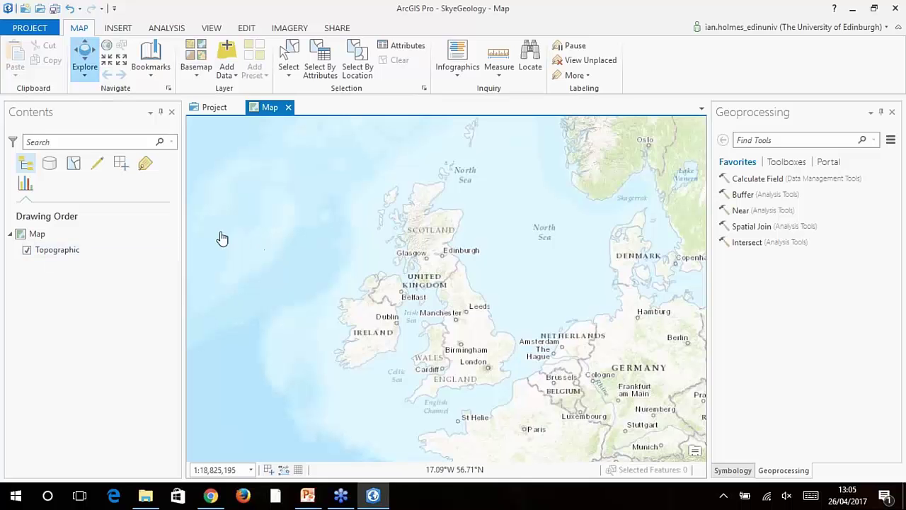
left_click(227, 55)
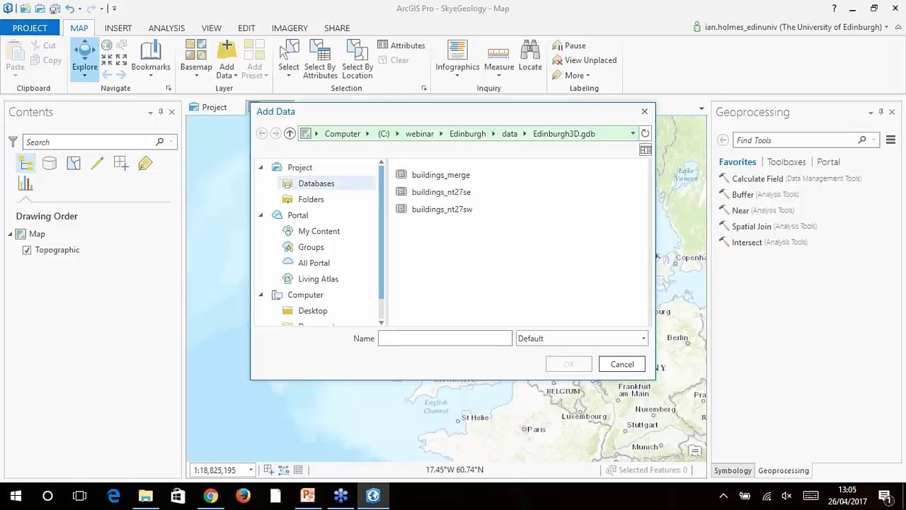
left_click(425, 137)
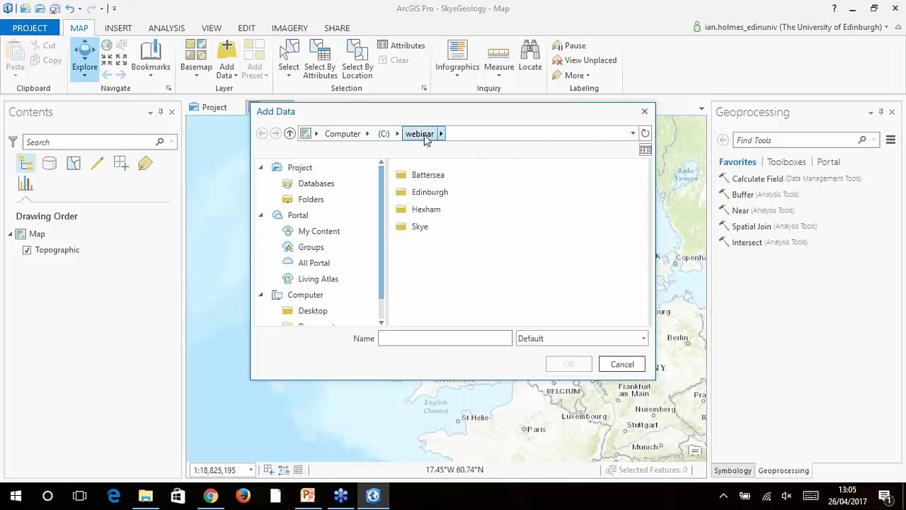
double_click(421, 227)
double_click(434, 195)
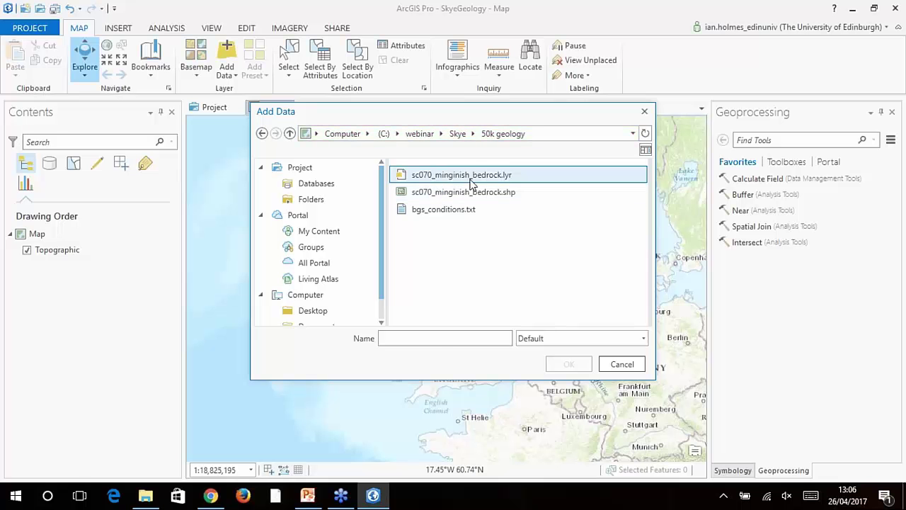
left_click(476, 178)
left_click(570, 364)
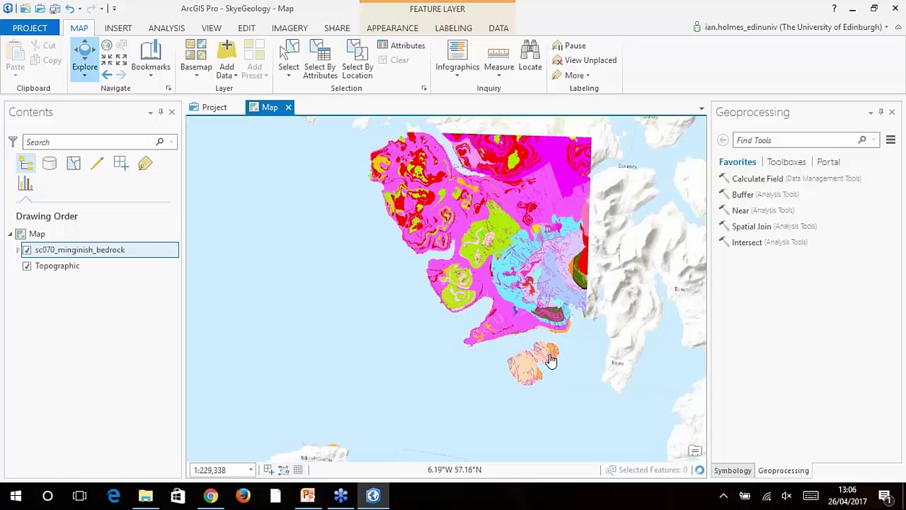
Step: Apply British National Grid as the XY coordinate system in the map's properties
right_click(24, 235)
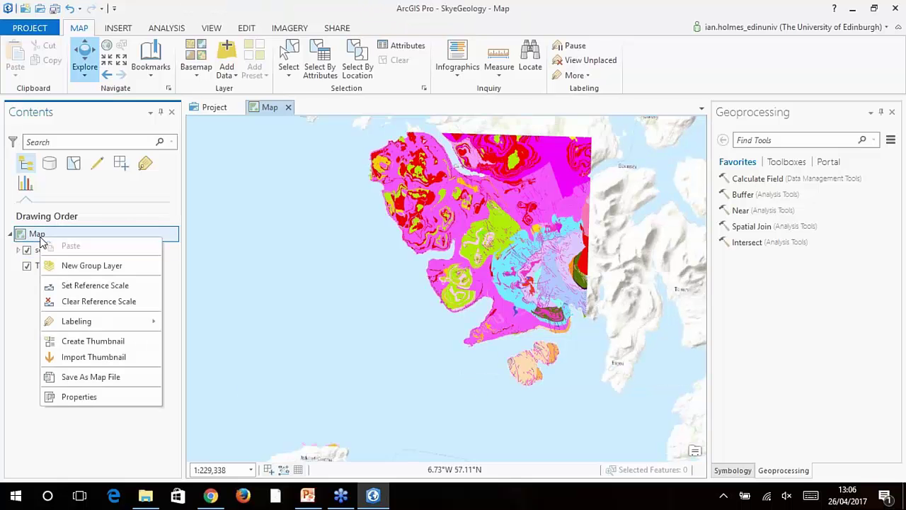
left_click(79, 397)
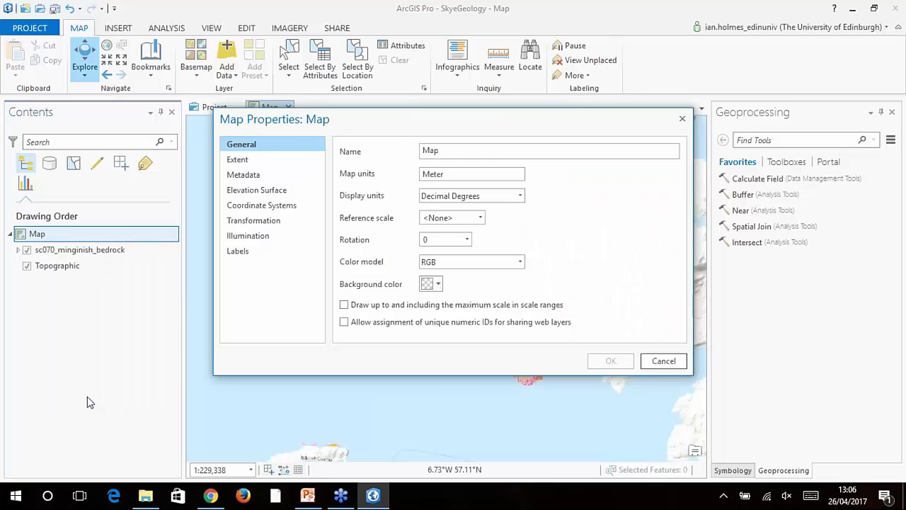
left_click(278, 207)
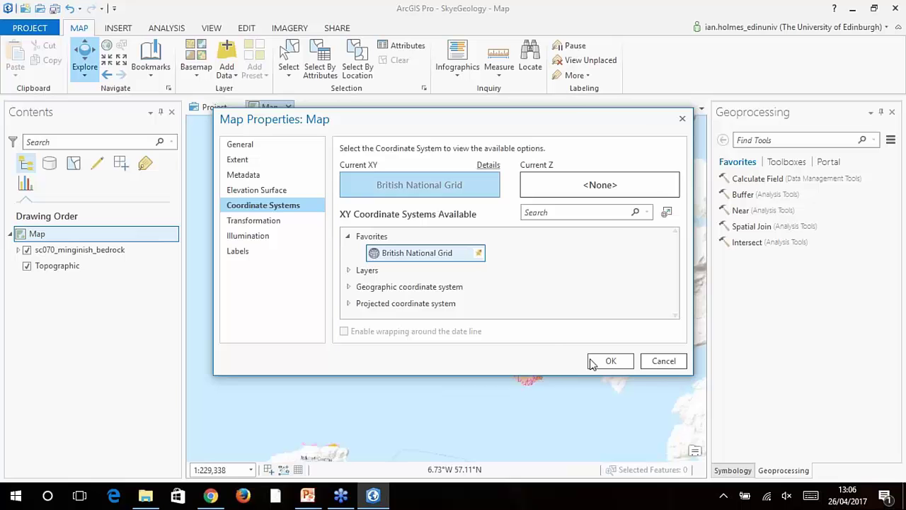
left_click(611, 361)
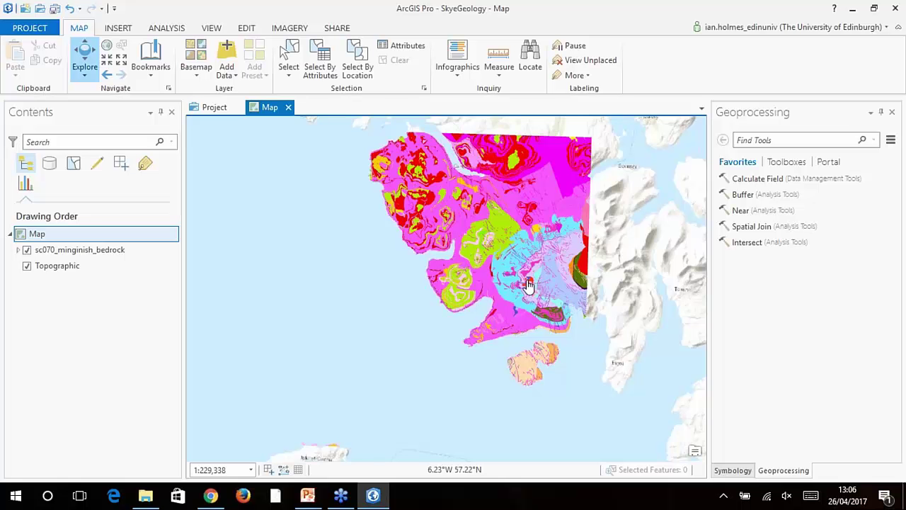
Step: Convert the 2D bedrock map into a 3D global scene
scroll(528, 283, "up", 3)
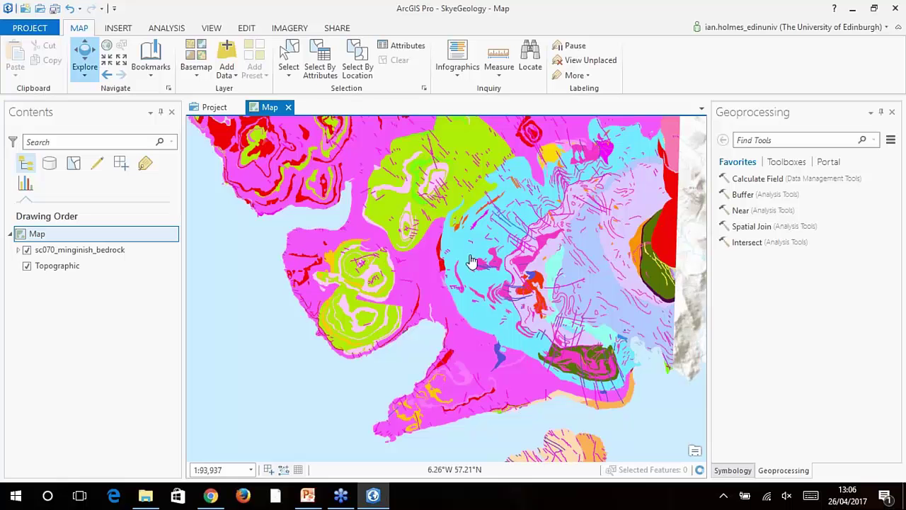
left_click(212, 29)
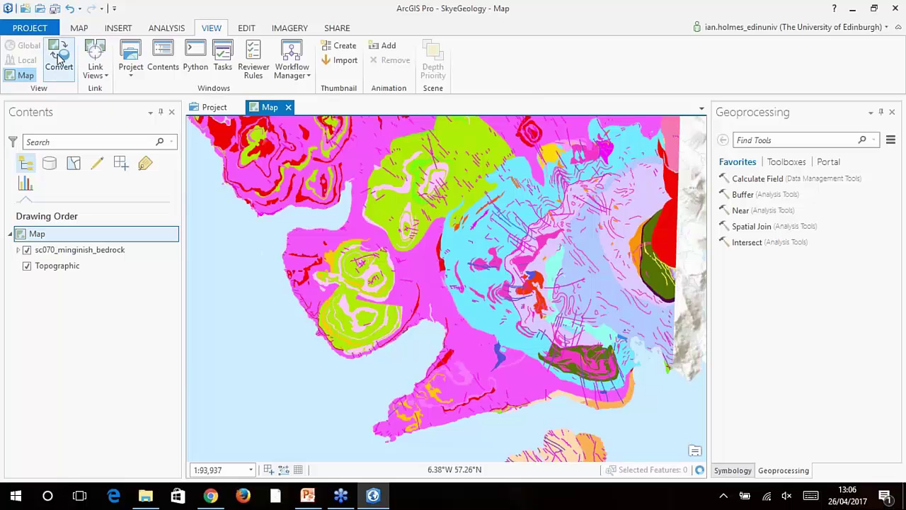
left_click(59, 60)
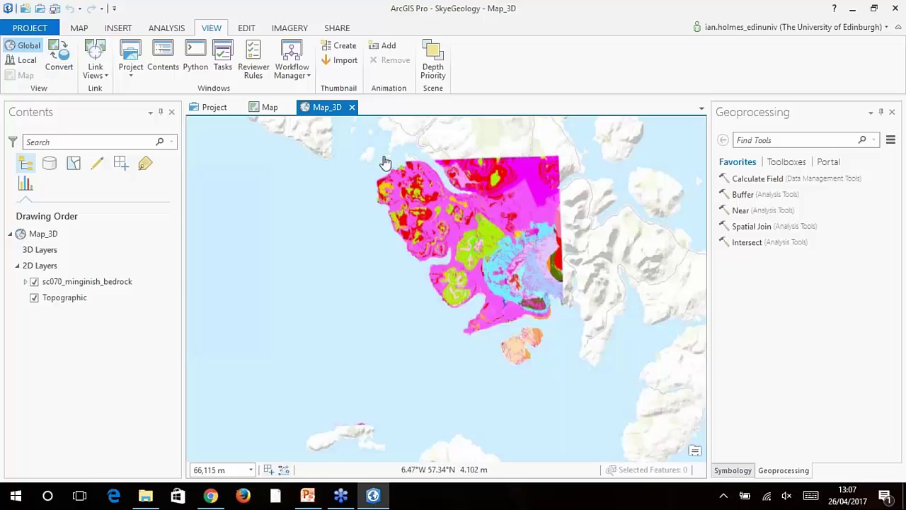
Step: Examine the bedrock geology draped over the Skye Cuillin terrain from close up and from tilted angles
scroll(518, 290, "up", 1)
scroll(518, 290, "up", 5)
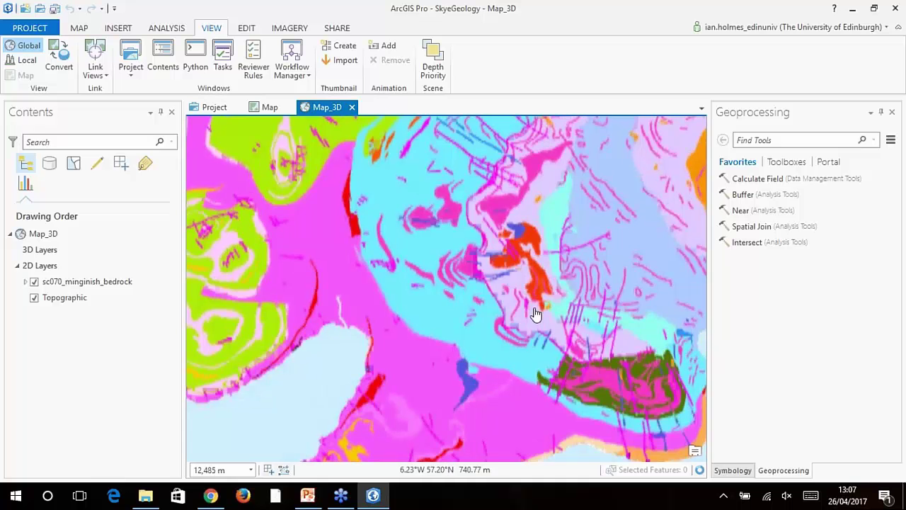
middle_click_drag(504, 268, 480, 263)
scroll(522, 286, "up", 3)
left_click_drag(480, 263, 644, 418)
scroll(654, 396, "down", 3)
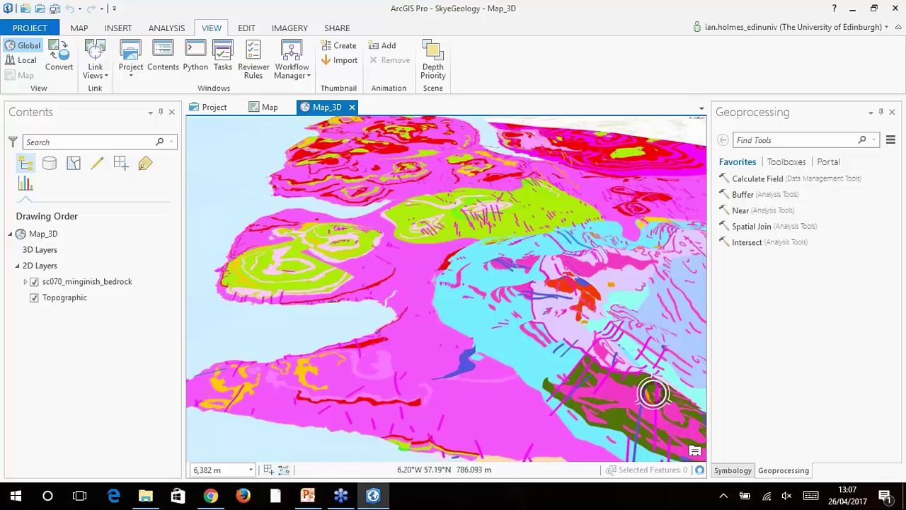
middle_click_drag(654, 397, 477, 347)
scroll(462, 345, "up", 4)
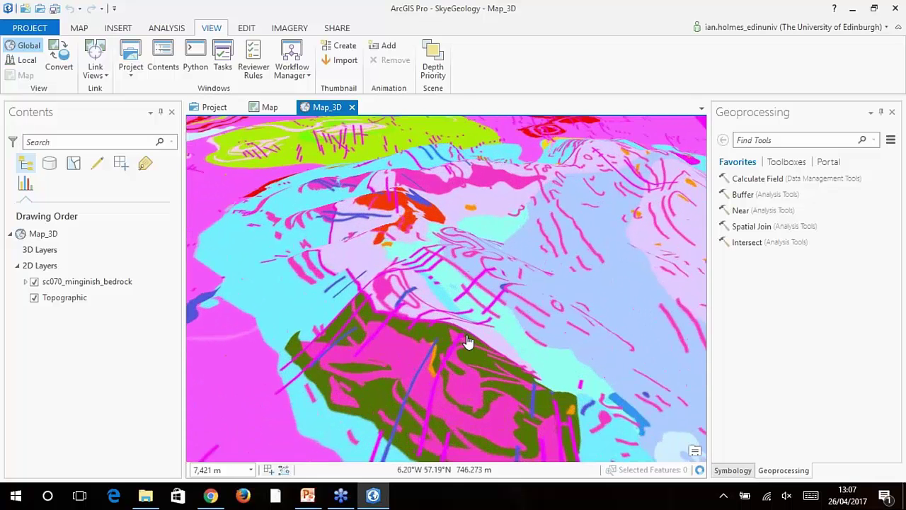
middle_click_drag(481, 325, 514, 300)
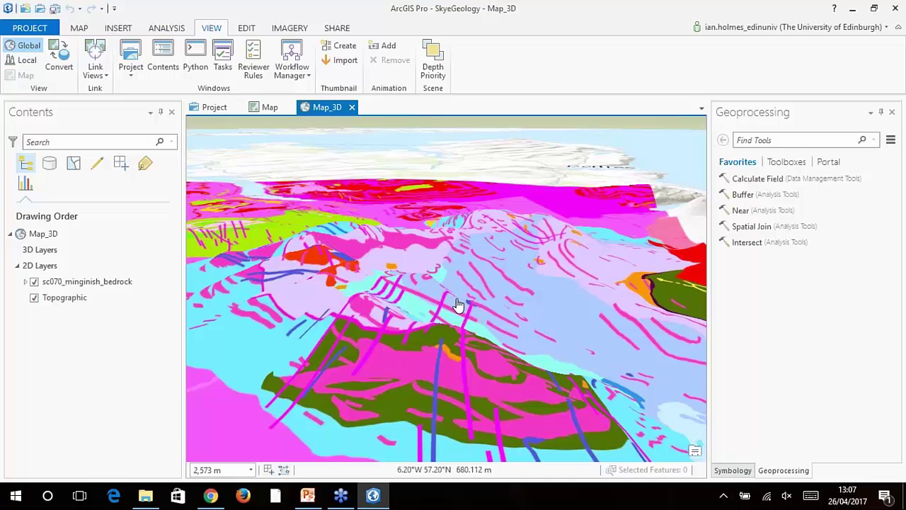
middle_click_drag(486, 318, 418, 320)
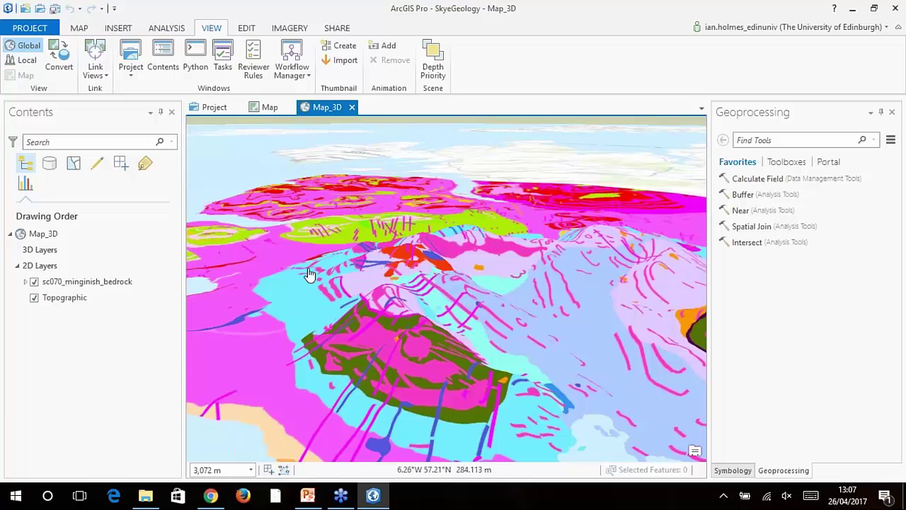
Step: Set the sc070_minginish_bedrock layer's transparency to 57% in the 3D scene
left_click(74, 281)
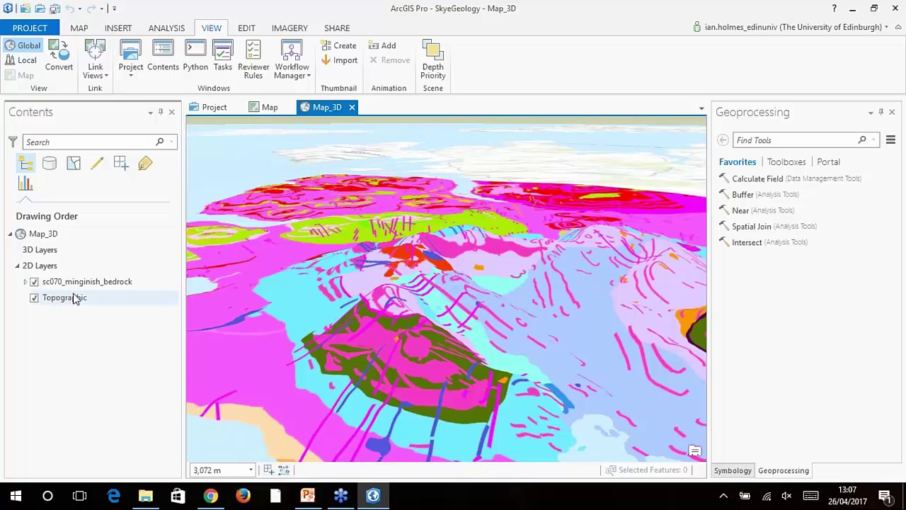
left_click(125, 282)
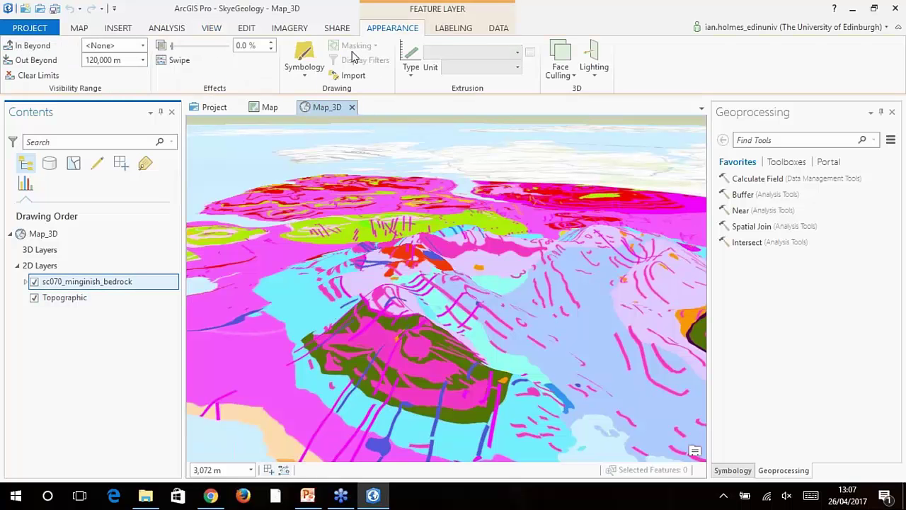
left_click_drag(171, 47, 203, 47)
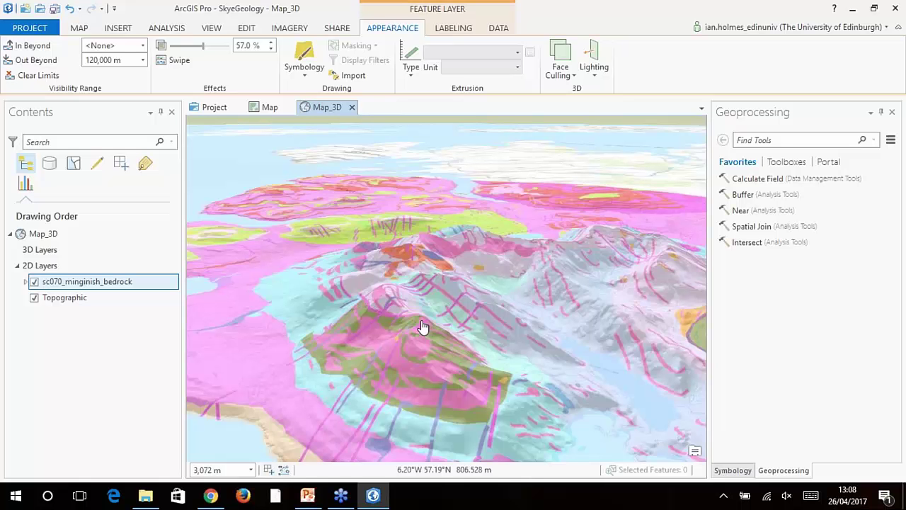
Step: Start another new project and name it Edinburgh3D
left_click(25, 10)
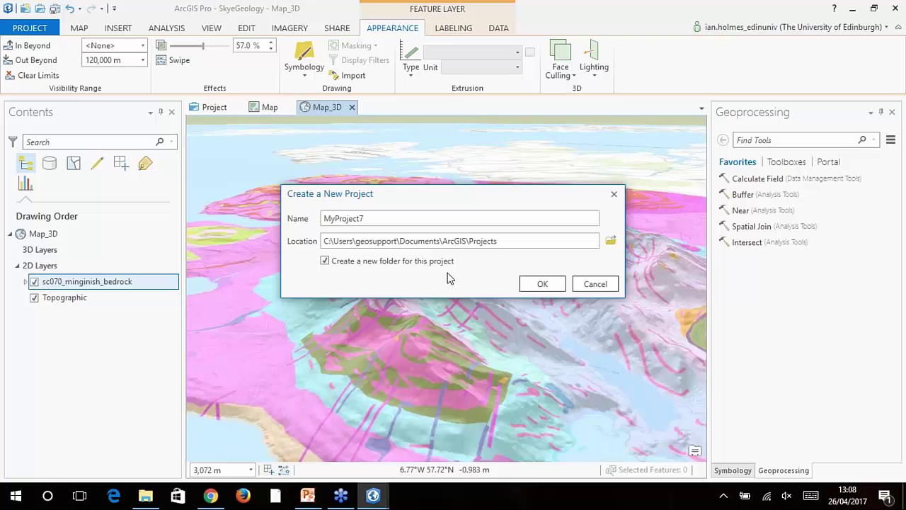
double_click(431, 218)
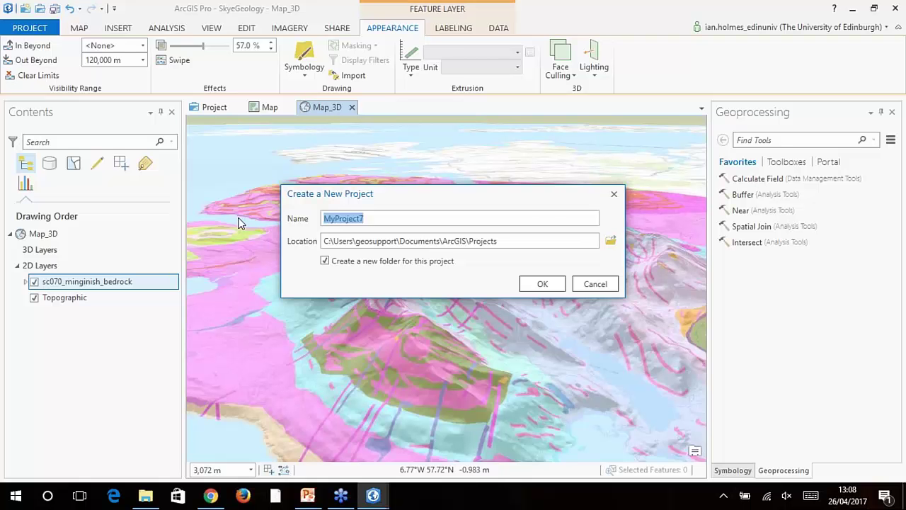
type("Edinburgh3D")
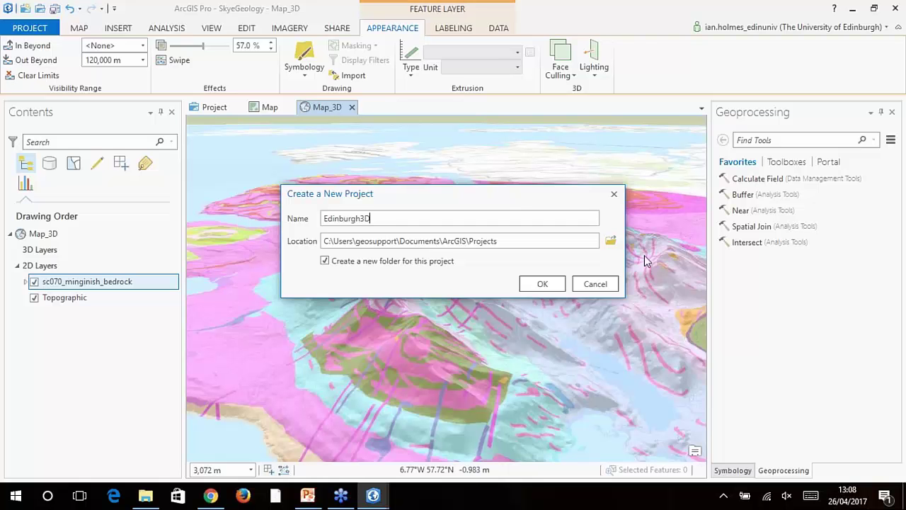
Step: Set the new project's location to the Edinburgh folder in C:\webinar and create the project
left_click(610, 241)
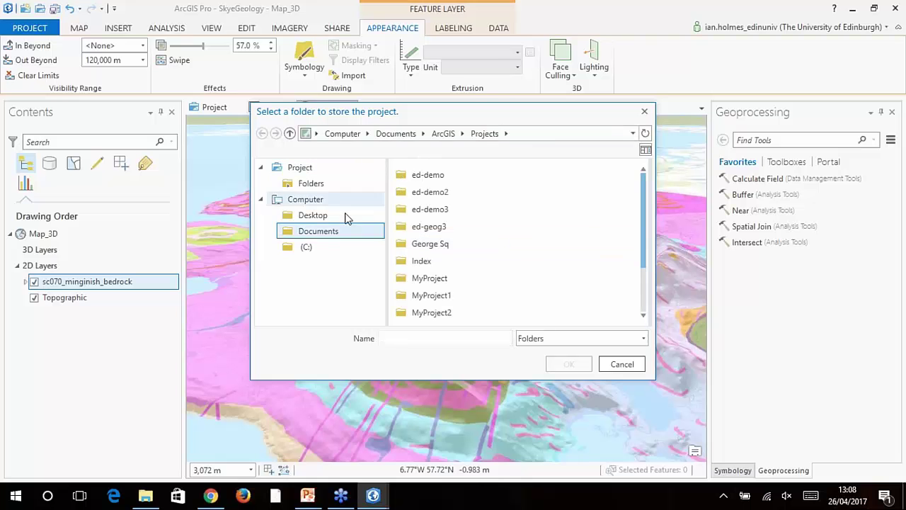
left_click(428, 340)
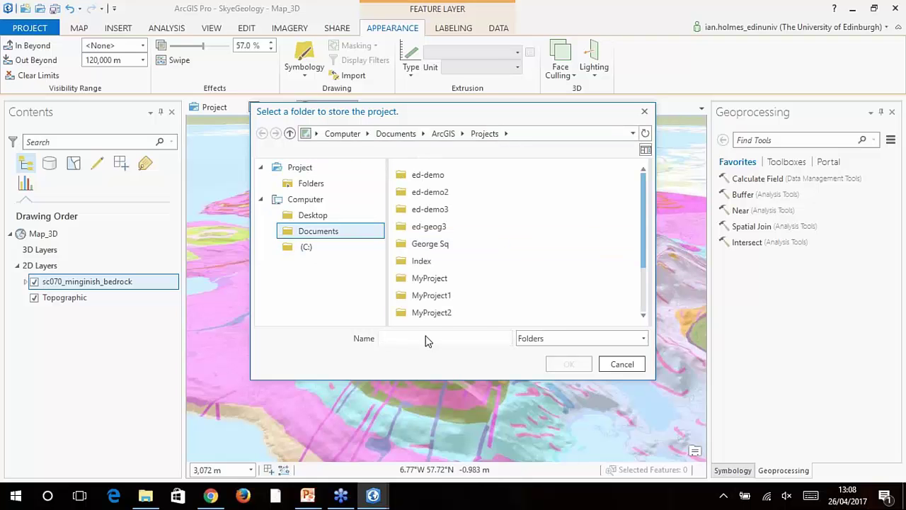
type("C:\\webinar")
key("Return")
left_click(611, 242)
left_click(428, 192)
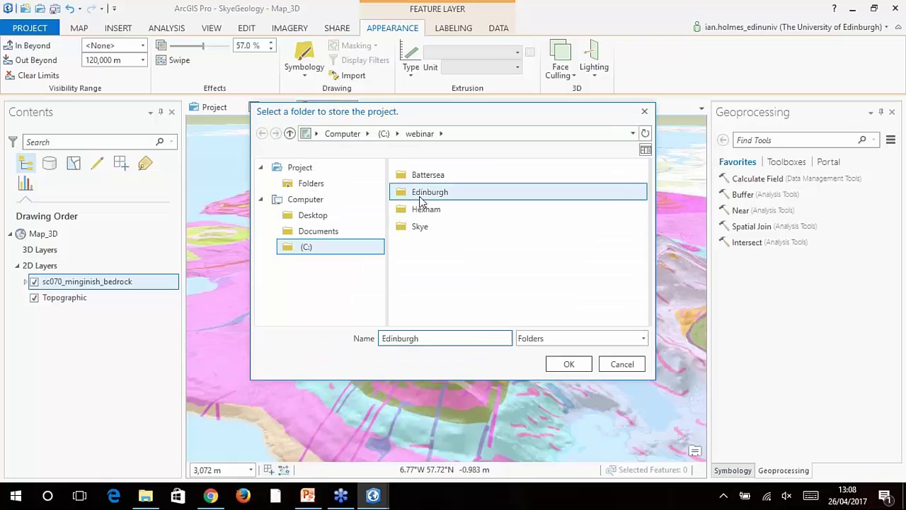
left_click(552, 367)
left_click(527, 284)
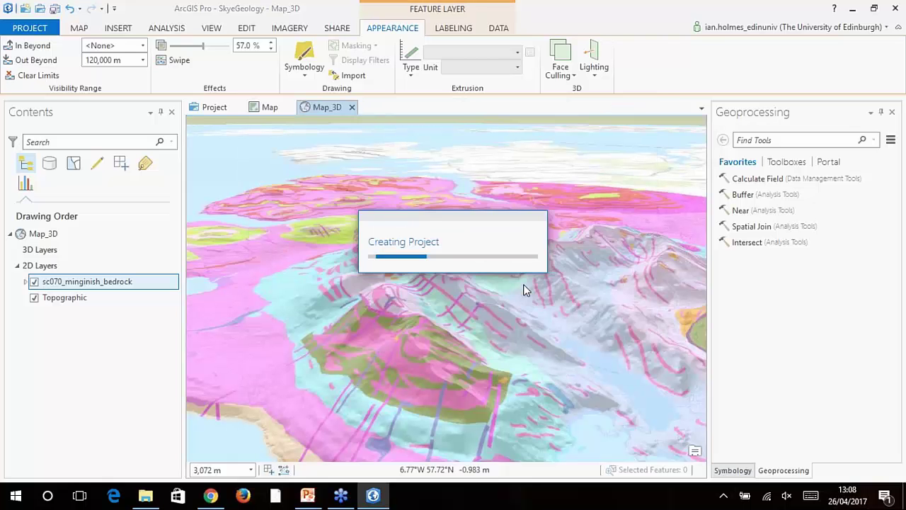
Step: Switch to PowerPoint and present slide 9 to review the data sources and process for the Edinburgh Castle model
left_click(308, 496)
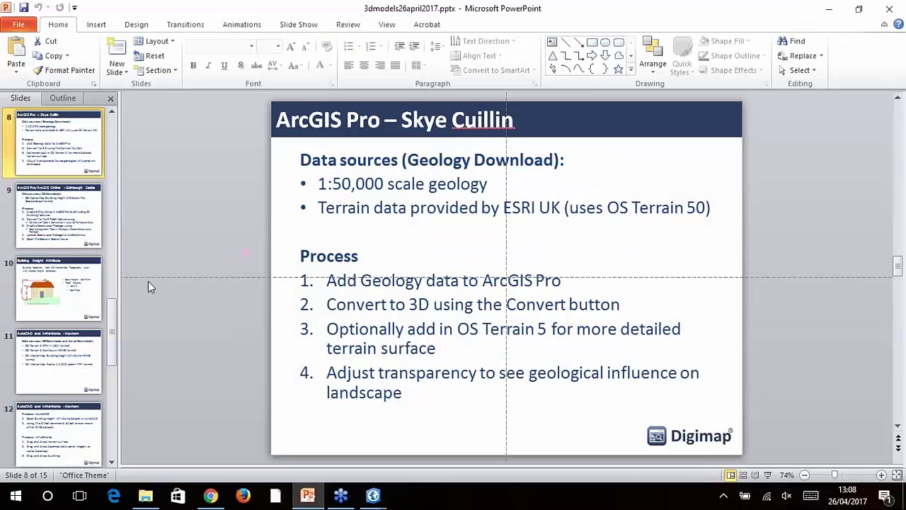
left_click(76, 211)
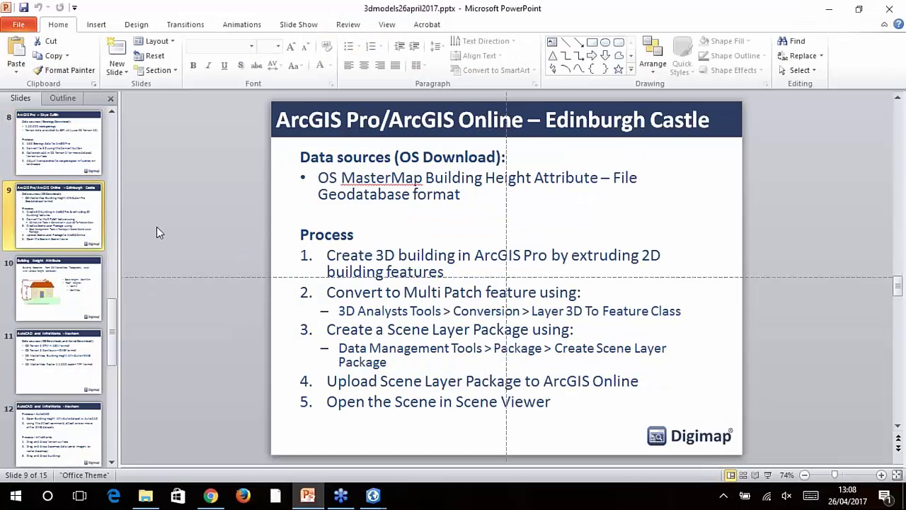
left_click(767, 475)
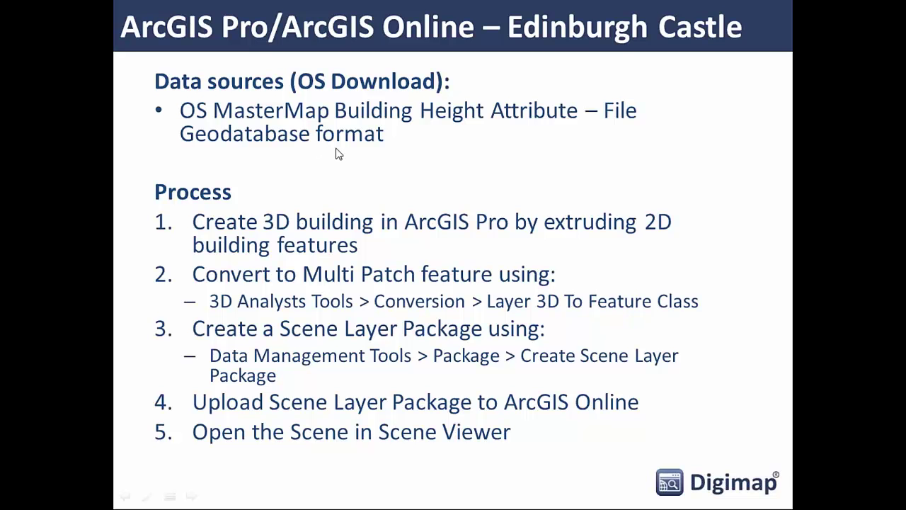
key("Escape")
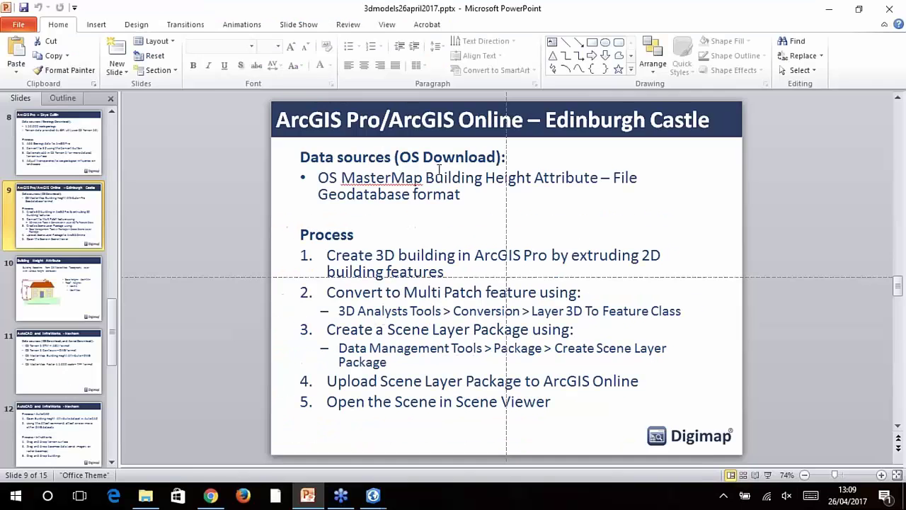
left_click(829, 10)
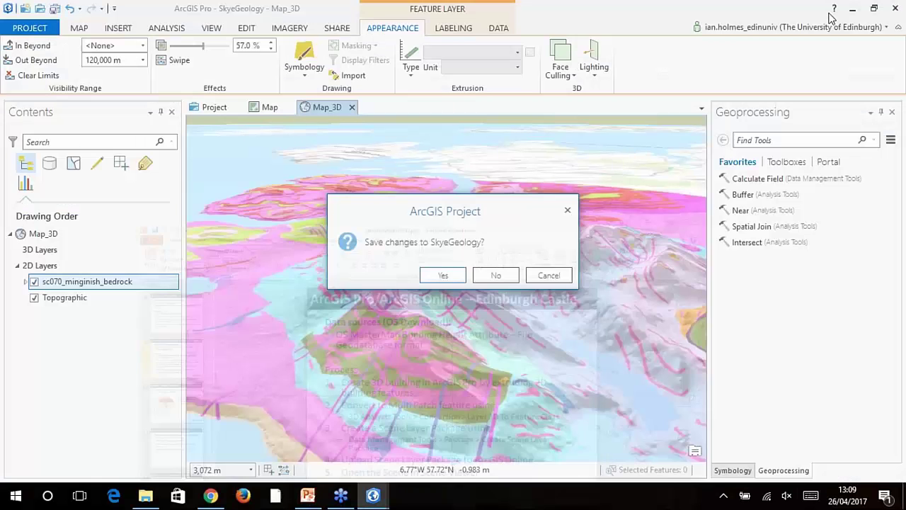
Step: Decline saving the SkyeGeology changes and insert a new map in the Edinburgh3D project
left_click(506, 277)
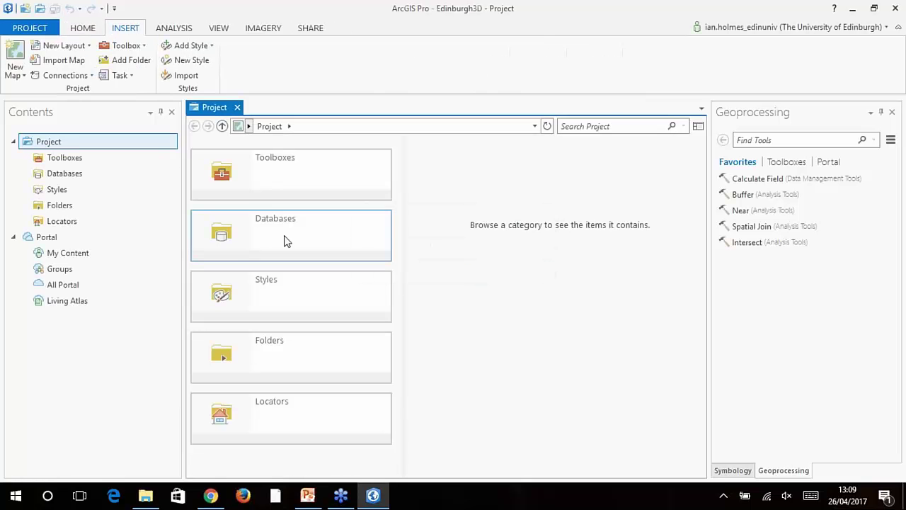
left_click(13, 53)
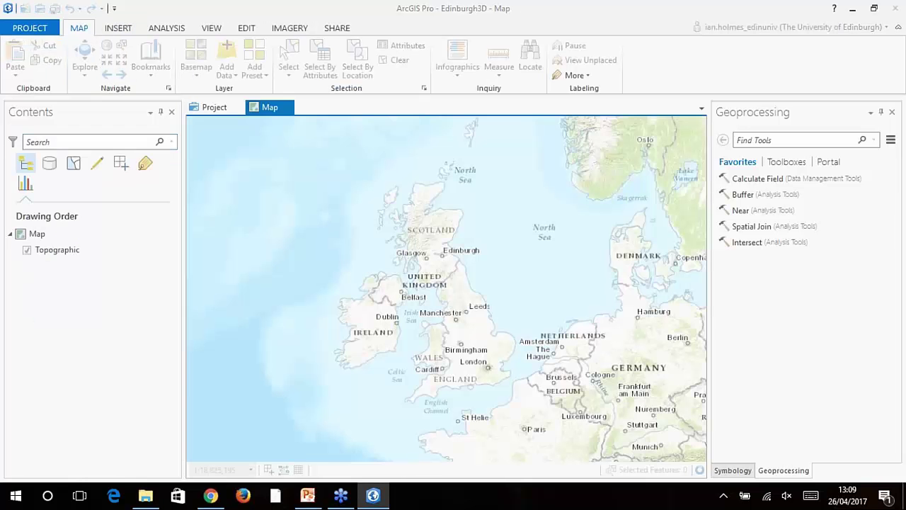
Step: Add the buildings_merge feature class from Edinburgh3D.gdb in C:\webinar\Edinburgh\data to the map
left_click(229, 54)
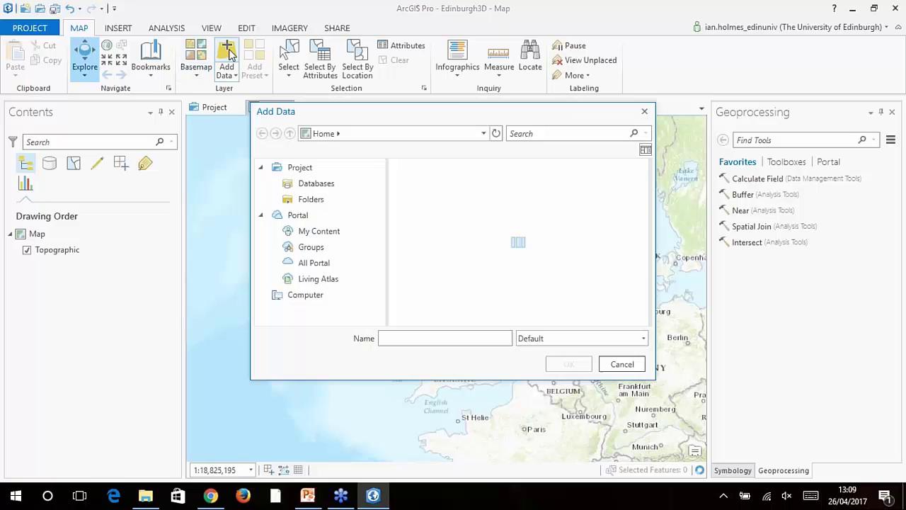
left_click(422, 134)
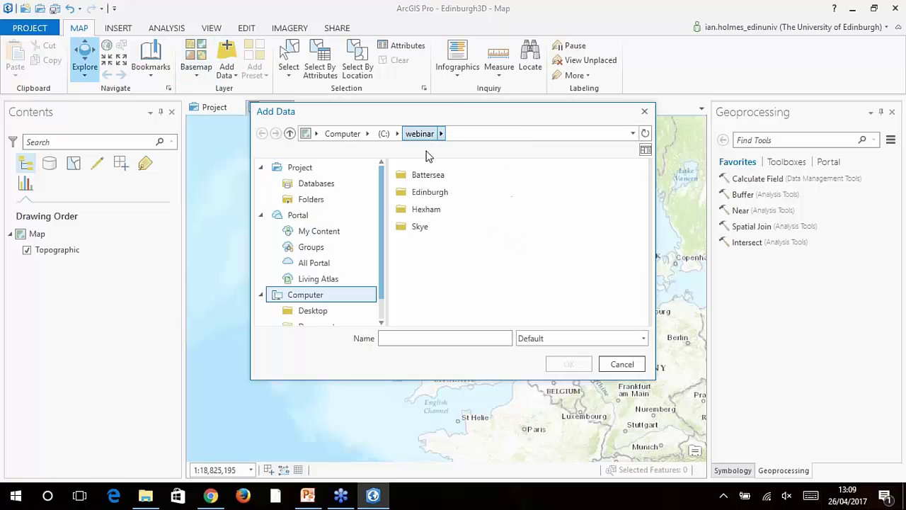
double_click(429, 192)
double_click(420, 197)
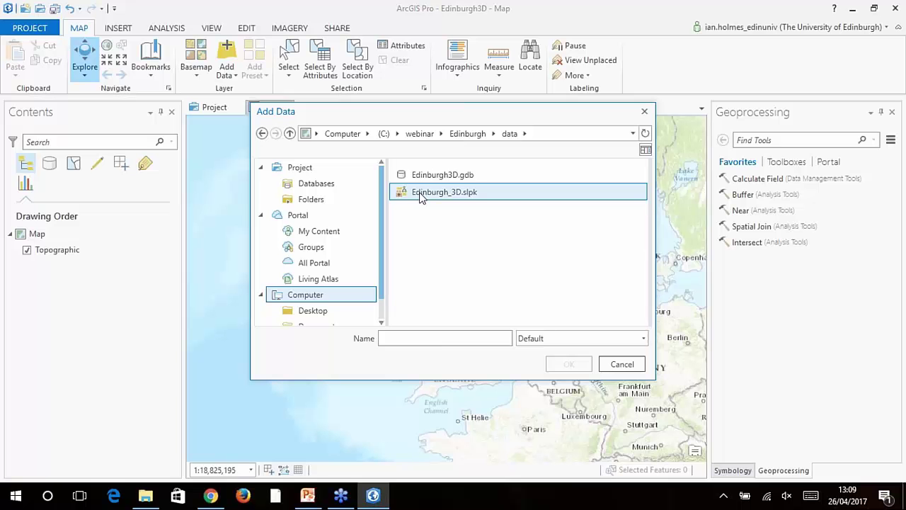
left_click(435, 175)
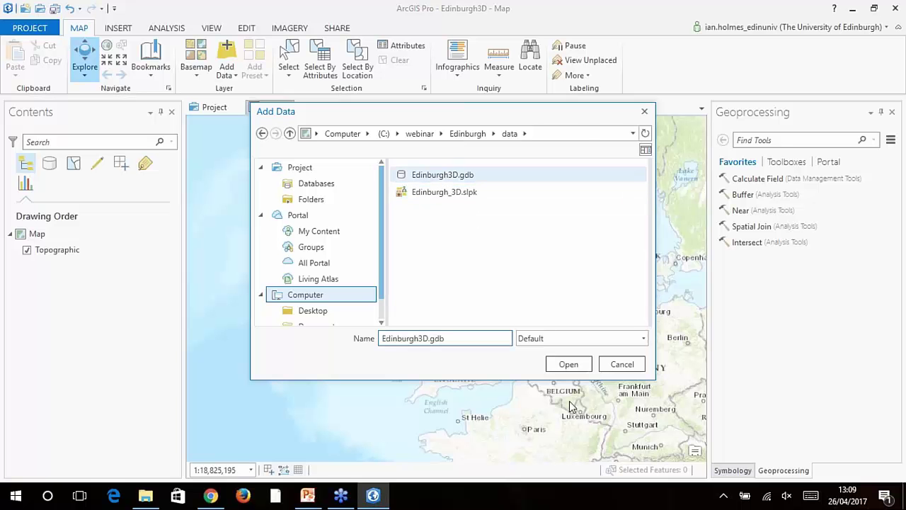
left_click(568, 364)
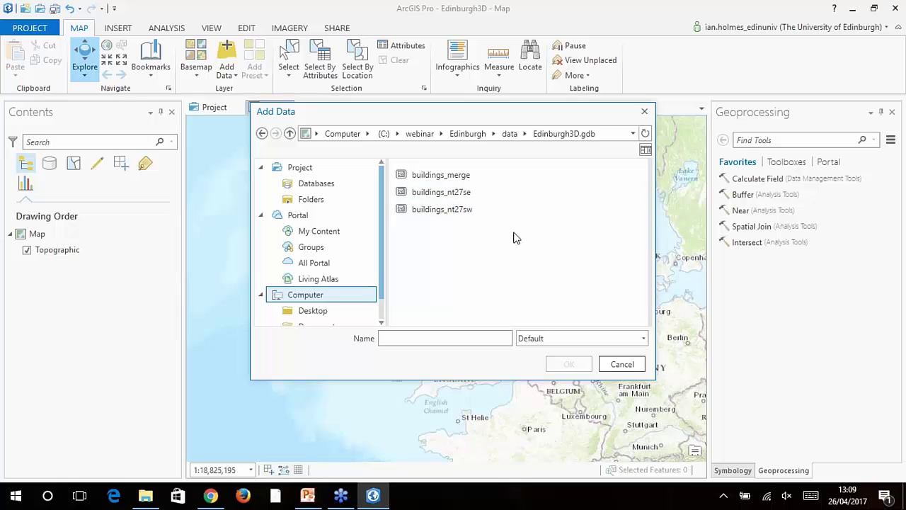
left_click(457, 177)
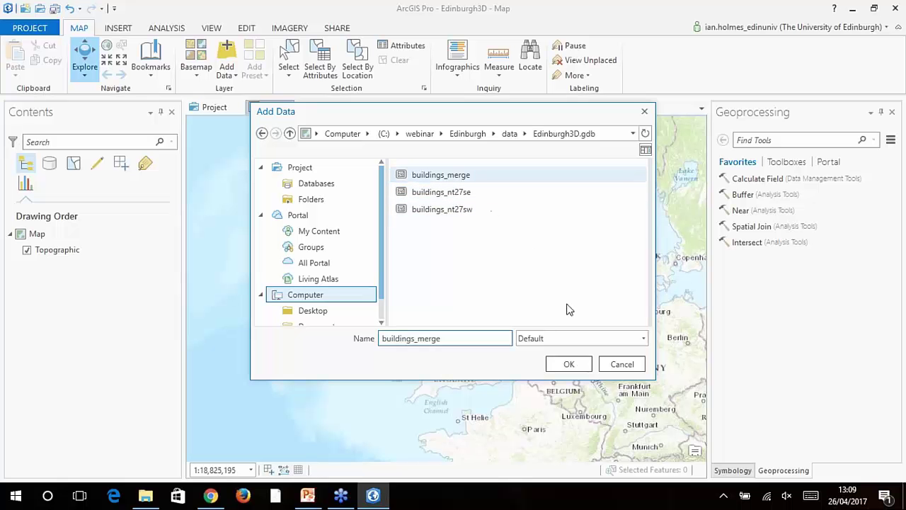
left_click(569, 366)
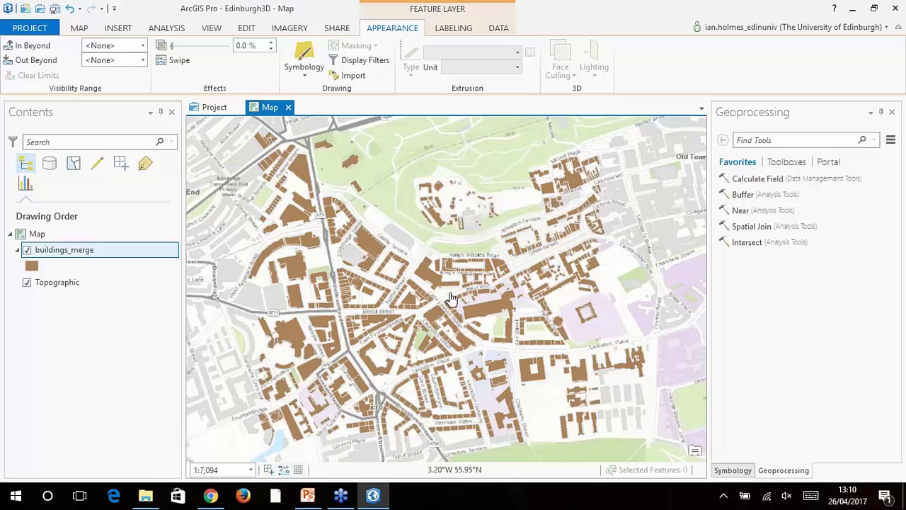
scroll(423, 264, "up", 4)
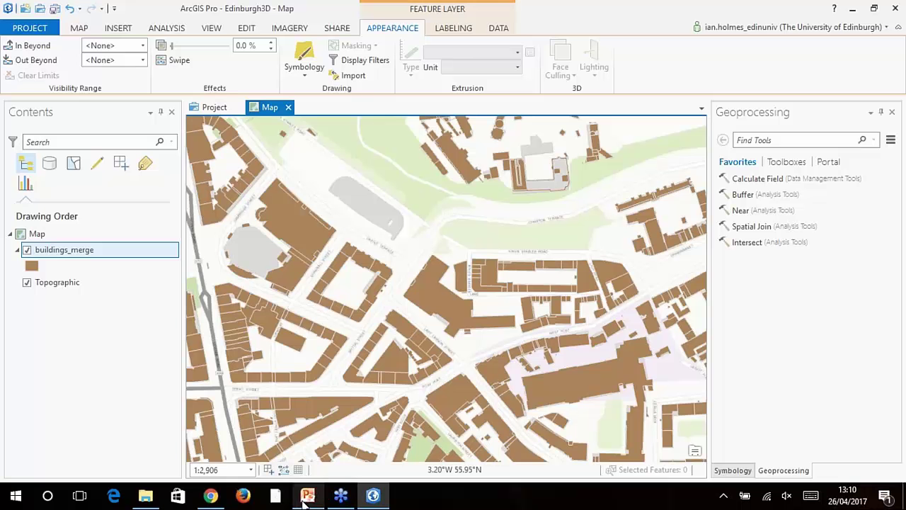
Step: Check the map's coordinate system in its properties without changing anything
mouse_move(309, 502)
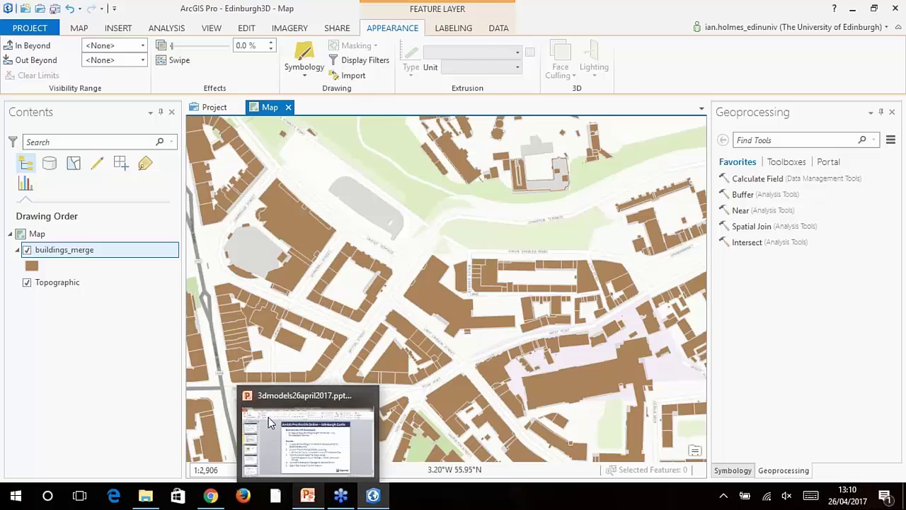
right_click(39, 236)
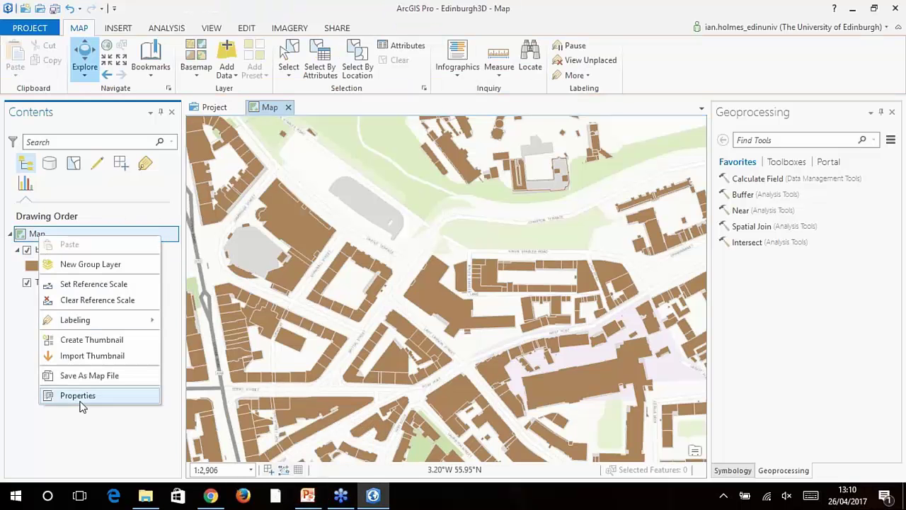
left_click(79, 396)
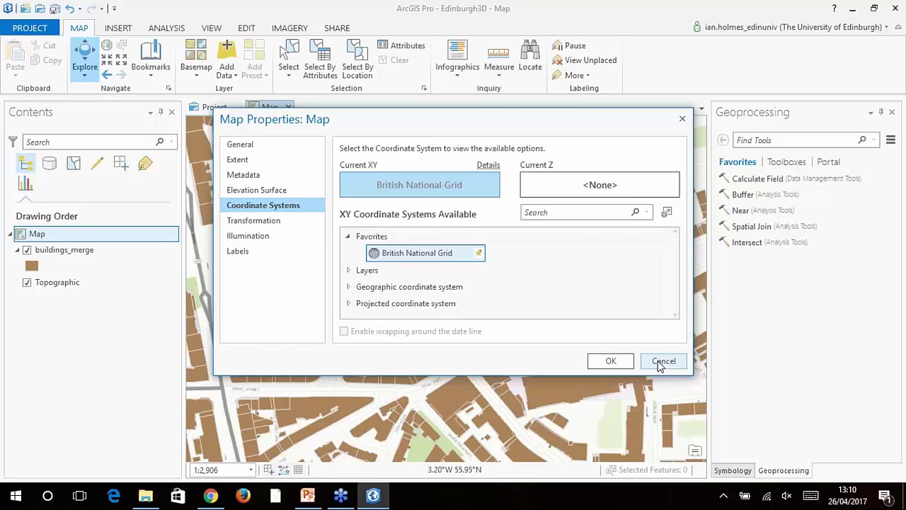
left_click(664, 362)
Step: Switch to PowerPoint and present the Building Height Attribute slide to review the base and roof height attributes
left_click(309, 496)
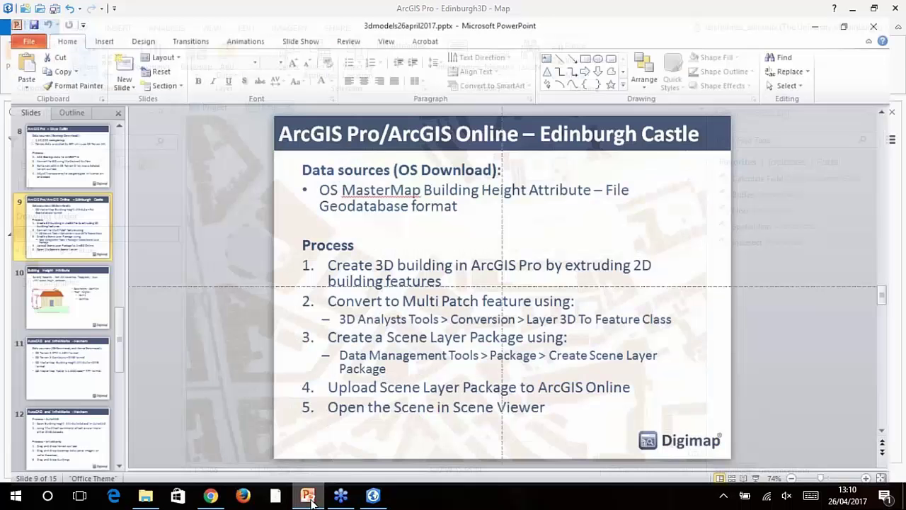
scroll(188, 401, "down", 1)
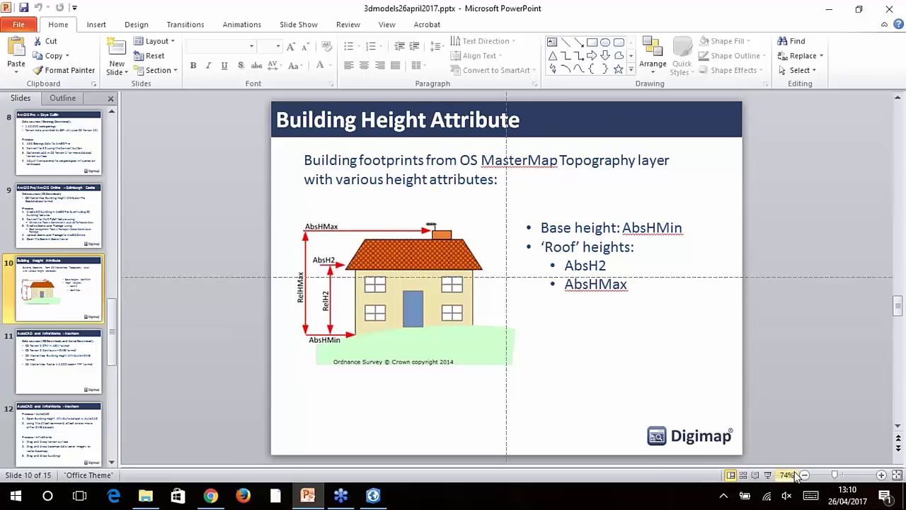
left_click(771, 475)
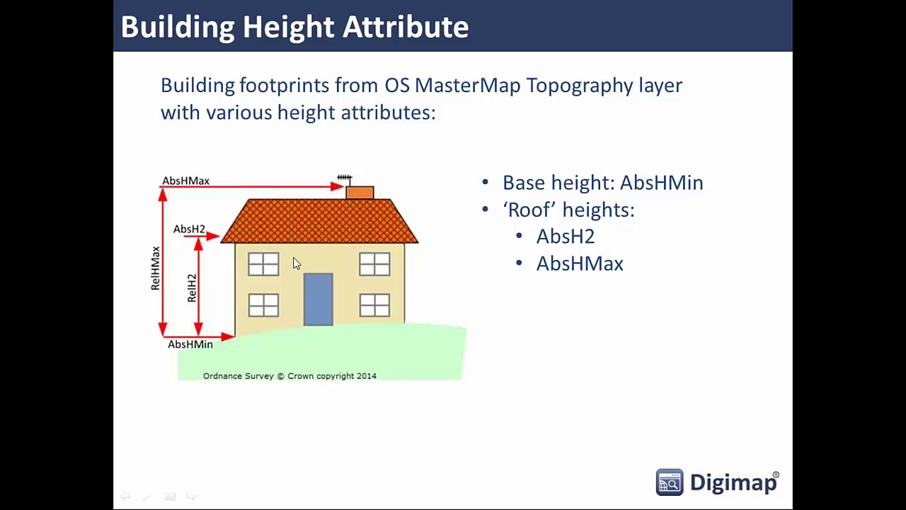
key("Escape")
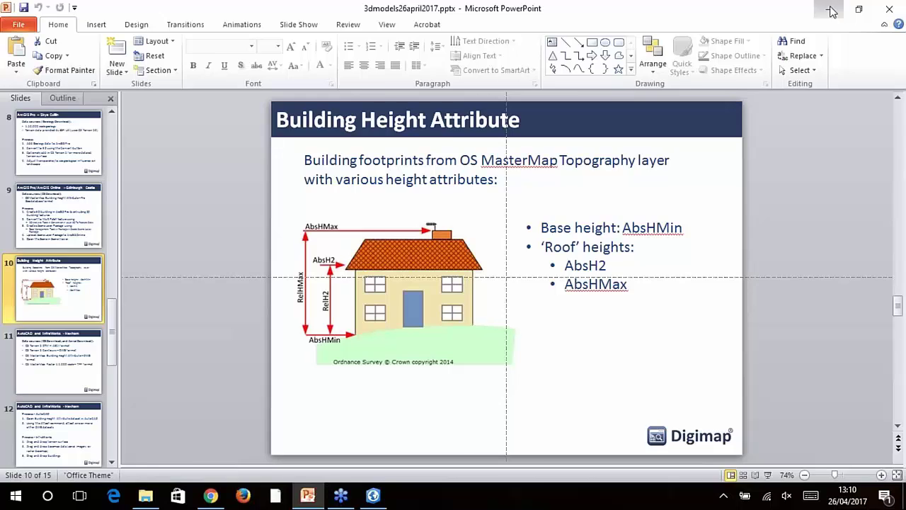
left_click(832, 12)
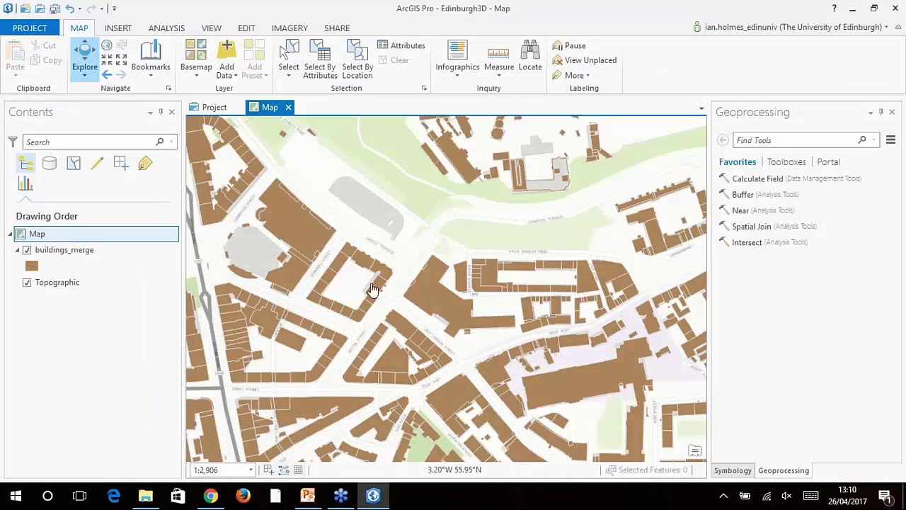
Step: Convert the 2D Edinburgh buildings map into a 3D global scene
left_click(213, 29)
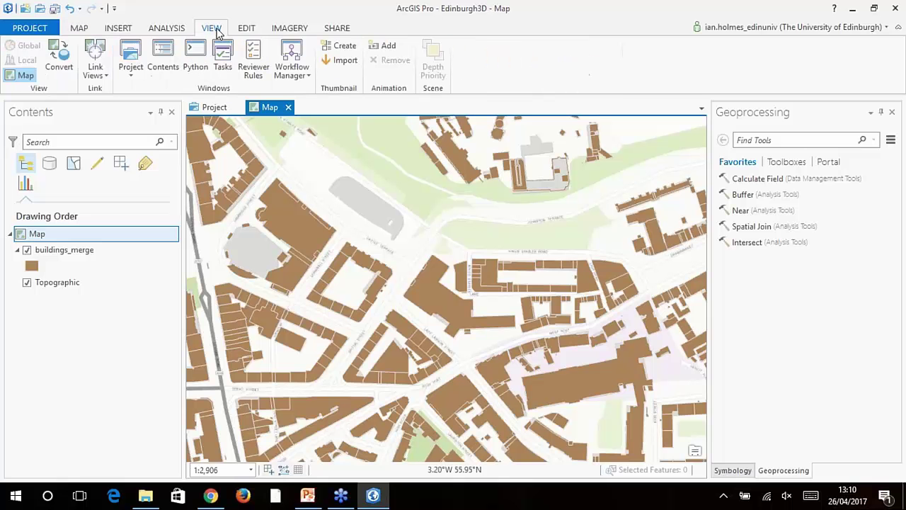
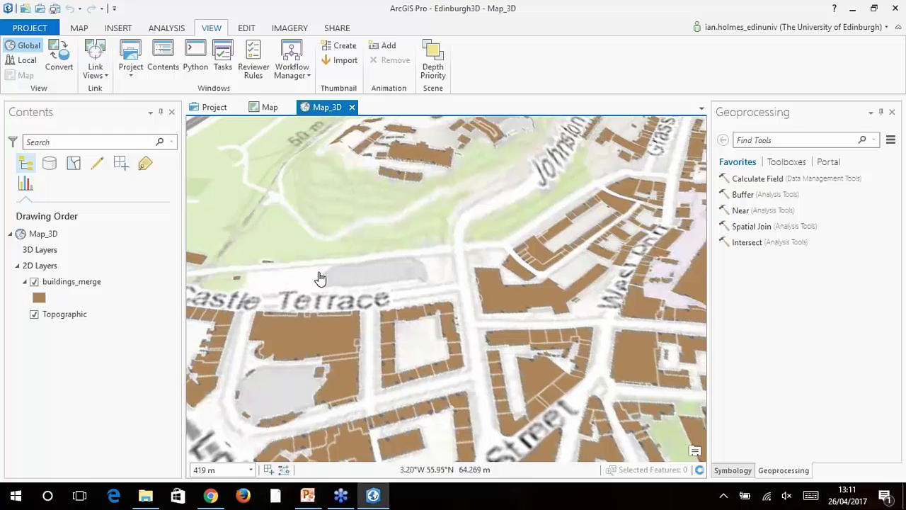
left_click(349, 260)
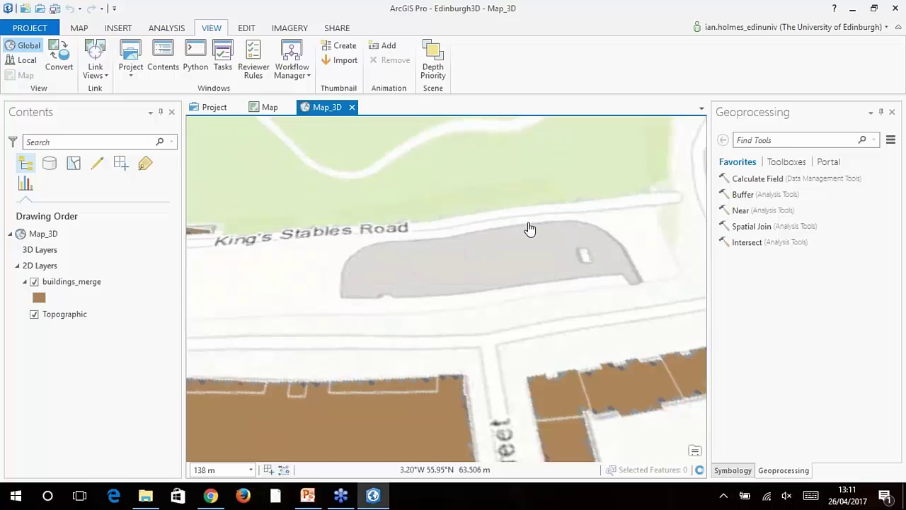
scroll(393, 274, "down", 4)
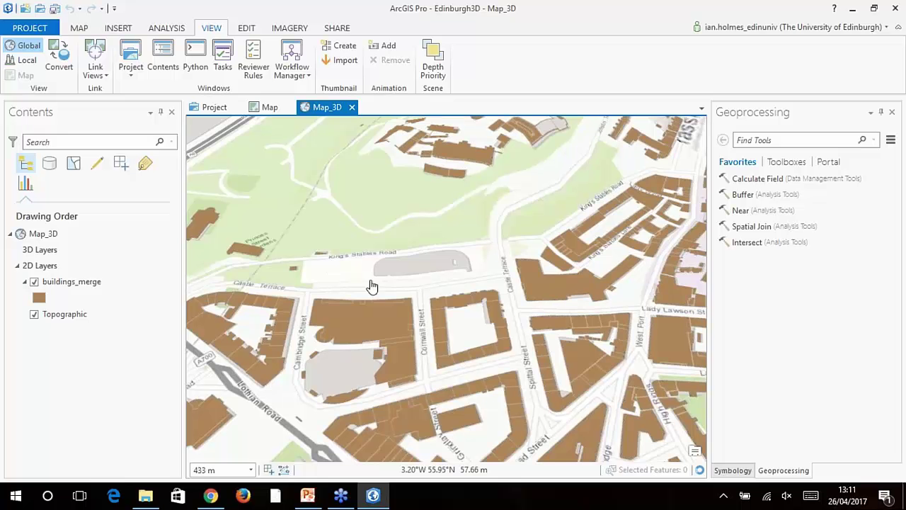
left_click_drag(373, 286, 425, 297)
middle_click_drag(426, 298, 500, 233)
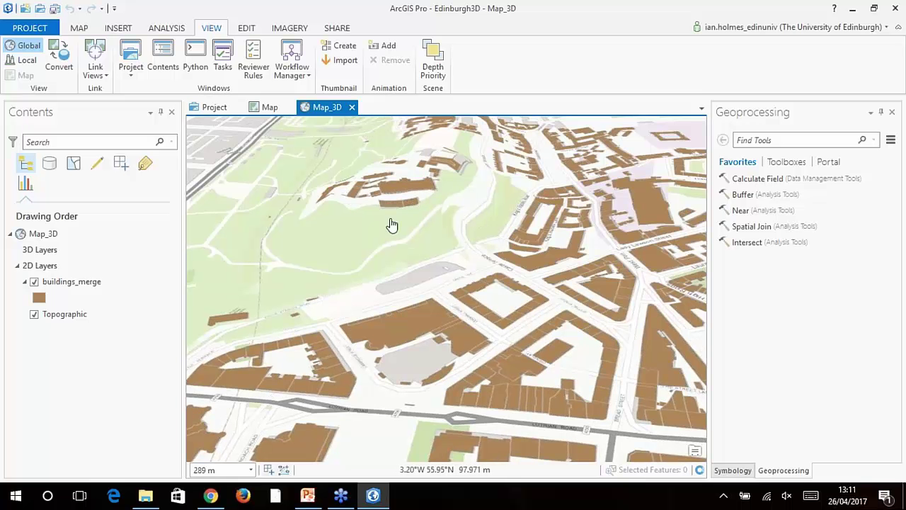
Step: Move the buildings_merge layer from the 2D Layers group to 3D Layers and bring up its appearance settings
left_click(64, 286)
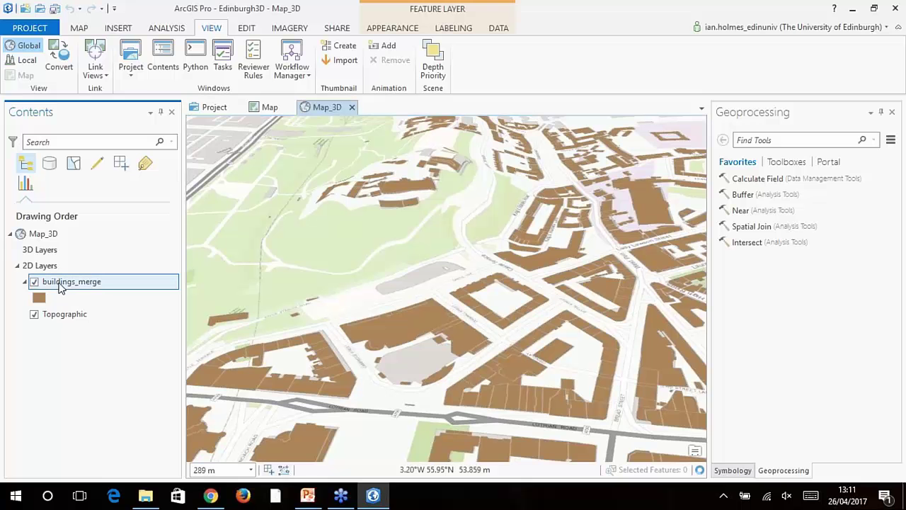
left_click_drag(62, 286, 45, 256)
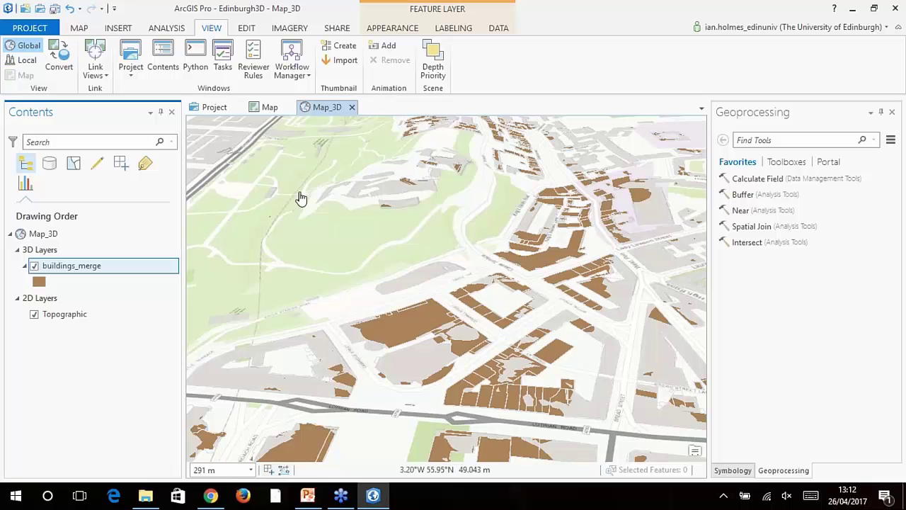
left_click(394, 28)
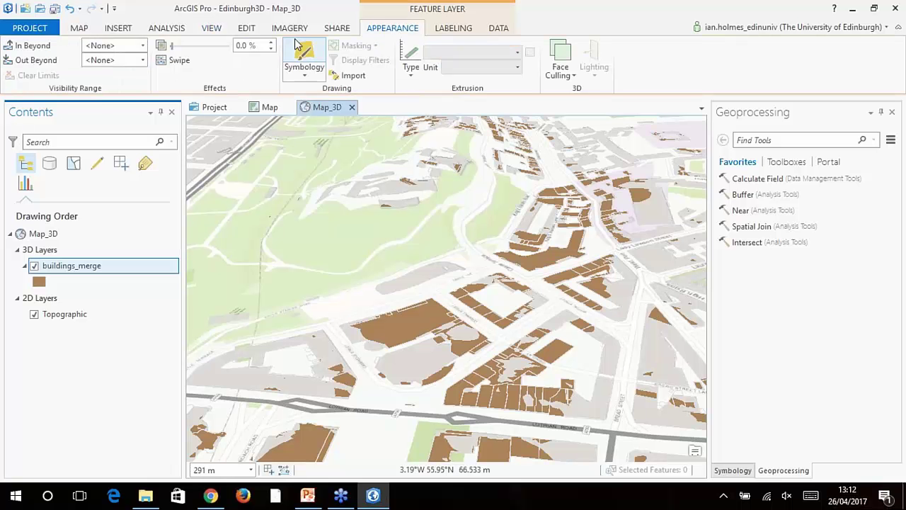
Step: Extrude the buildings_merge layer using the Max Height type, the relhmax field and metres as the unit
left_click(413, 75)
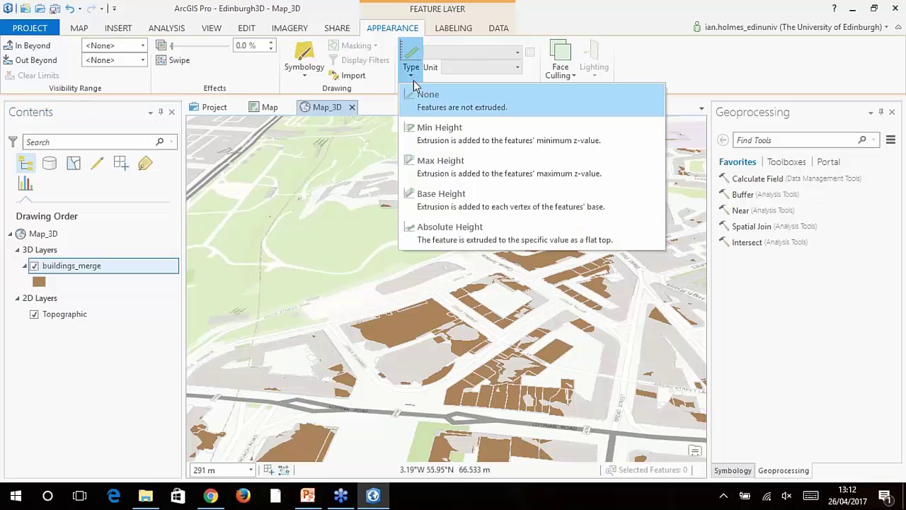
left_click(446, 173)
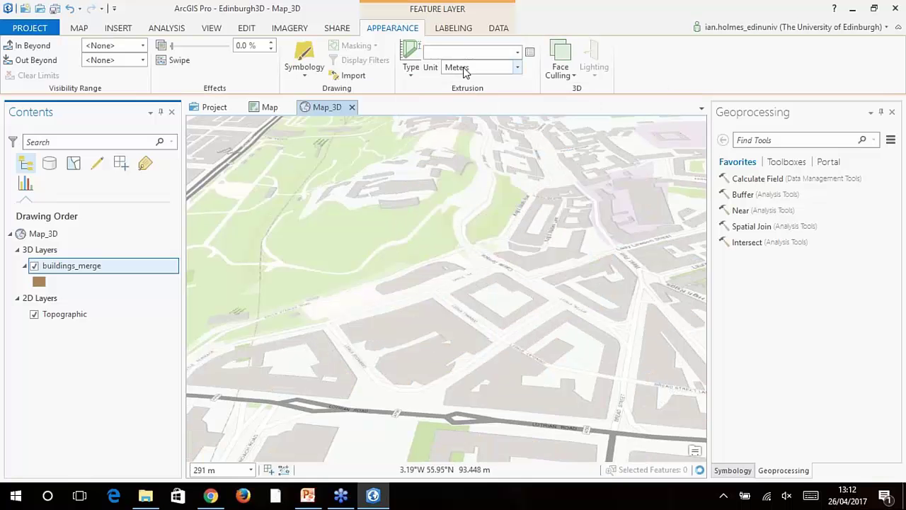
left_click(517, 53)
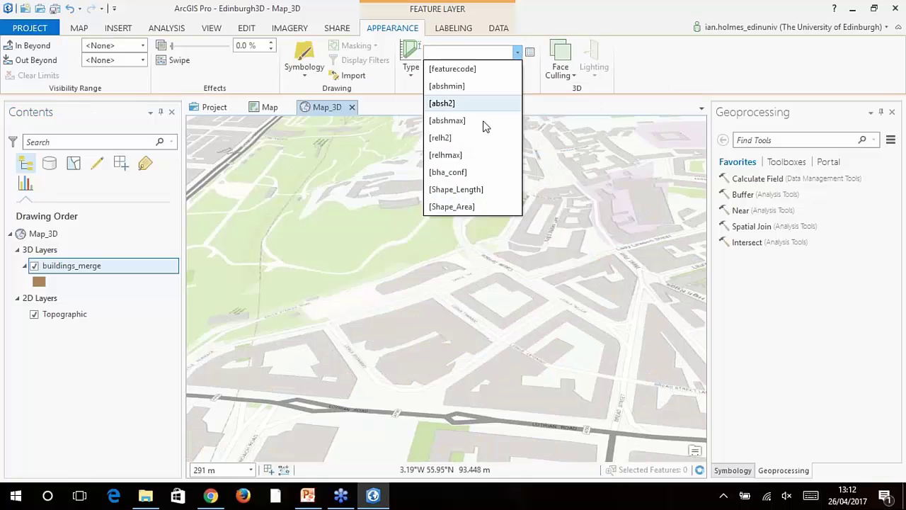
left_click(456, 156)
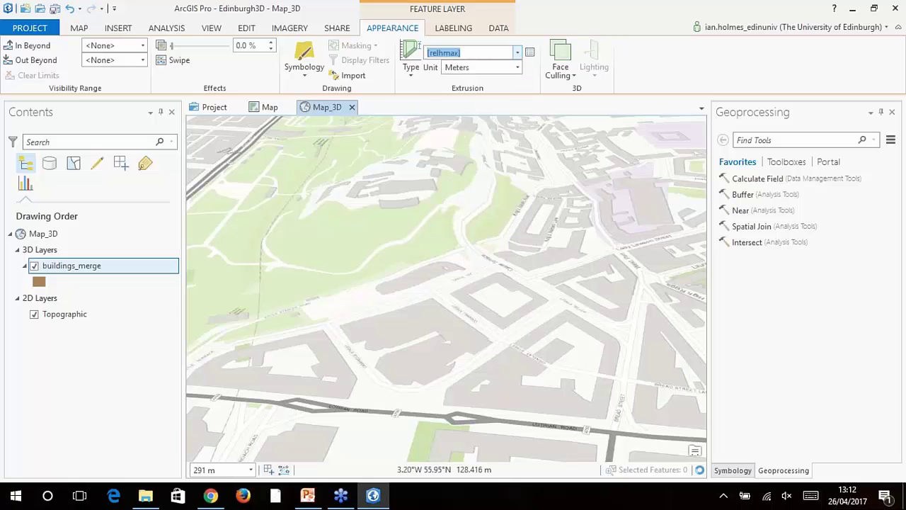
Step: Switch to PowerPoint to review the relative height attributes on the Building Height Attribute slide, and return to ArcGIS Pro
left_click(308, 494)
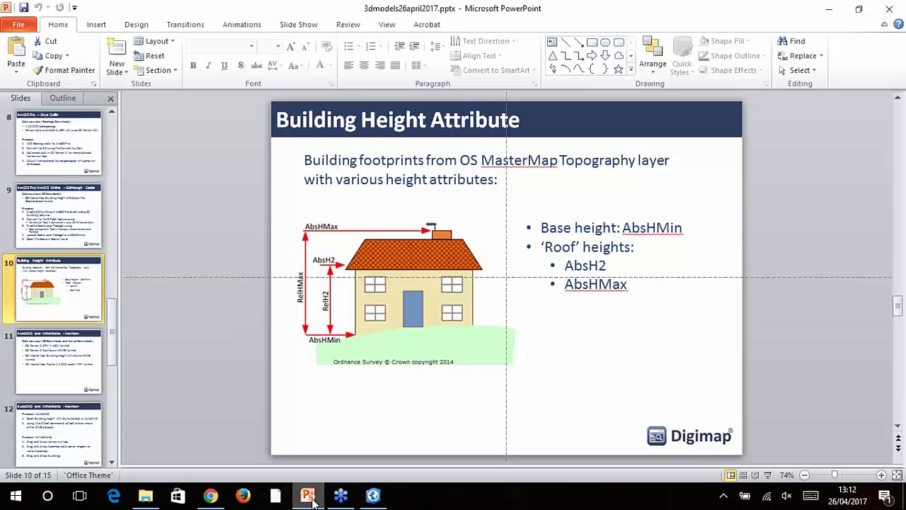
left_click(768, 474)
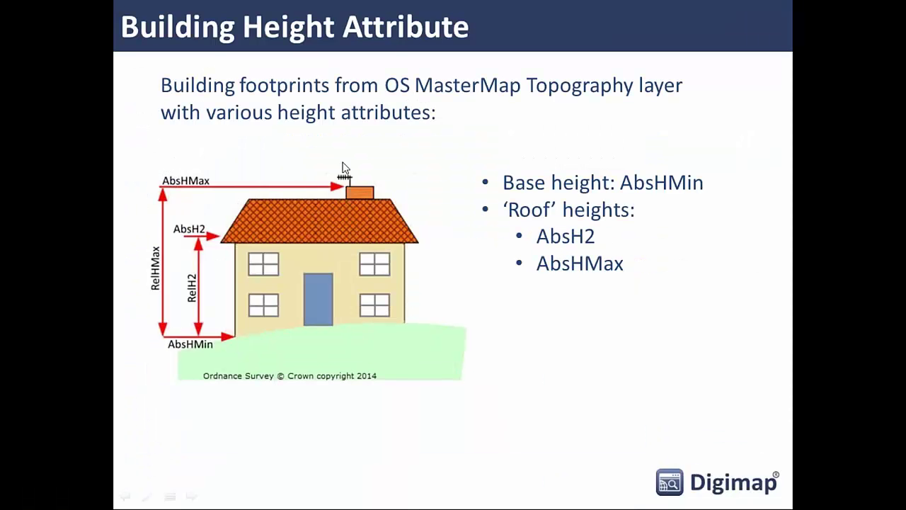
key("Escape")
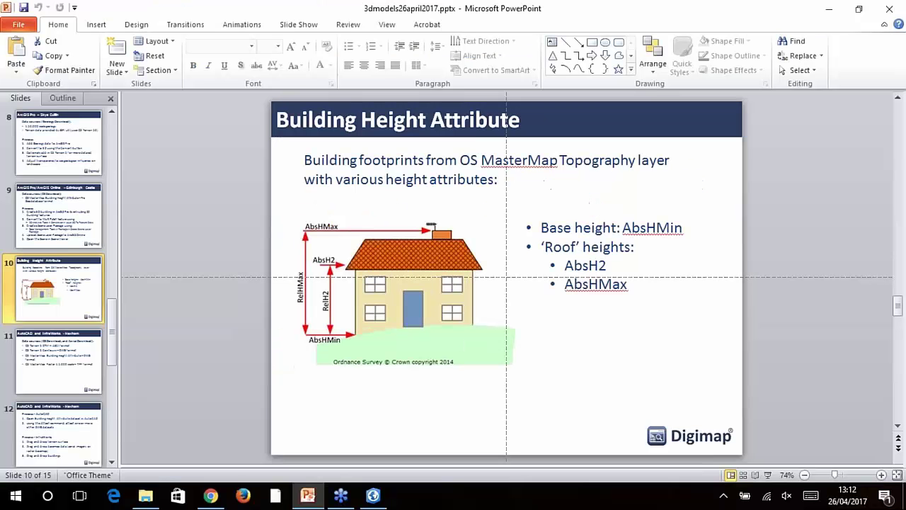
left_click(832, 9)
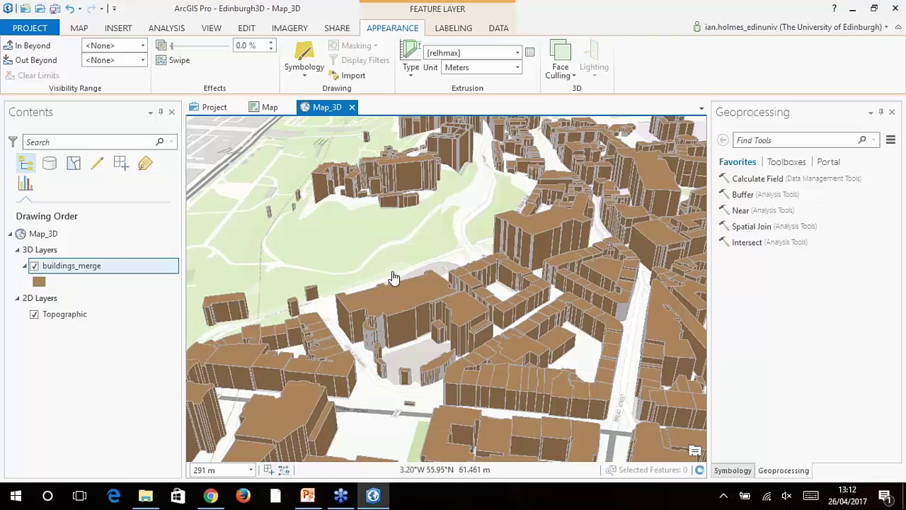
left_click_drag(372, 269, 378, 271)
middle_click_drag(378, 271, 418, 285)
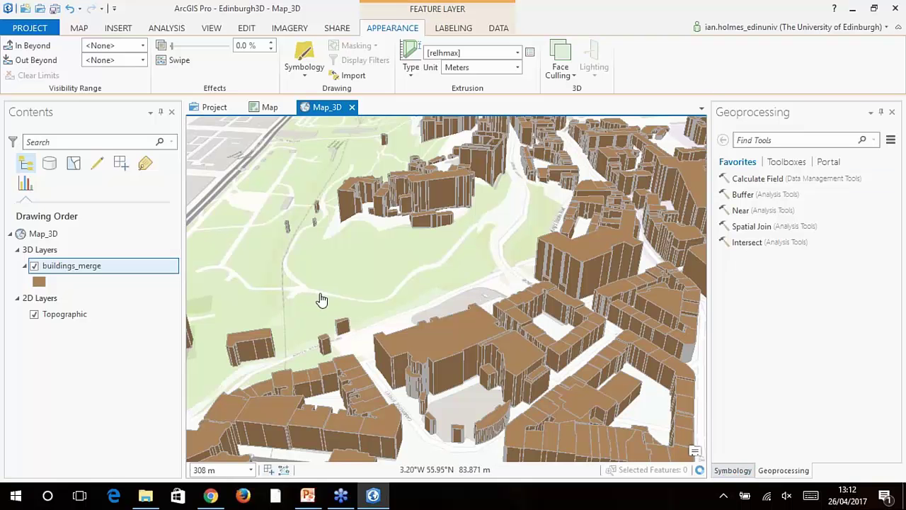
left_click(734, 470)
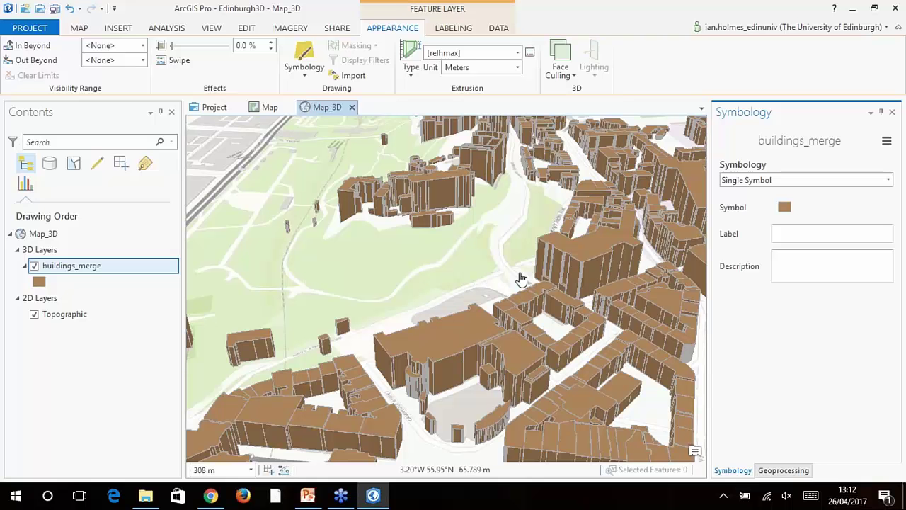
left_click(773, 473)
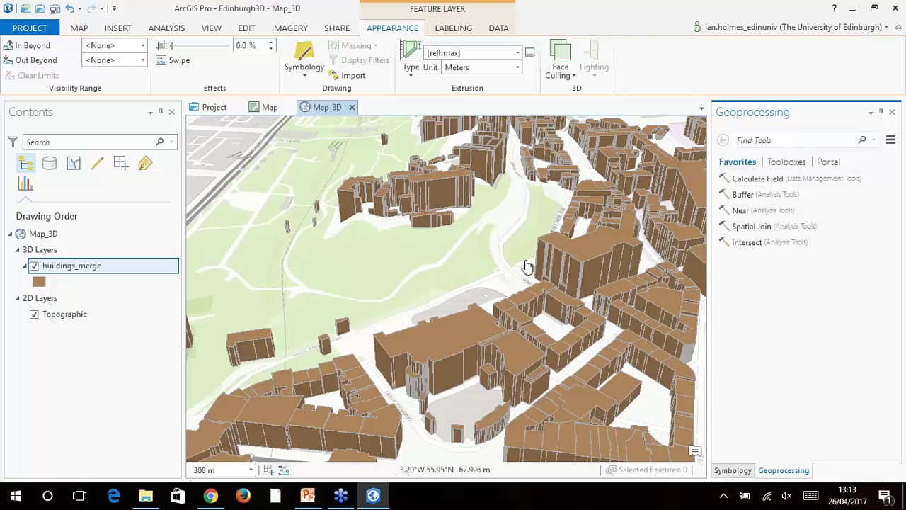
Step: Convert the extruded buildings_merge layer to a 3D feature class with the Layer 3D To Feature Class tool, keeping the default output
left_click(785, 162)
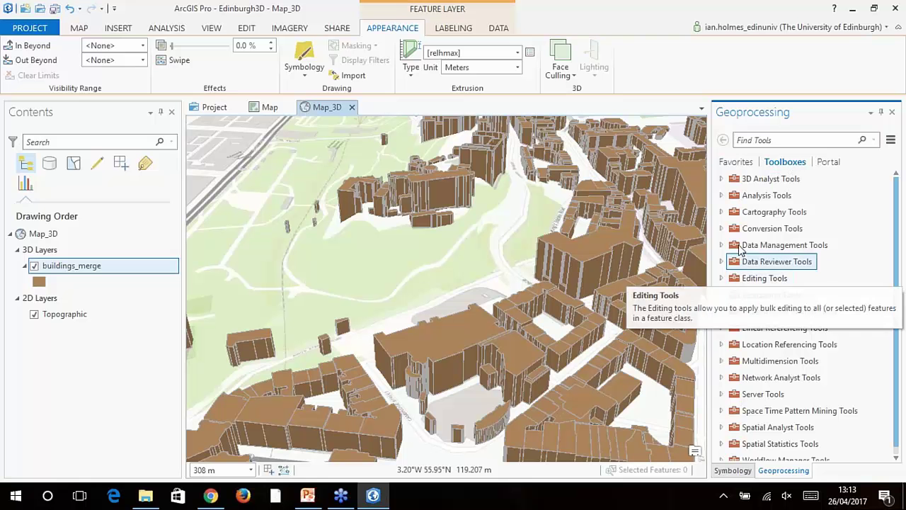
left_click(722, 179)
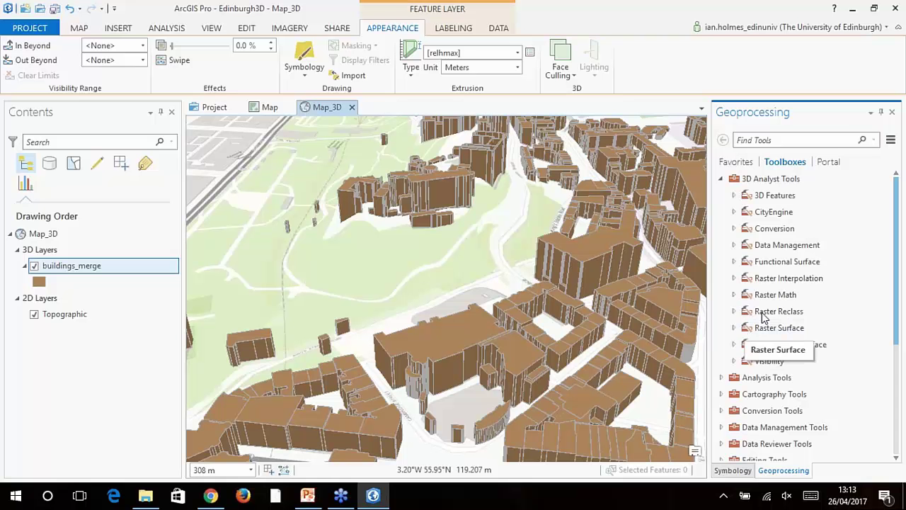
left_click(735, 197)
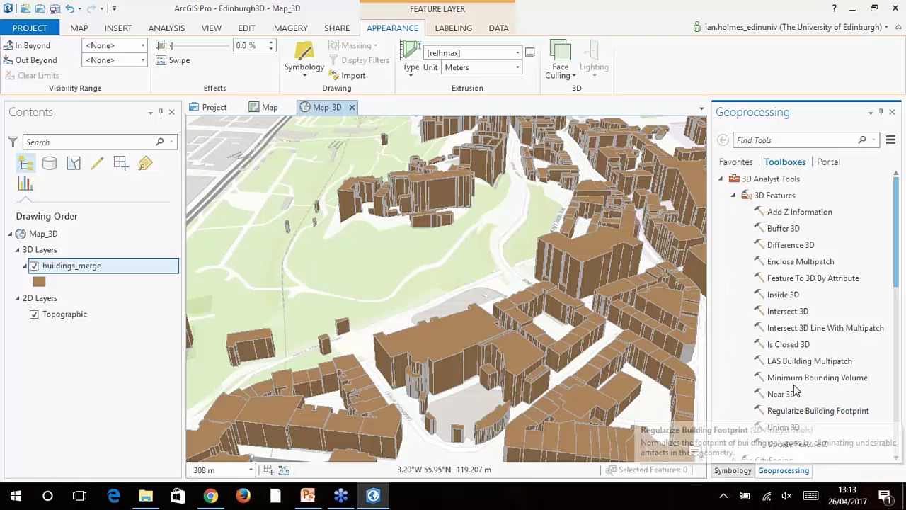
left_click(735, 196)
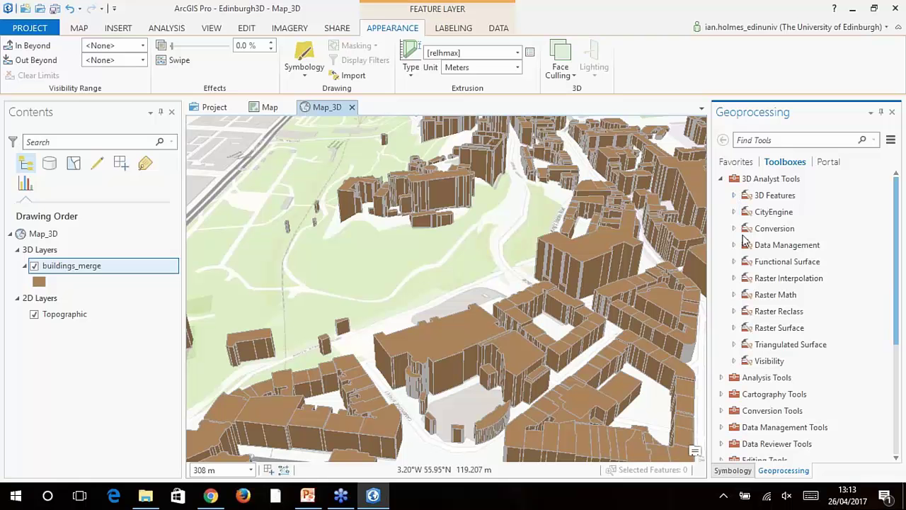
left_click(733, 228)
left_click(783, 346)
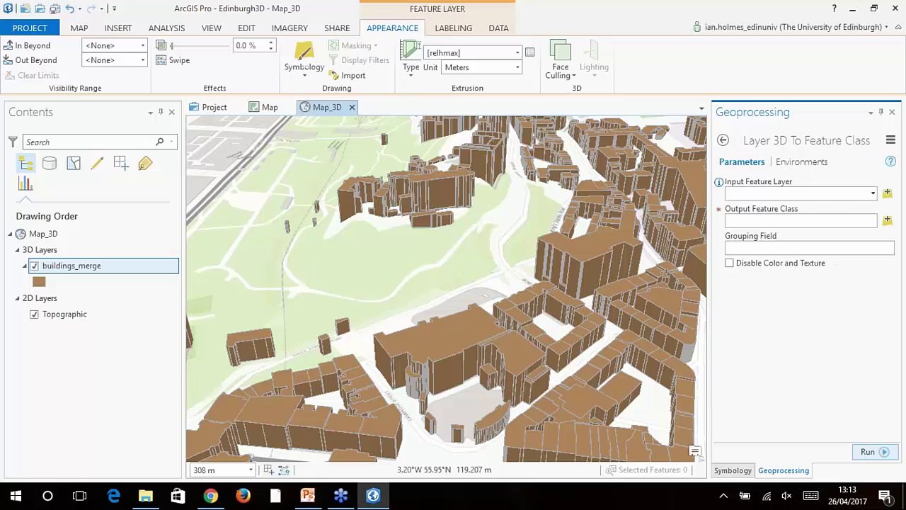
left_click(873, 194)
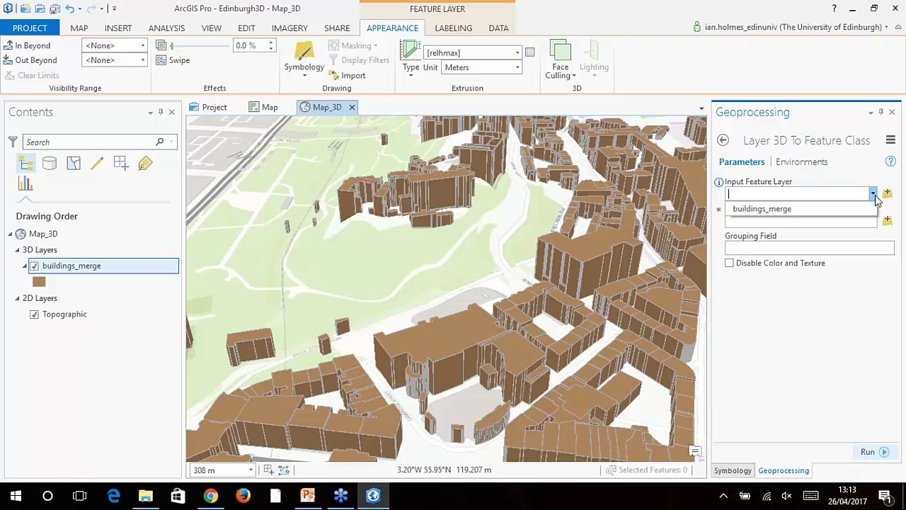
left_click(790, 215)
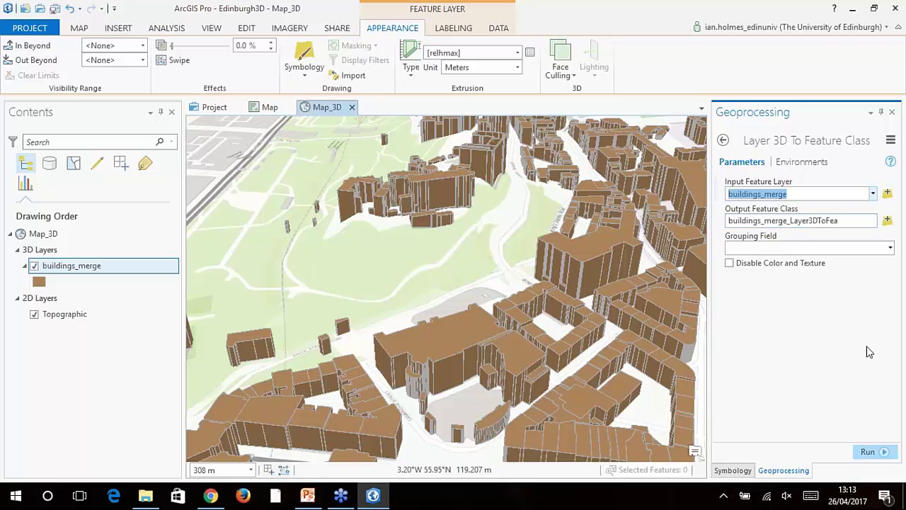
left_click(869, 451)
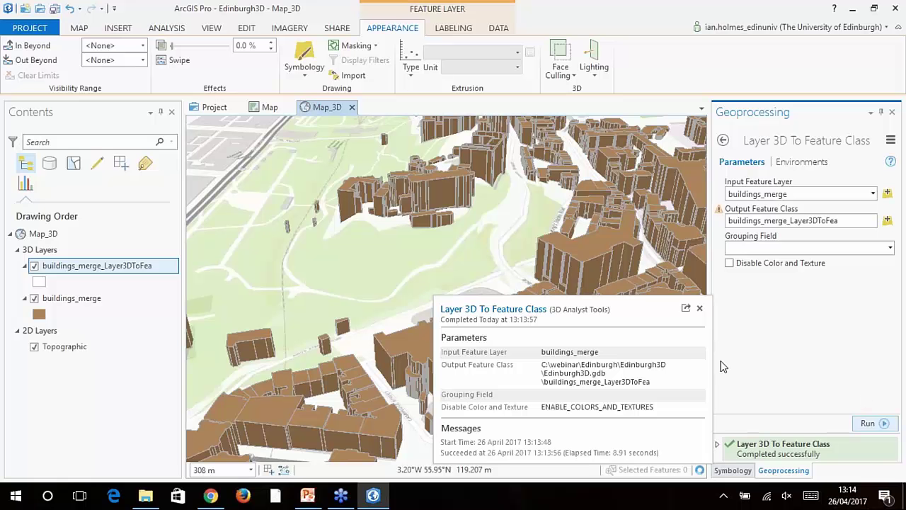
left_click(700, 308)
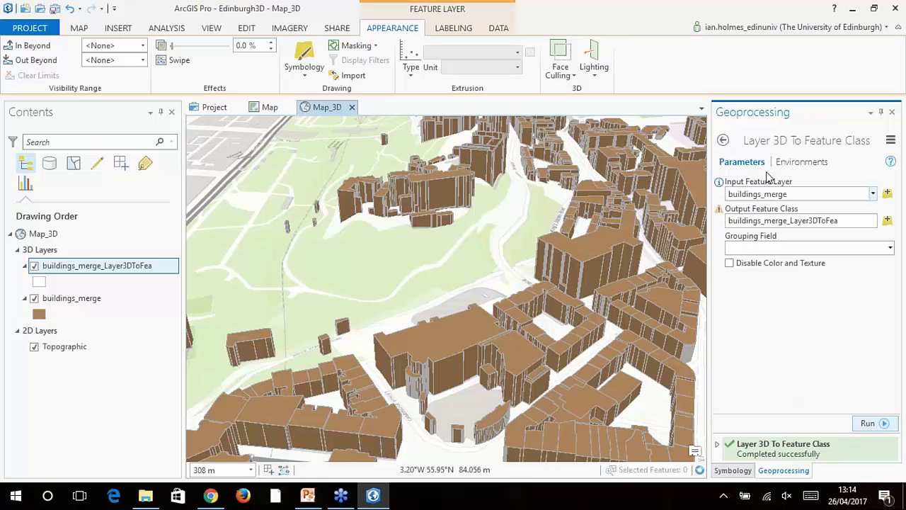
Step: Open the Create Scene Layer Package tool from the Package toolset of the Data Management Tools
left_click(723, 140)
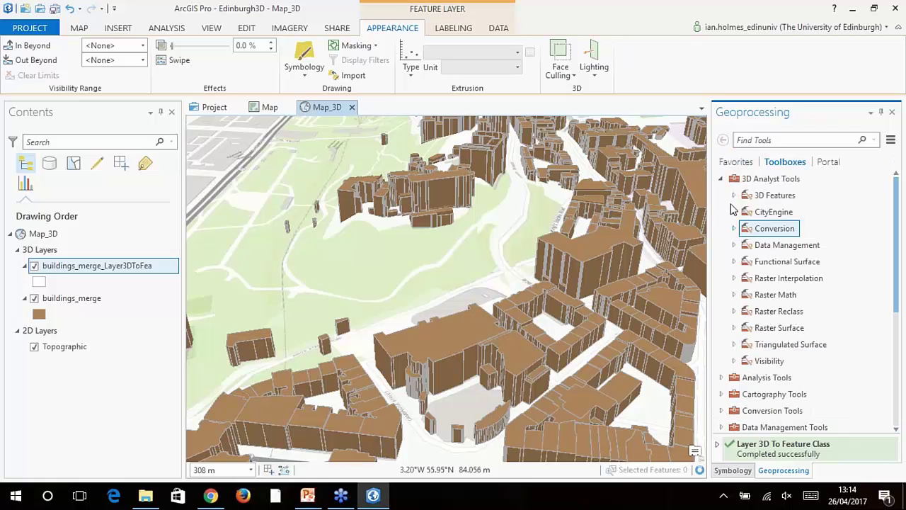
left_click(734, 228)
left_click(722, 180)
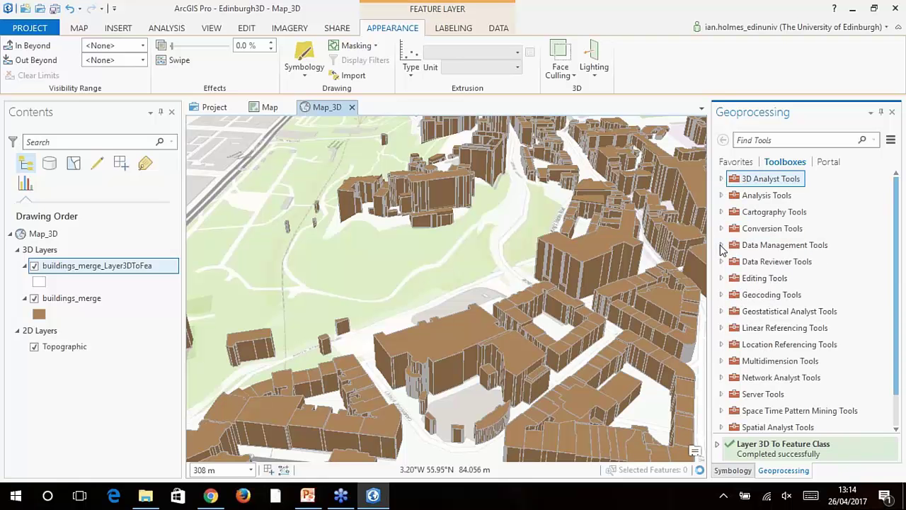
left_click(723, 245)
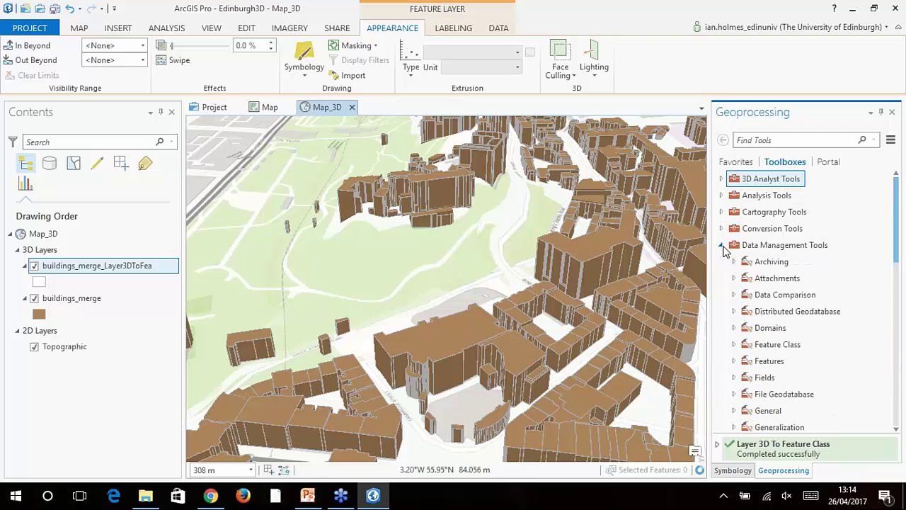
scroll(758, 380, "down", 4)
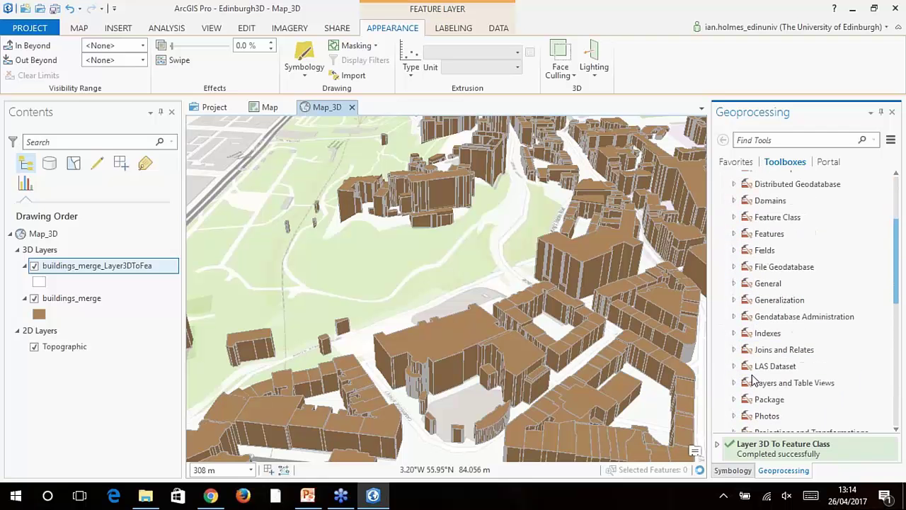
left_click(733, 368)
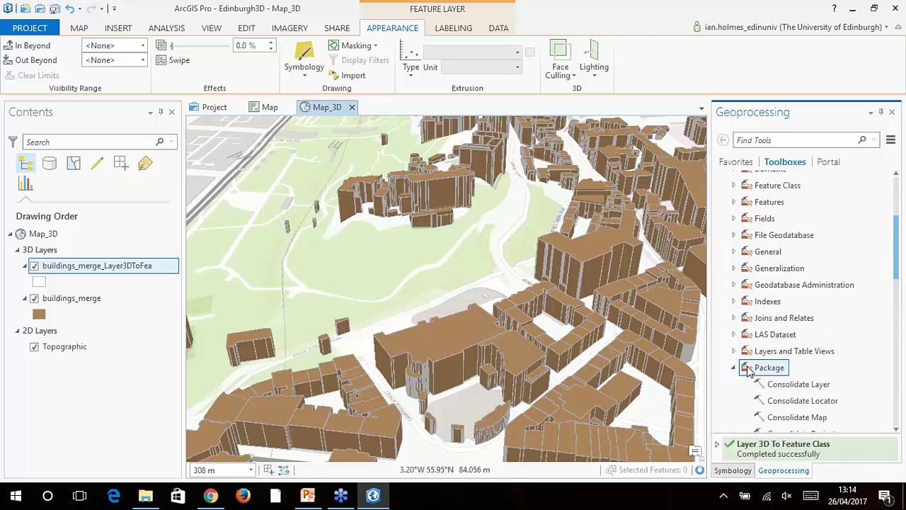
scroll(753, 374, "down", 3)
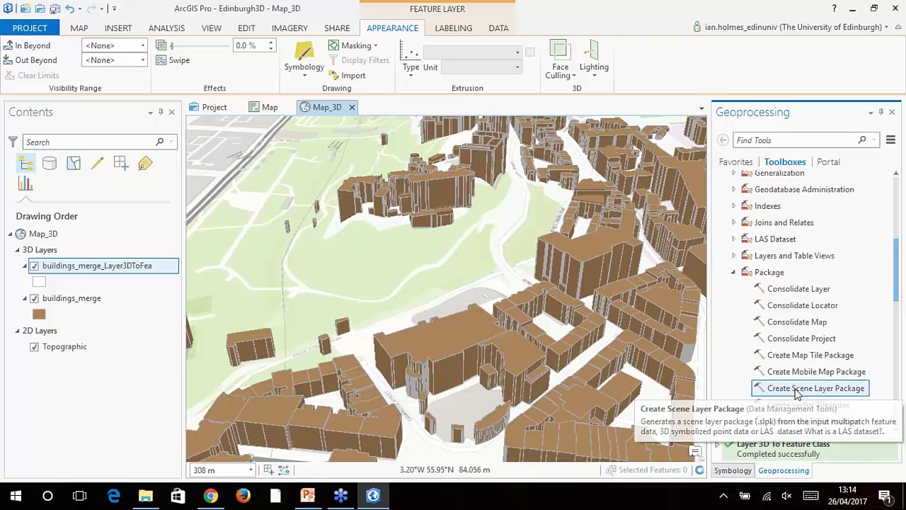
left_click(801, 390)
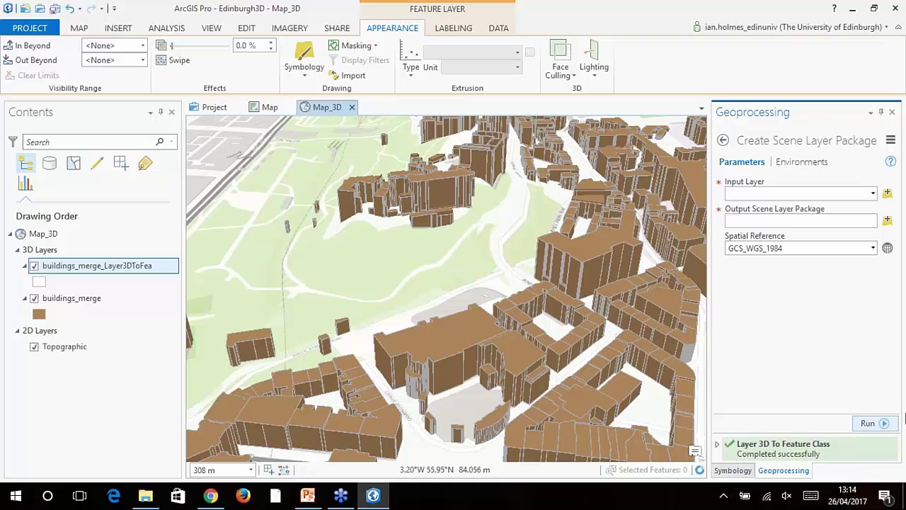
Step: Create a scene layer package from buildings_merge_Layer3DToFea, saved as Edinburgh3D.slpk in the Edinburgh3D project folder
left_click(874, 194)
left_click(813, 208)
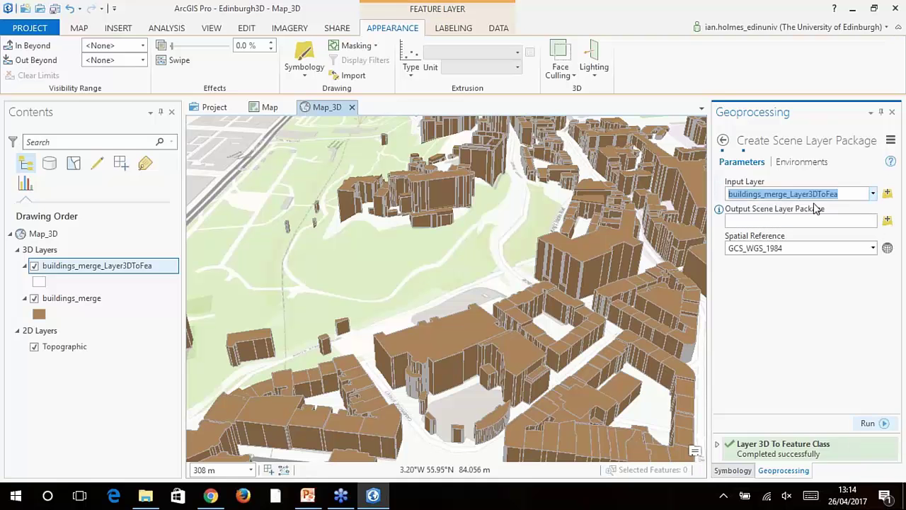
key("Tab")
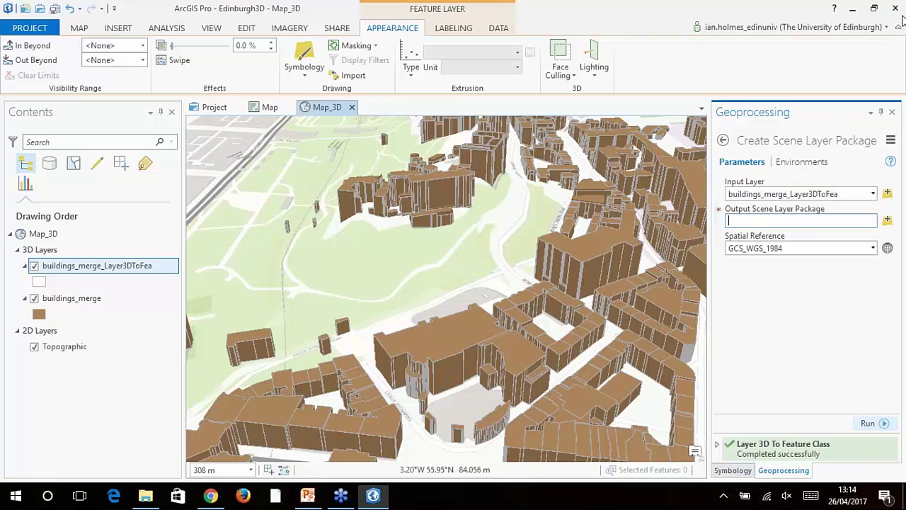
left_click(887, 220)
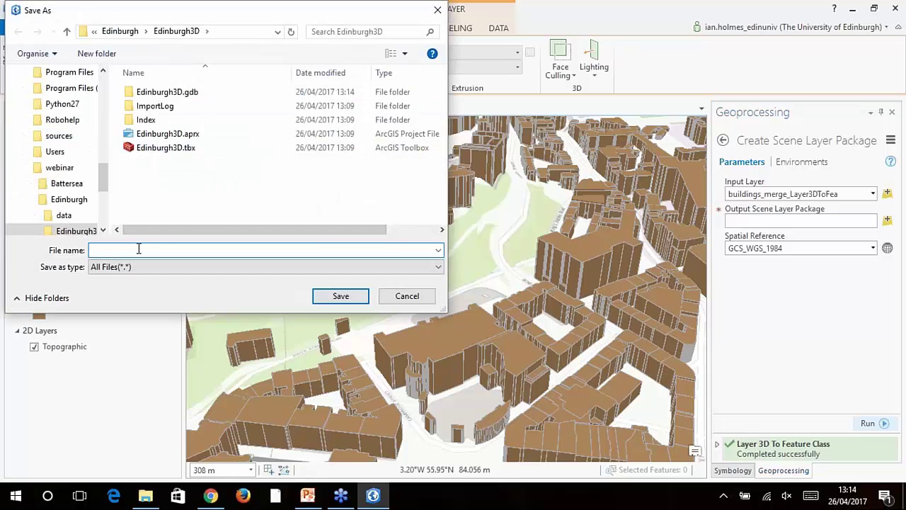
type("Edinburgh")
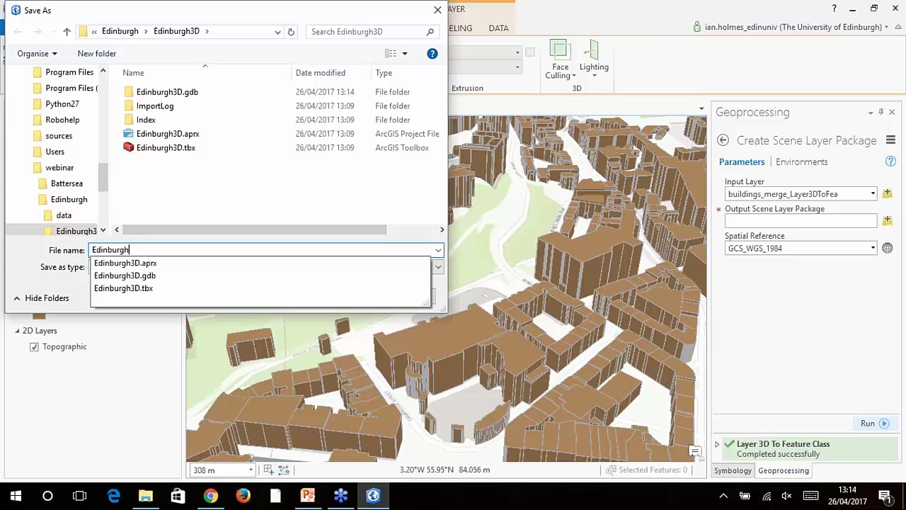
type("3D")
left_click(46, 284)
left_click(319, 298)
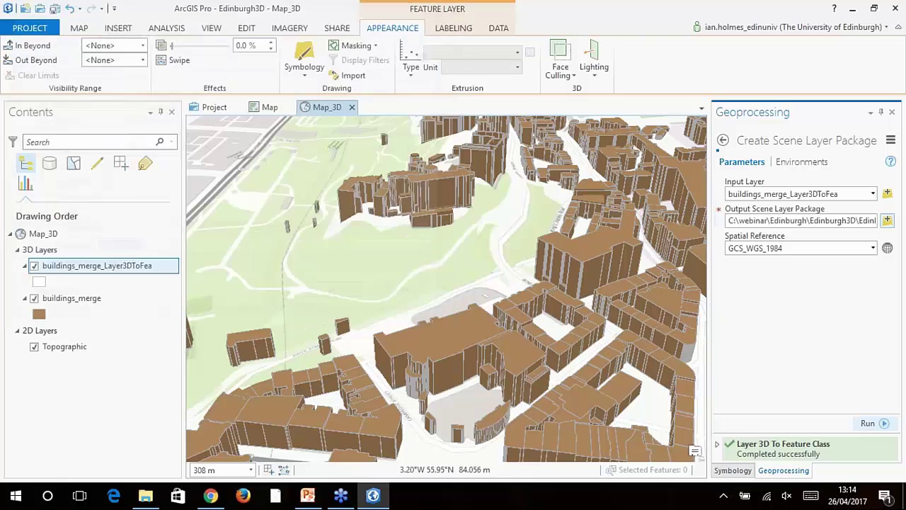
left_click_drag(826, 221, 834, 262)
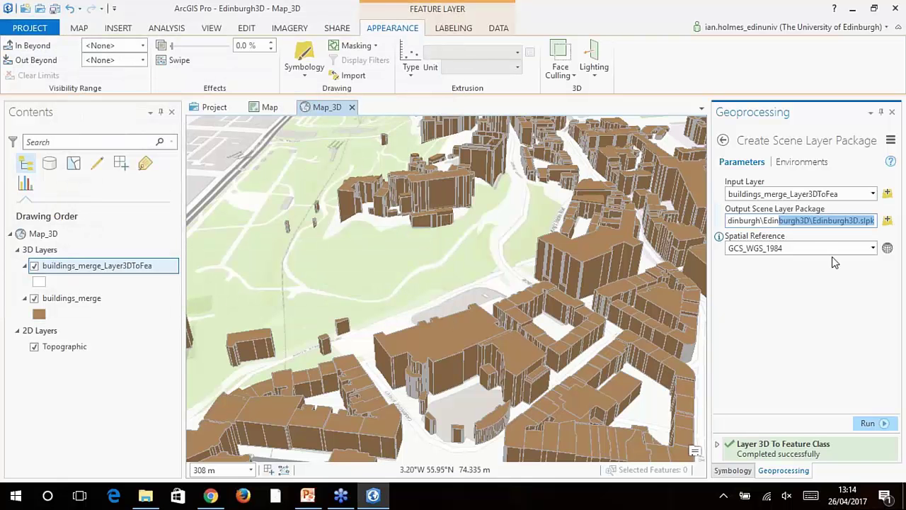
left_click(867, 423)
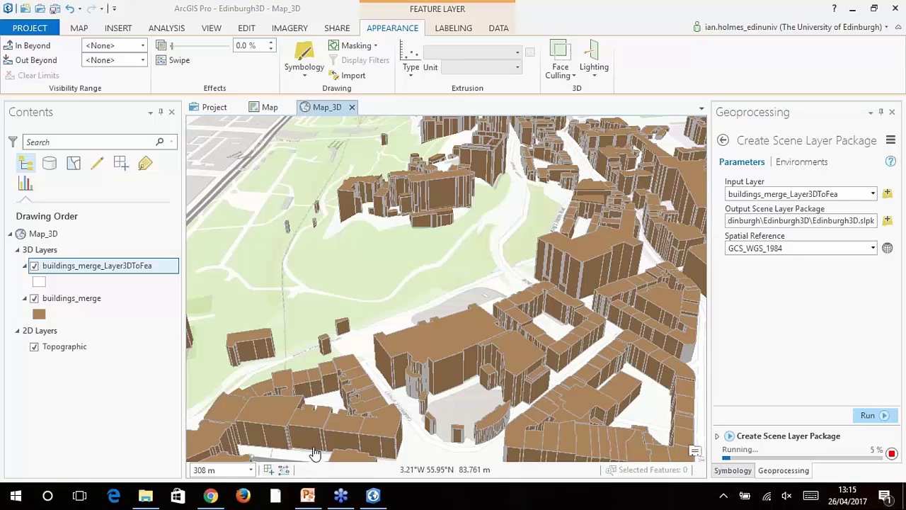
Step: Bring up the ArcGIS Online My Content page in Chrome, and return to ArcGIS Pro to check the scene layer packaging
left_click(211, 496)
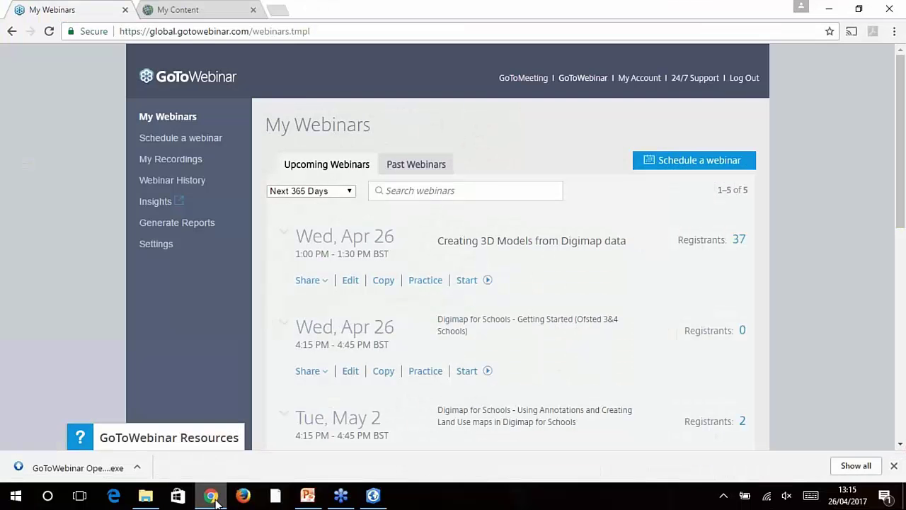
left_click(188, 13)
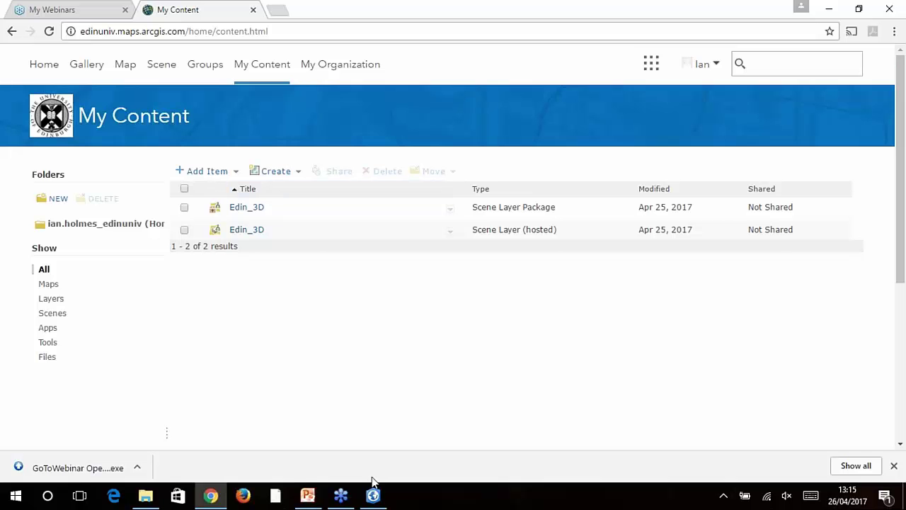
left_click(374, 499)
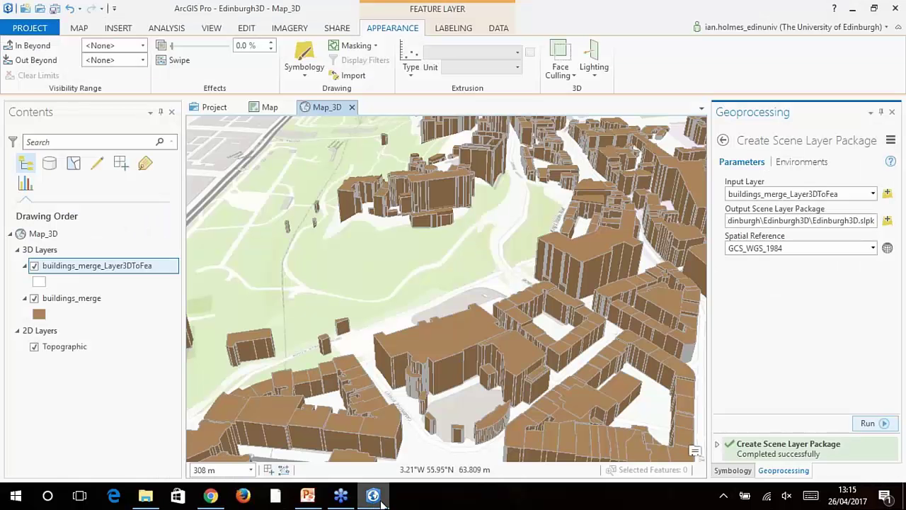
mouse_move(772, 460)
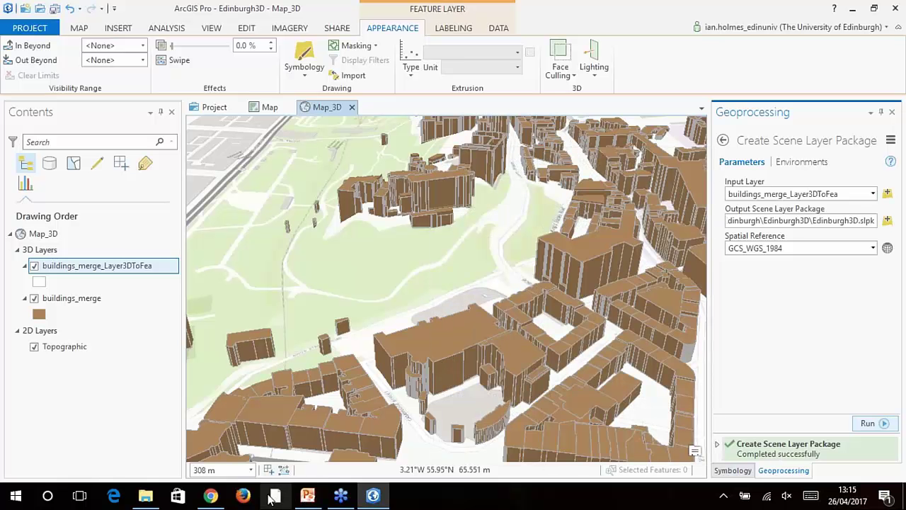
Step: Switch to Chrome and choose Edinburgh3D.slpk from the Edinburgh3D folder as an item to add to My Content
left_click(177, 496)
left_click(211, 497)
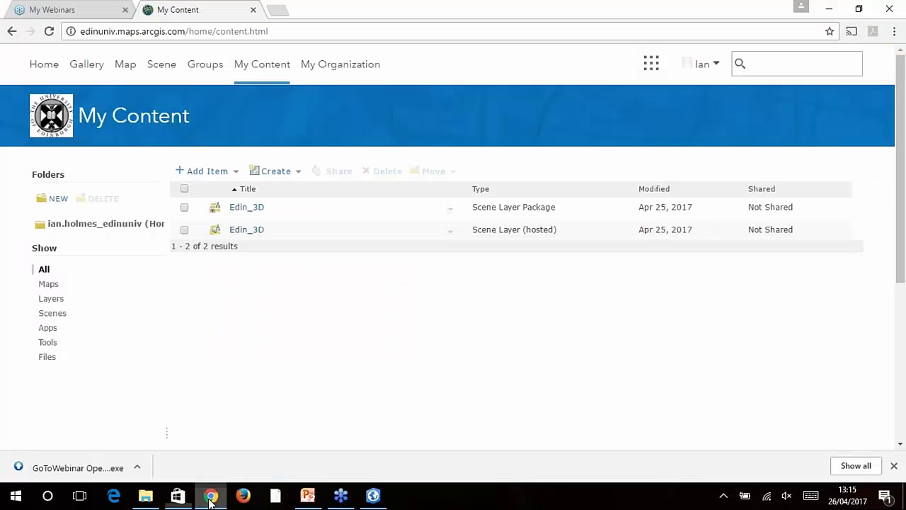
left_click(223, 173)
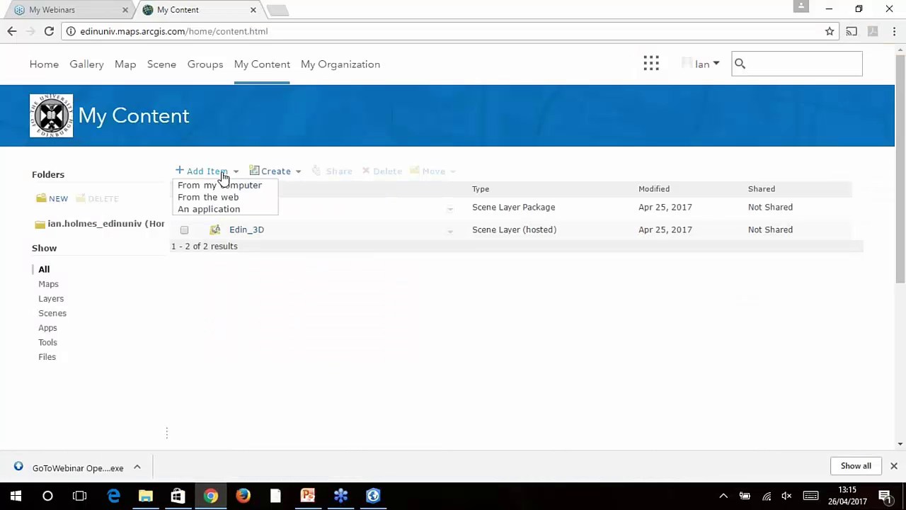
left_click(226, 186)
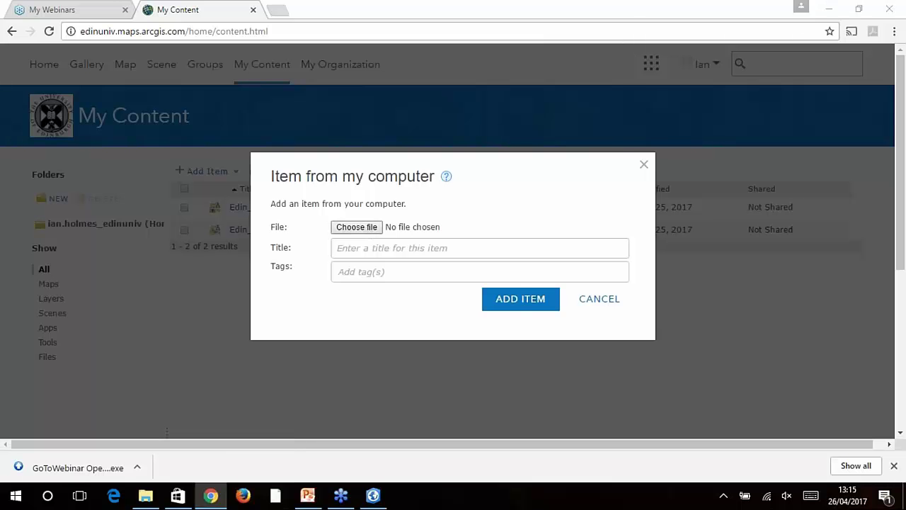
left_click(356, 227)
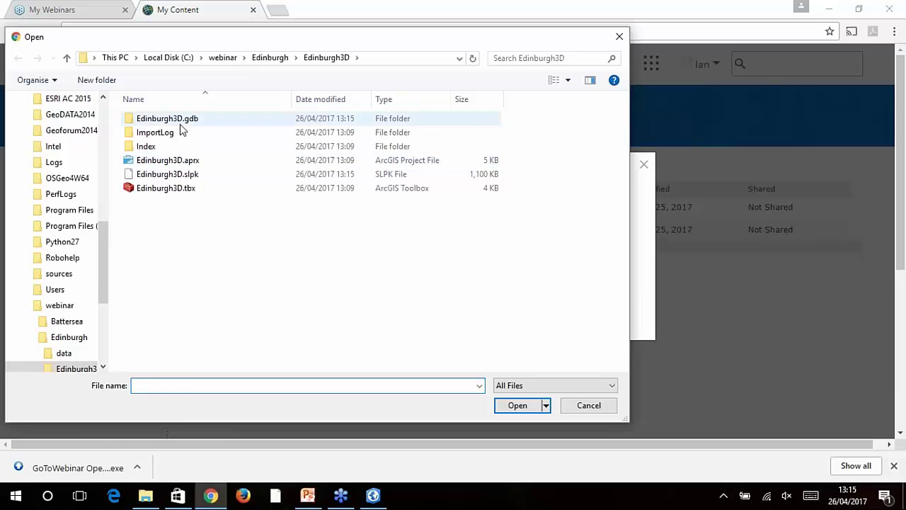
left_click(185, 175)
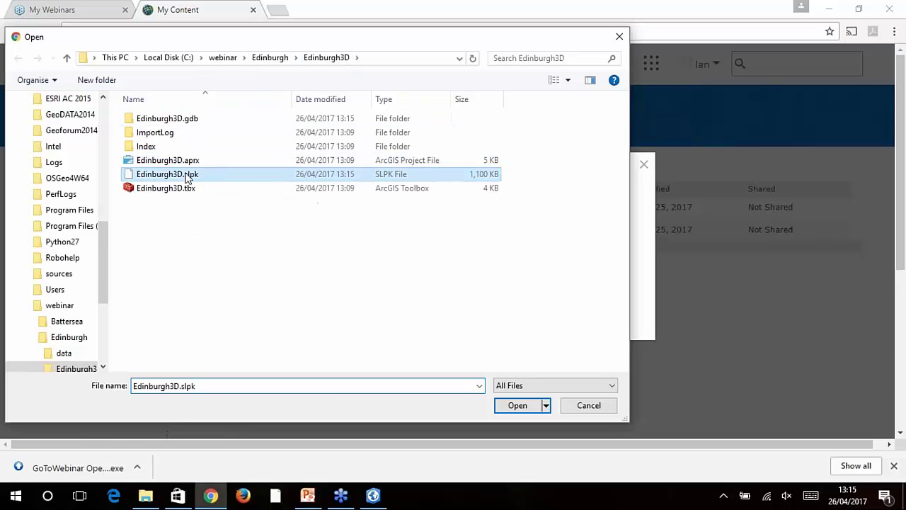
left_click(518, 405)
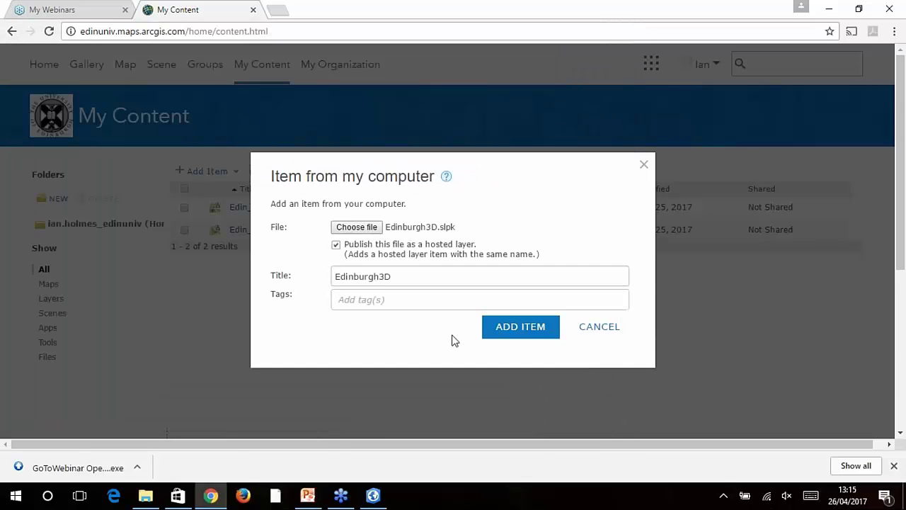
Step: Tag the item "3D buildings" and add it with the title Edinburgh3D, published as a hosted layer
left_click(385, 299)
type("3D")
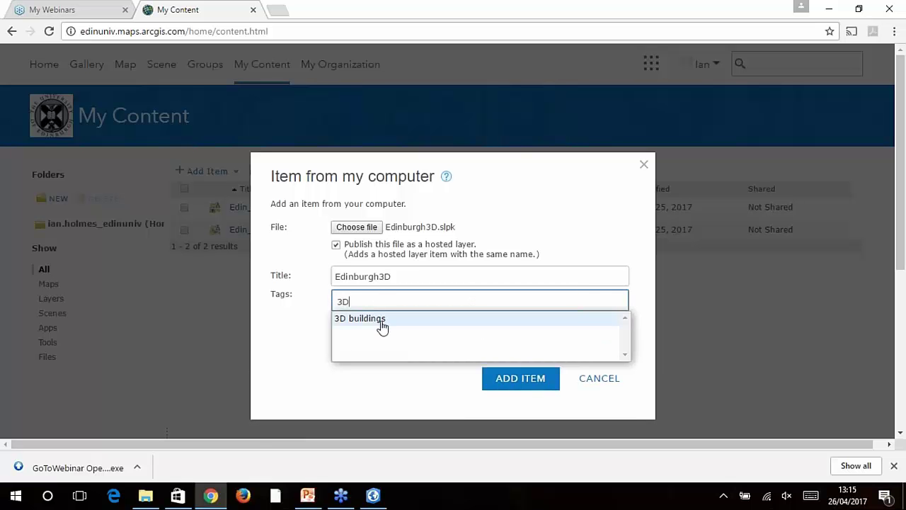
left_click(368, 319)
left_click(530, 344)
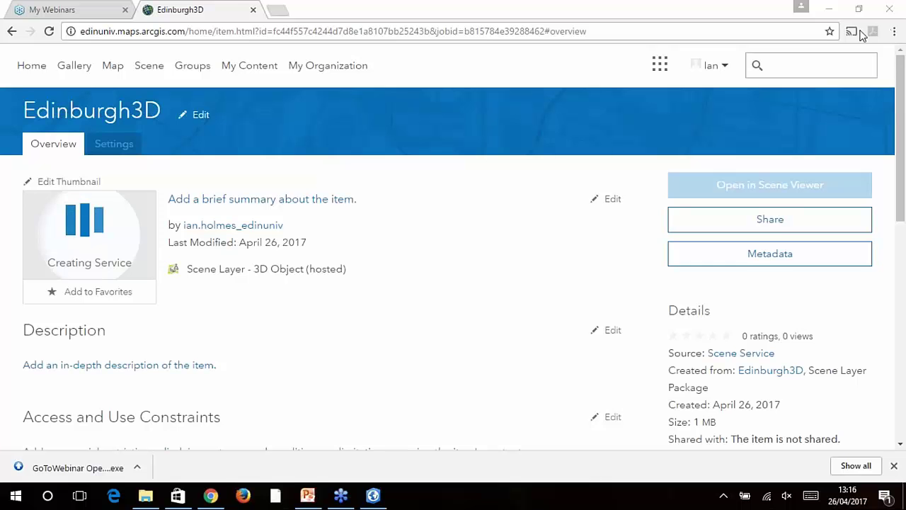
Step: Review the Edinburgh3D item page's details and close the browser's downloads bar
left_click_drag(903, 107, 903, 160)
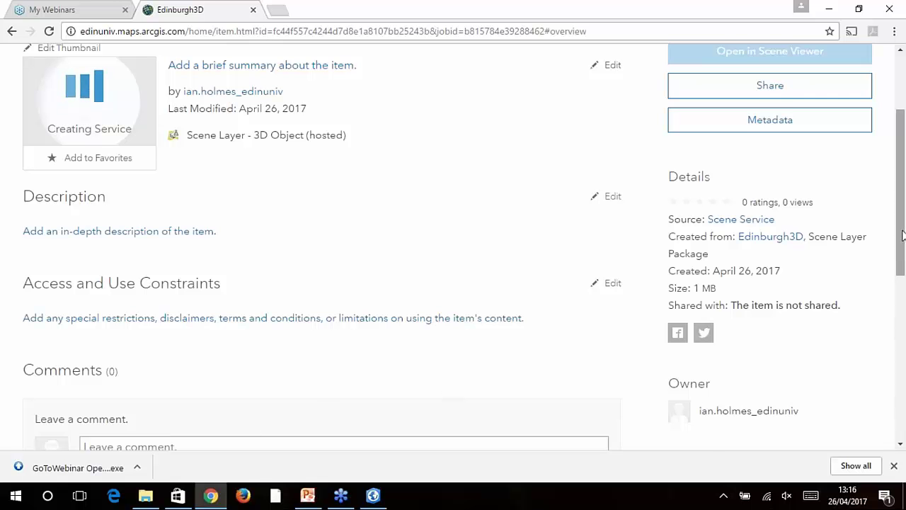
scroll(901, 212, "up", 2)
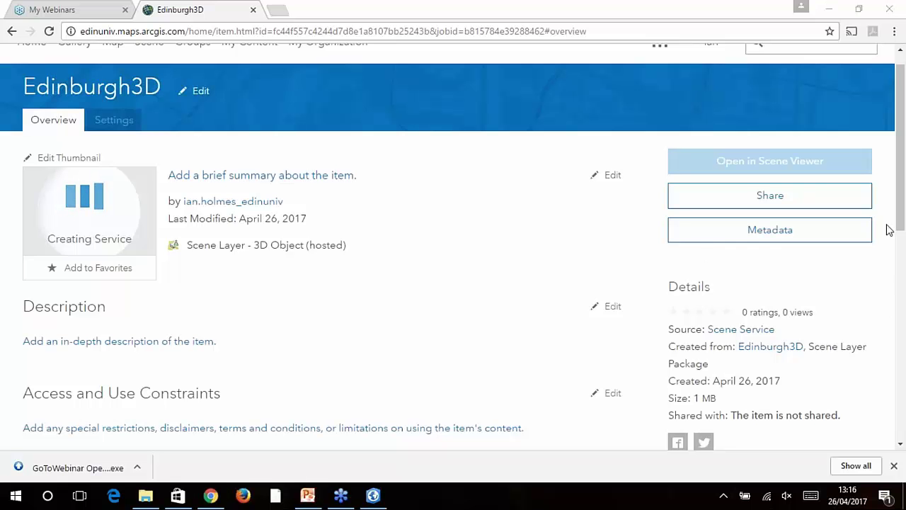
left_click(893, 466)
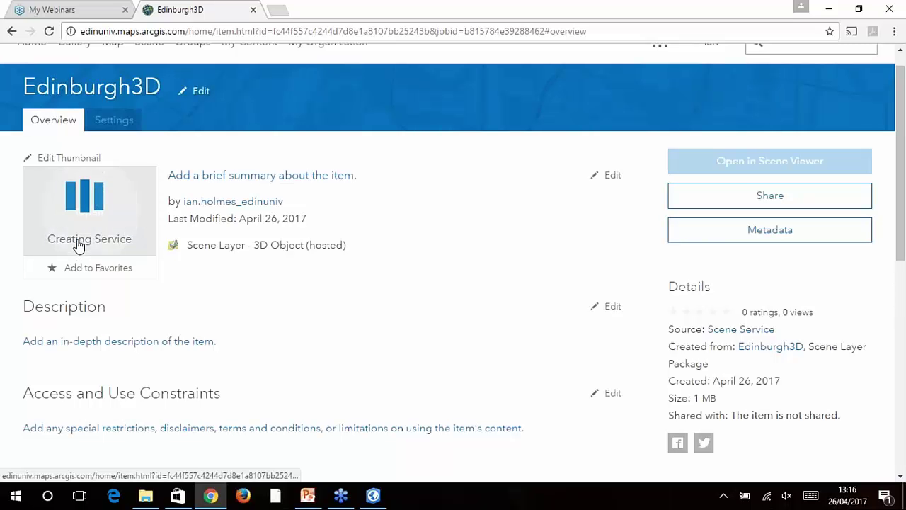
Step: Open the Edin 3D buildings multipatch layer in Scene Viewer and examine the castle area from an oblique 3D angle
left_click(80, 245)
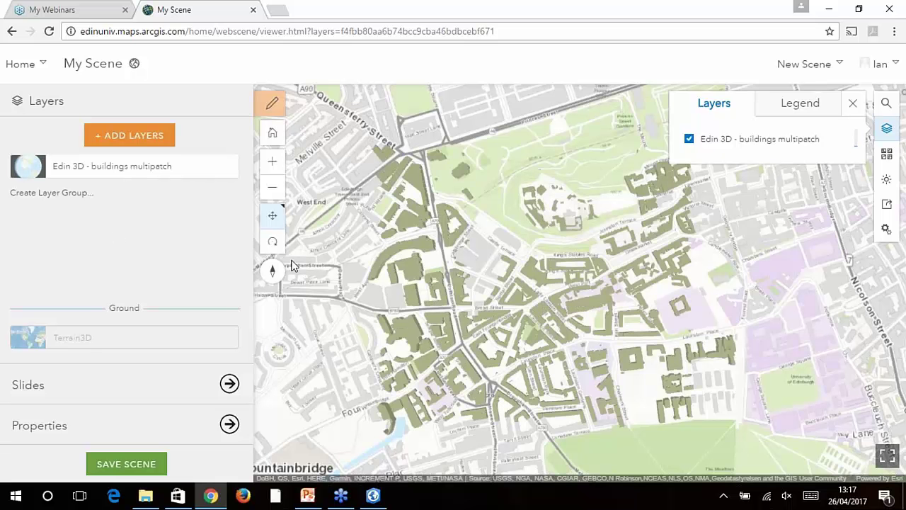
scroll(521, 253, "up", 5)
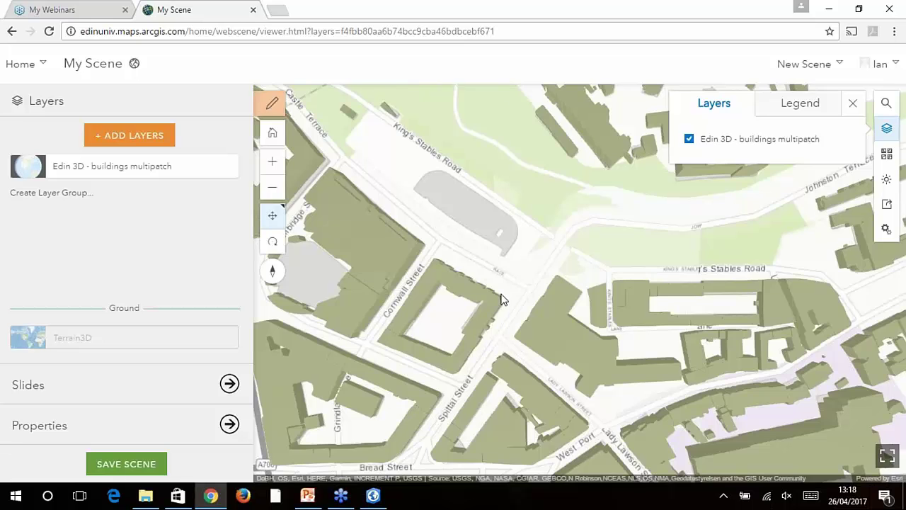
right_click_drag(500, 300, 625, 262)
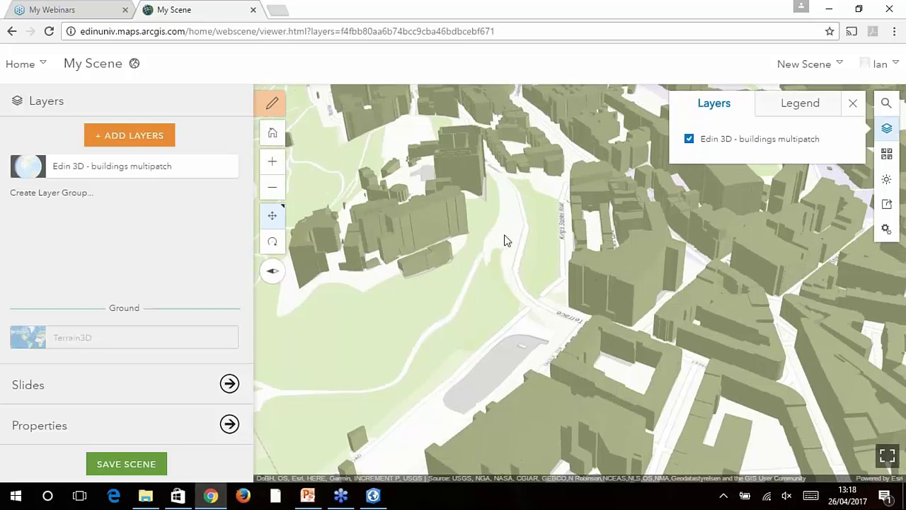
right_click_drag(614, 291, 516, 243)
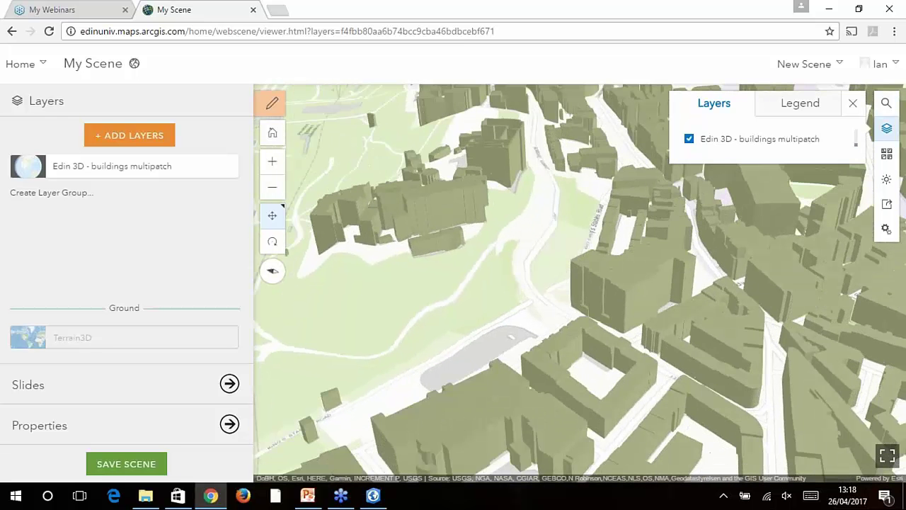
right_click_drag(603, 277, 669, 258)
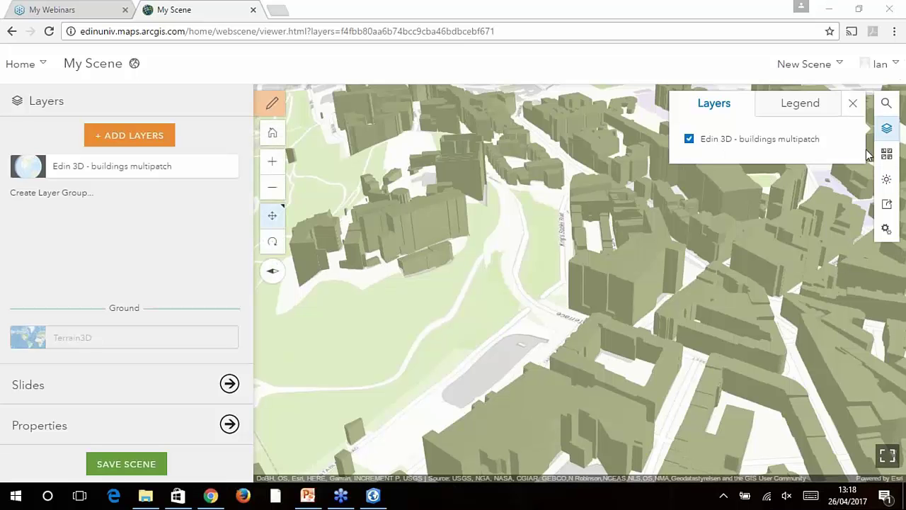
Step: Turn on shadows in the scene's daylight settings and set the time of day to 2:25 PM
left_click(852, 104)
left_click(889, 181)
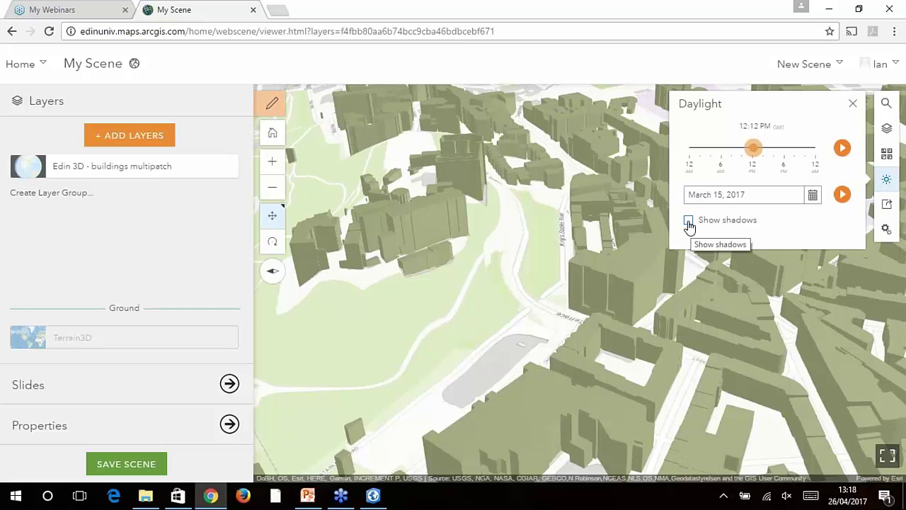
left_click(688, 221)
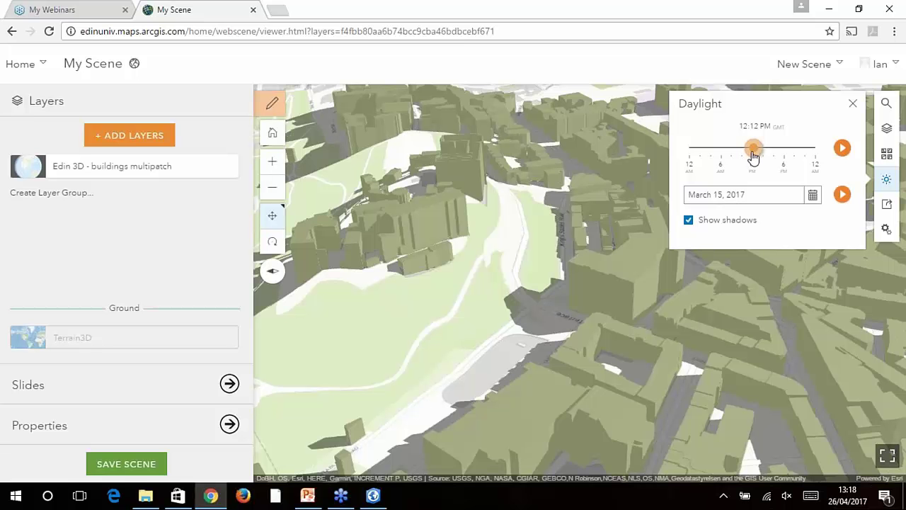
mouse_move(753, 151)
left_mouse_down()
mouse_move(777, 162)
mouse_move(765, 148)
left_mouse_up()
Step: Set the scene's daylight date to April 26, 2017
left_click(813, 195)
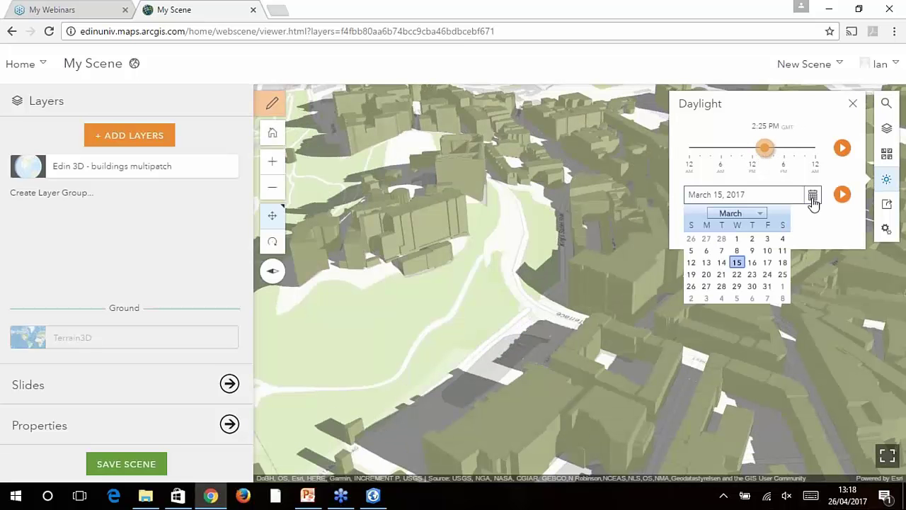
left_click(759, 215)
left_click(744, 255)
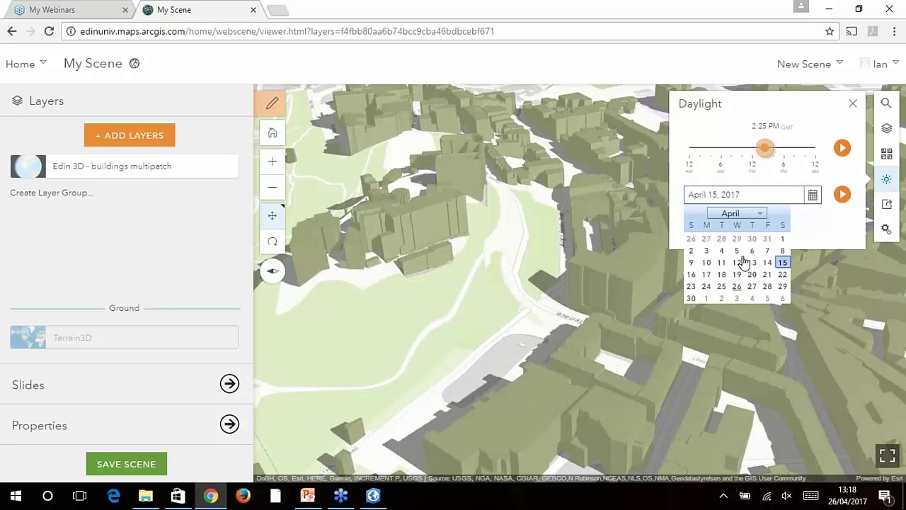
left_click(737, 287)
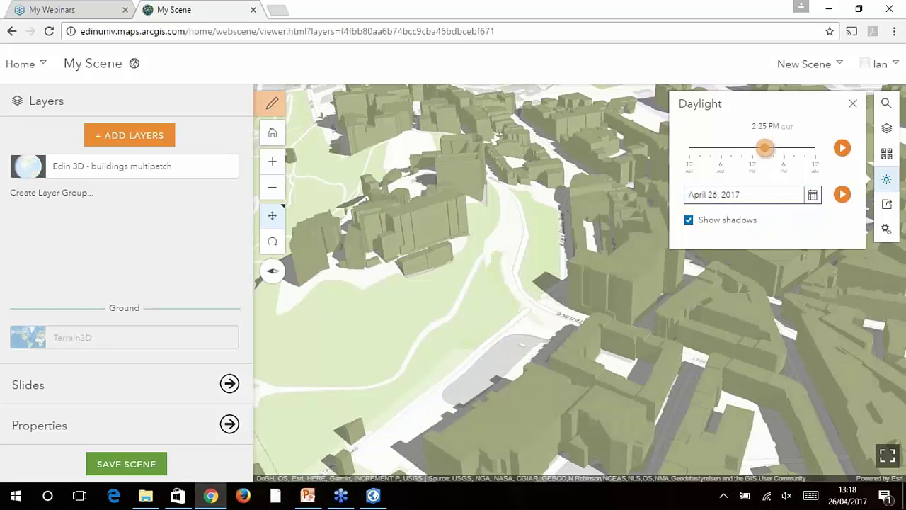
Step: Set the scene's daylight time to 3:50 PM and close the daylight settings
left_click_drag(765, 149, 772, 177)
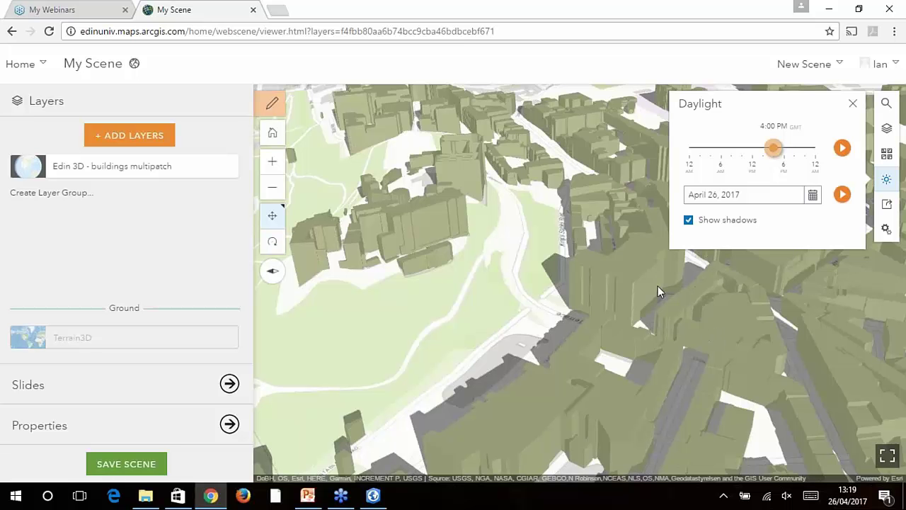
mouse_move(773, 147)
left_mouse_down()
mouse_move(741, 147)
mouse_move(773, 148)
left_mouse_up()
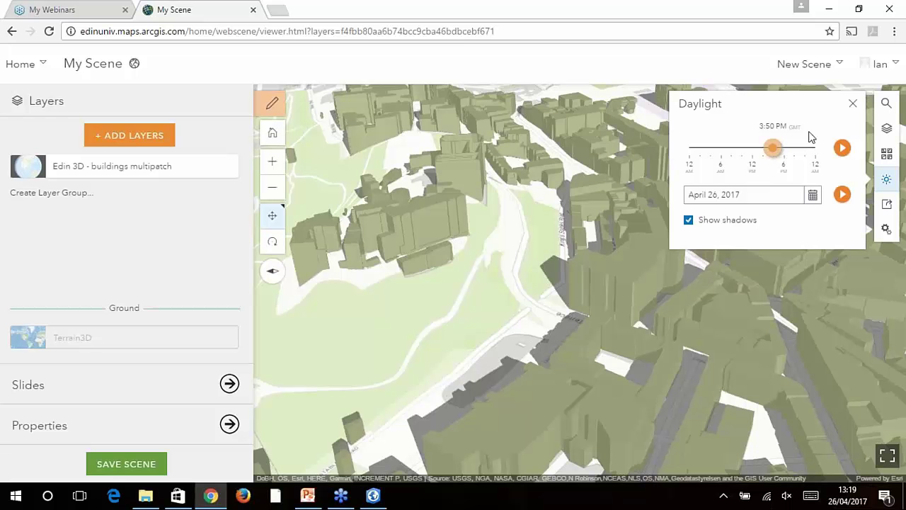
left_click(852, 104)
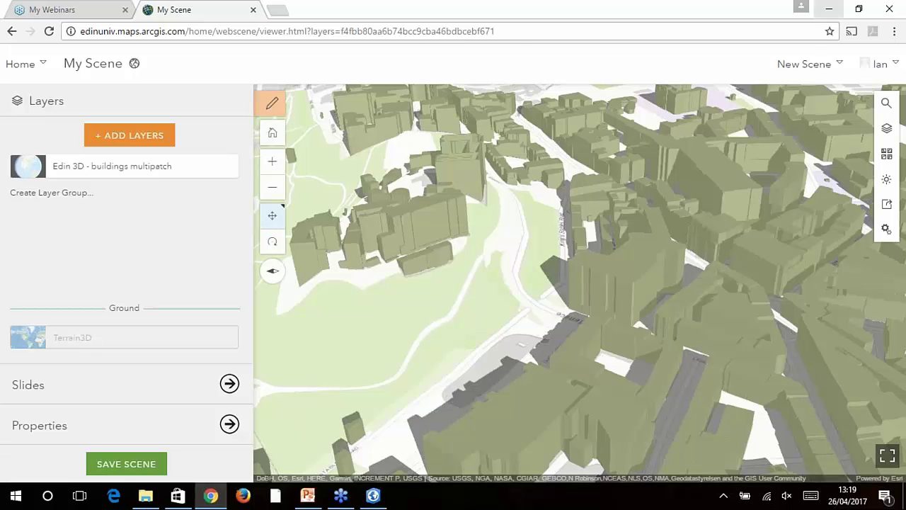
Step: Minimize the browser, close the Store, close ArcGIS Pro without saving the Edinburgh3D project, and launch AutoCAD 2017
left_click(829, 8)
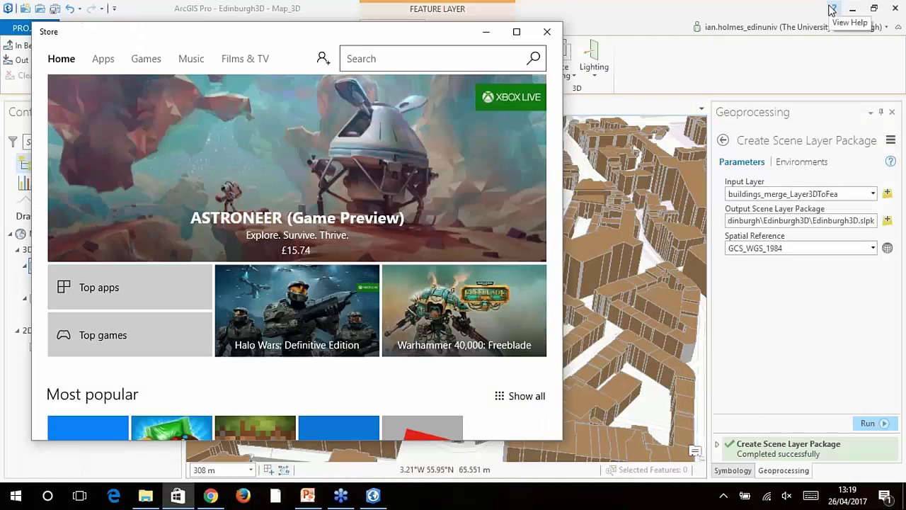
left_click(547, 32)
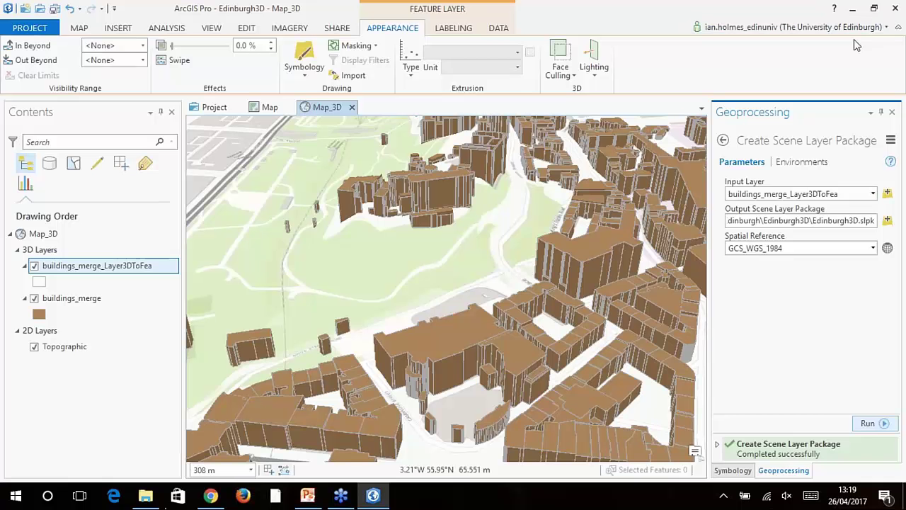
left_click(895, 9)
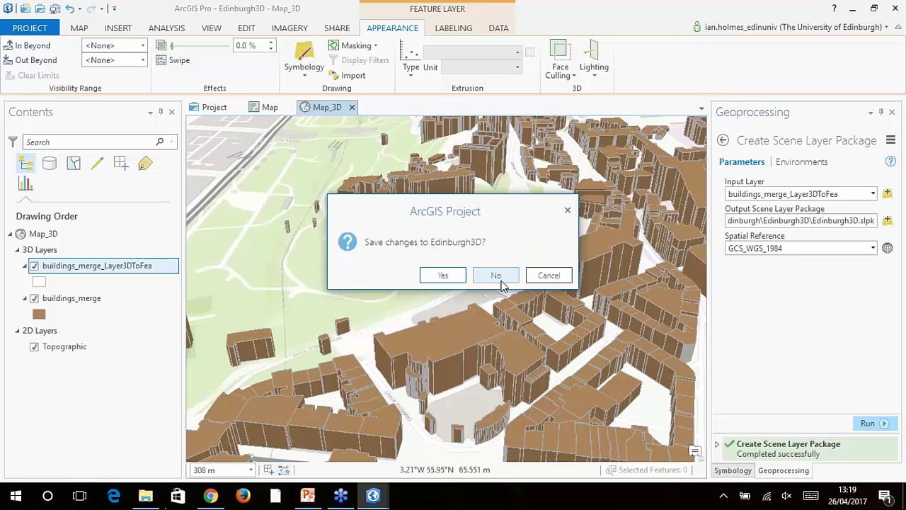
left_click(496, 275)
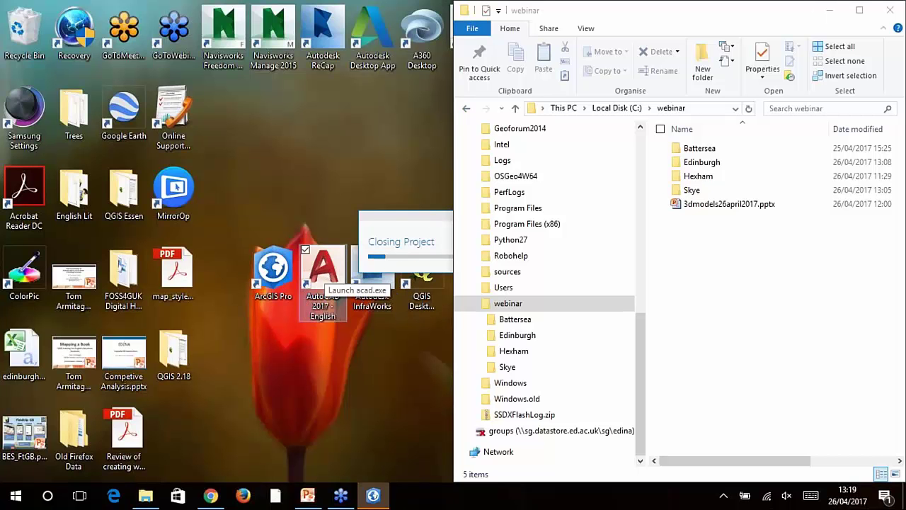
double_click(324, 276)
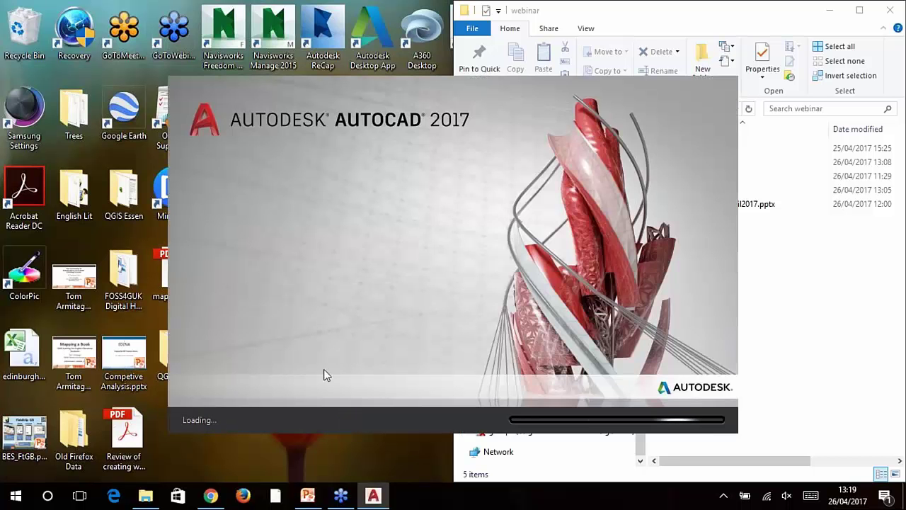
Step: Switch to PowerPoint and start the slide show from slide 11, AutoCAD and InfraWorks - Hexham
left_click(307, 495)
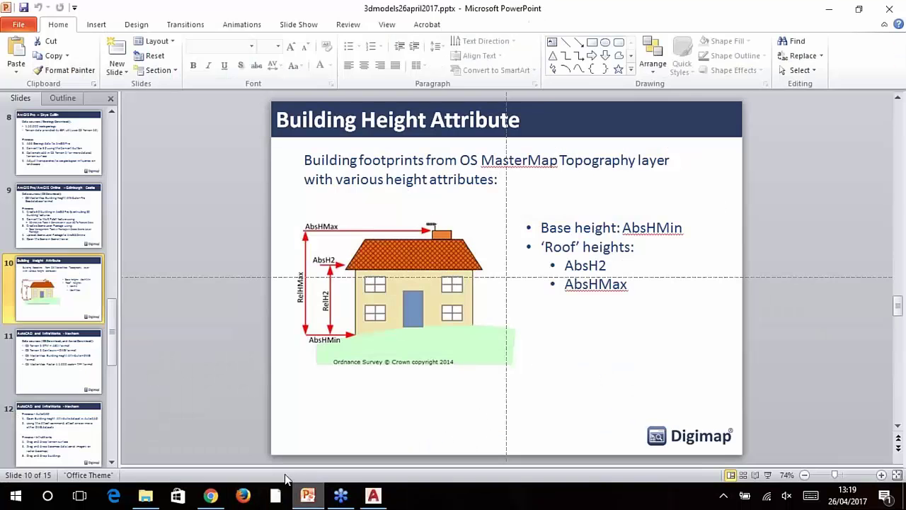
left_click(61, 371)
left_click(768, 474)
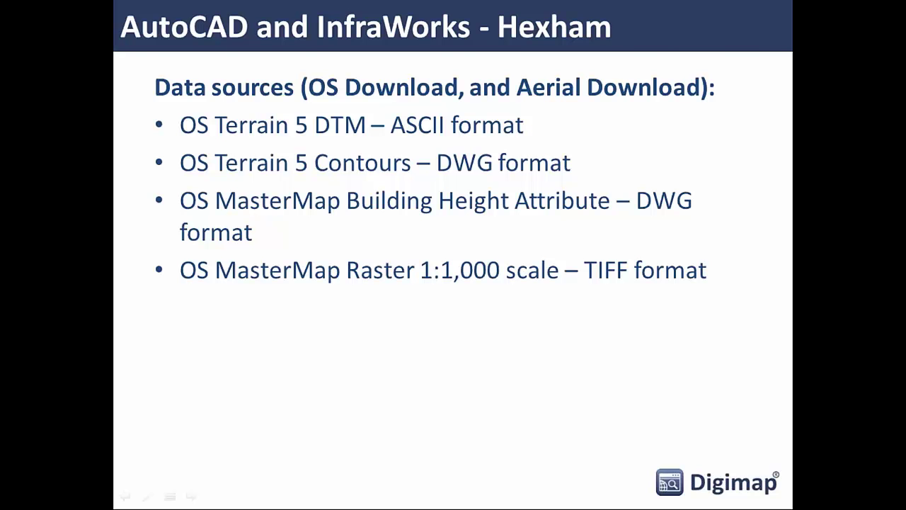
Step: End the slide show, minimize PowerPoint, and open BHA_ny96sw.dwg from the bha folder in AutoCAD, continuing with the foreign DWG file
key("Escape")
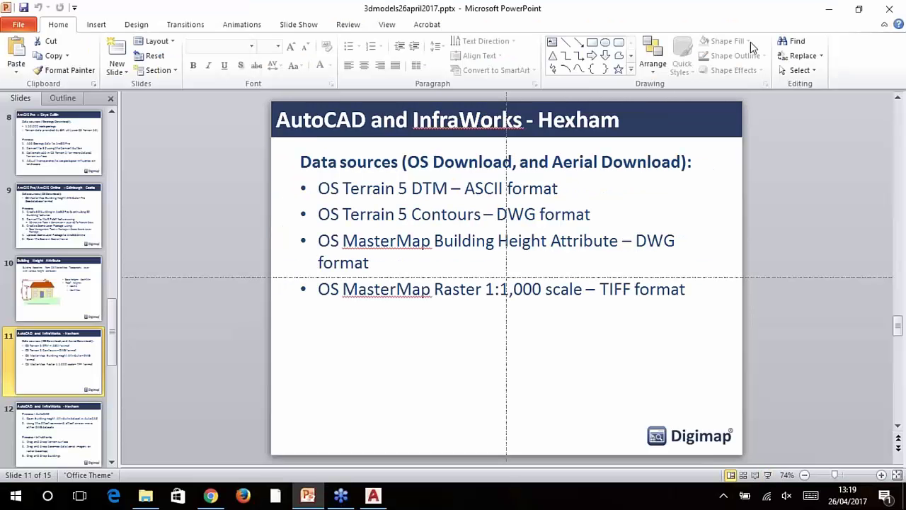
left_click(829, 8)
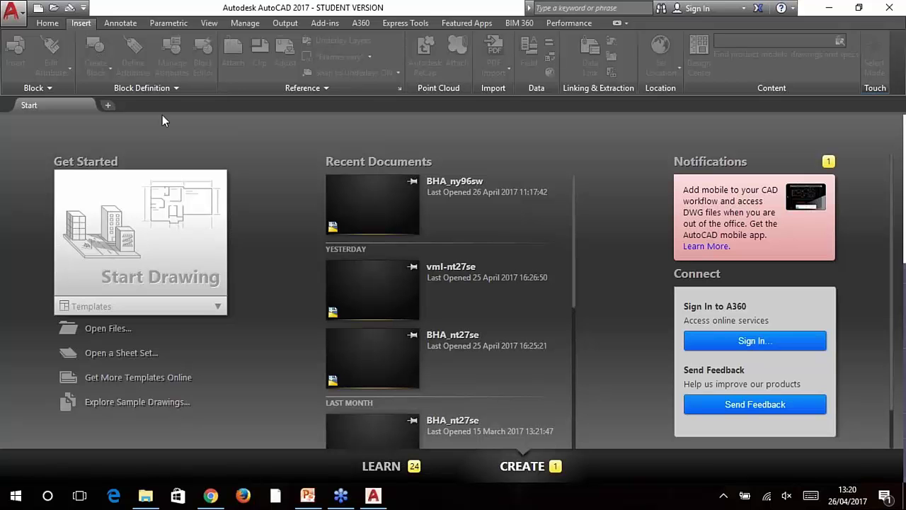
left_click(116, 335)
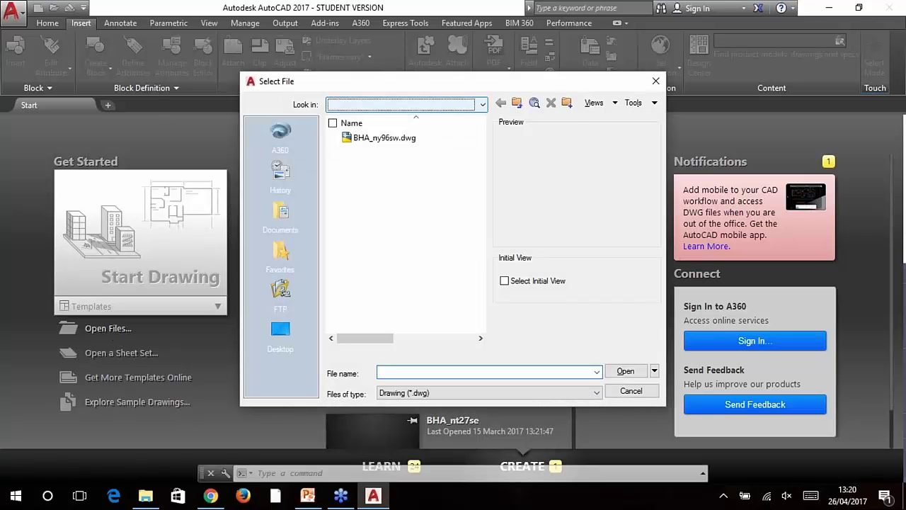
left_click(481, 104)
left_click(400, 172)
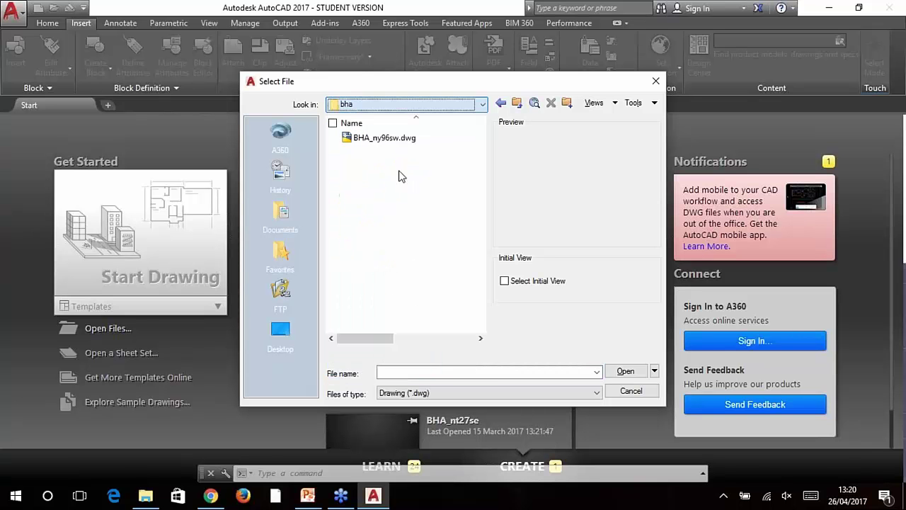
left_click(381, 140)
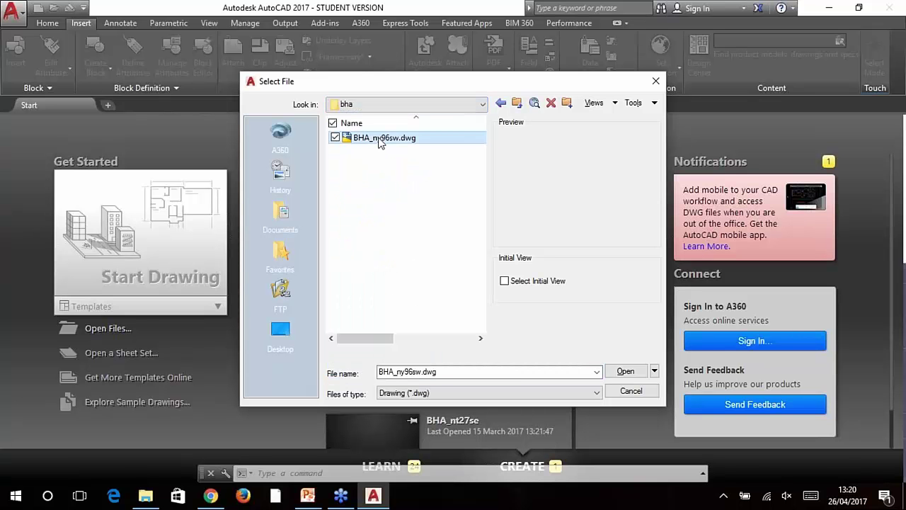
left_click(626, 371)
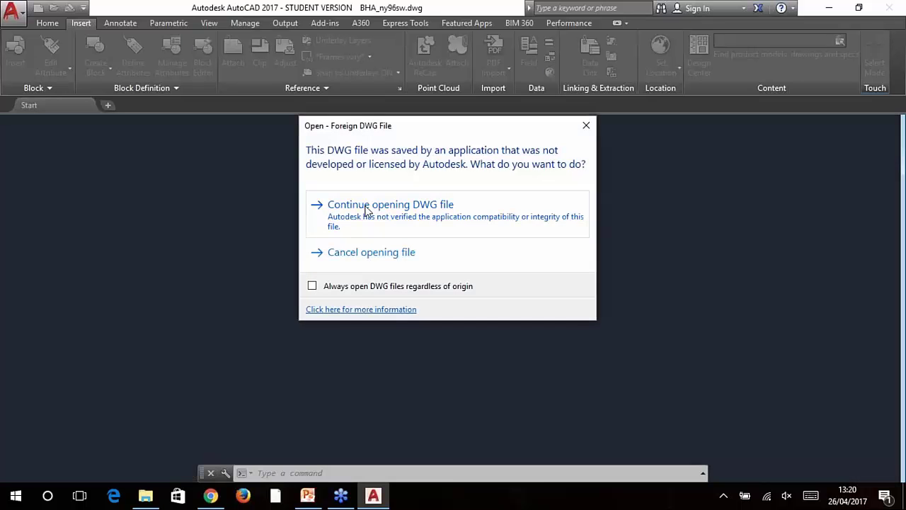
left_click(367, 208)
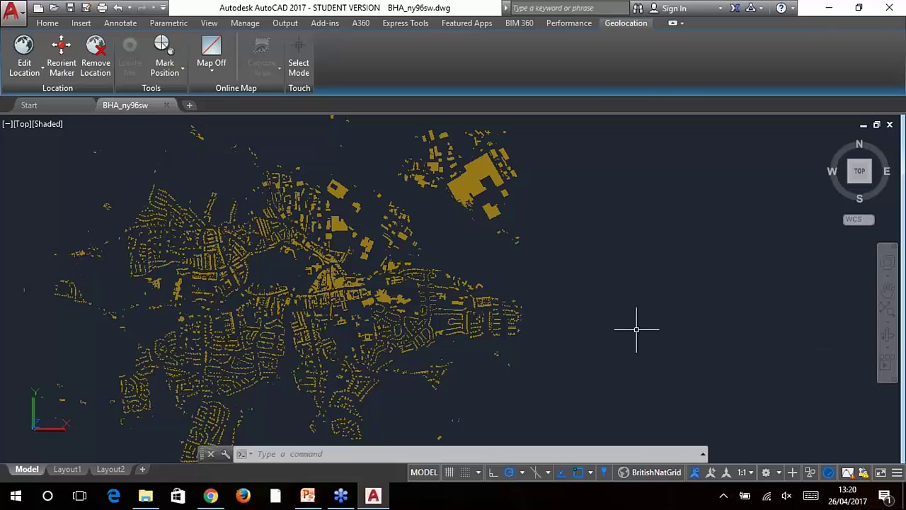
Step: Orbit the Hexham building drawing from the top view to a tilted 3D view and examine the extruded buildings up close
left_click(887, 309)
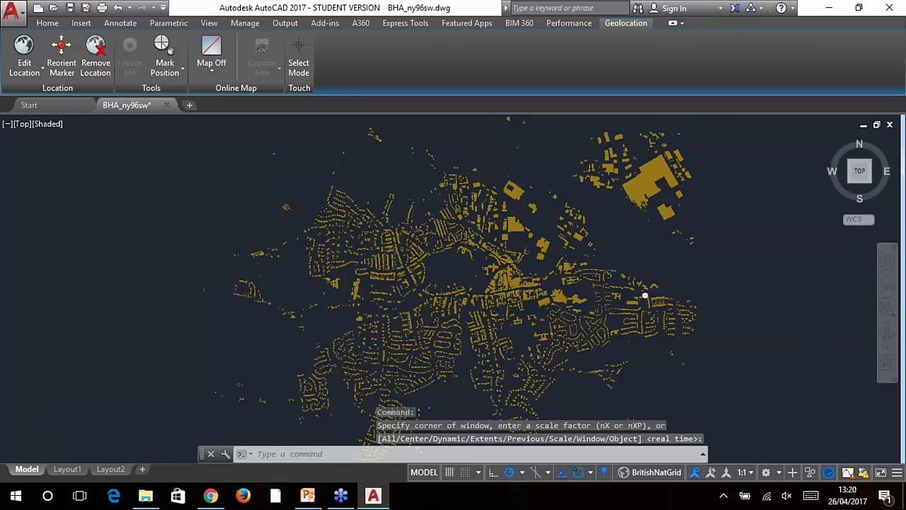
scroll(645, 296, "up", 5)
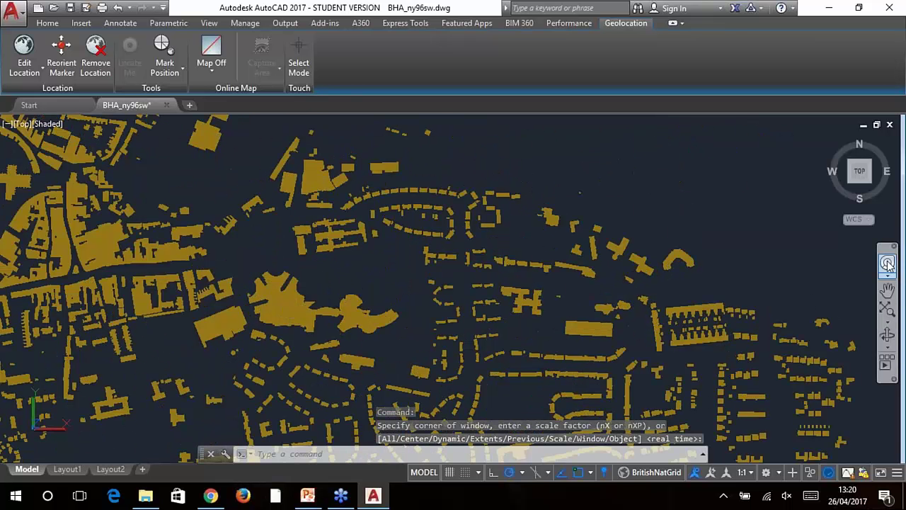
left_click(888, 263)
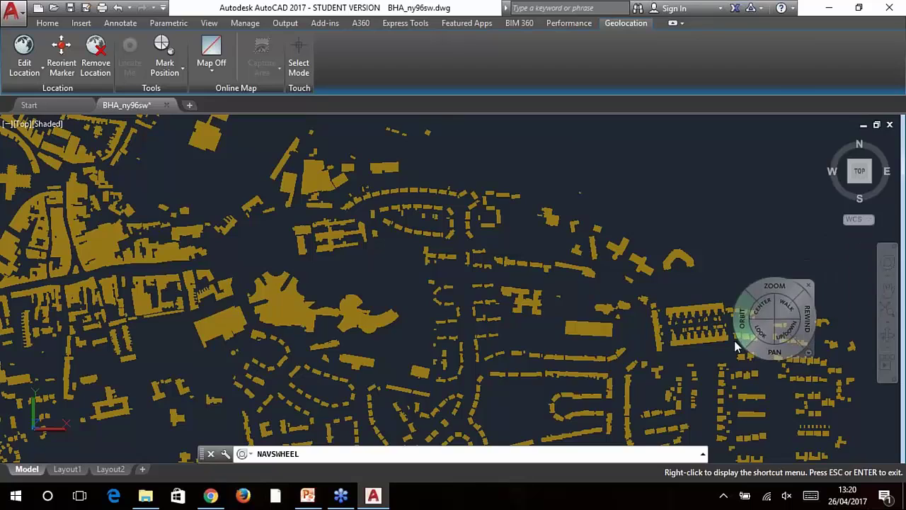
mouse_move(734, 340)
left_mouse_down()
mouse_move(658, 349)
mouse_move(498, 293)
mouse_move(470, 262)
mouse_move(432, 260)
left_mouse_up()
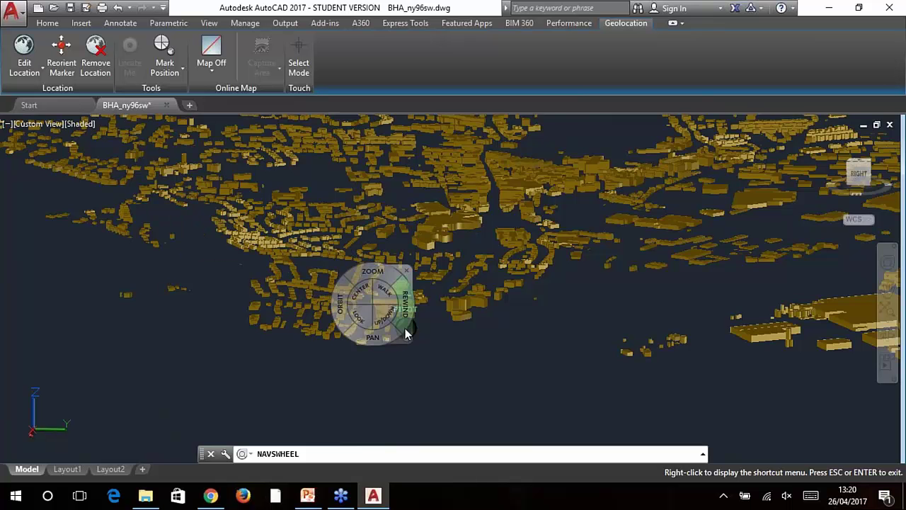
scroll(405, 327, "up", 8)
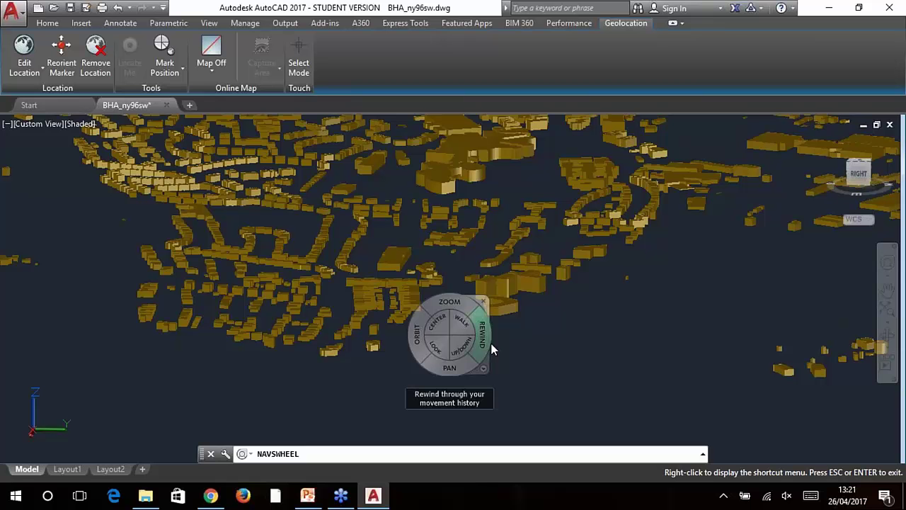
key("Escape")
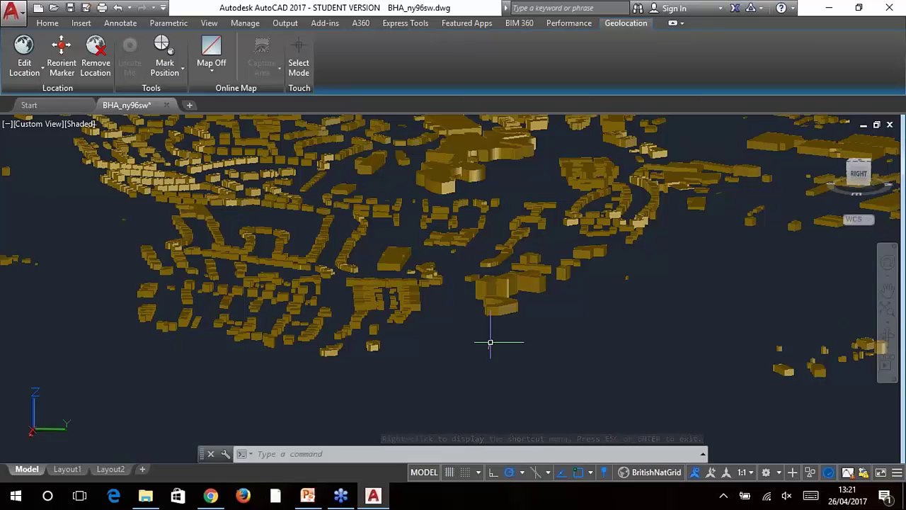
Step: Attach terrain-5-NY96SW.dwg from the terrain-5_contours folder as an external reference, located using geographic data
left_click(86, 24)
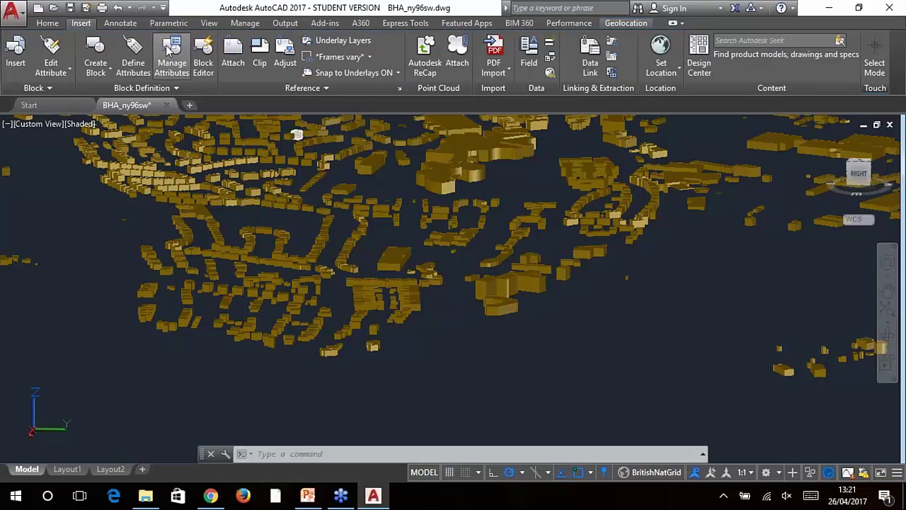
left_click(234, 57)
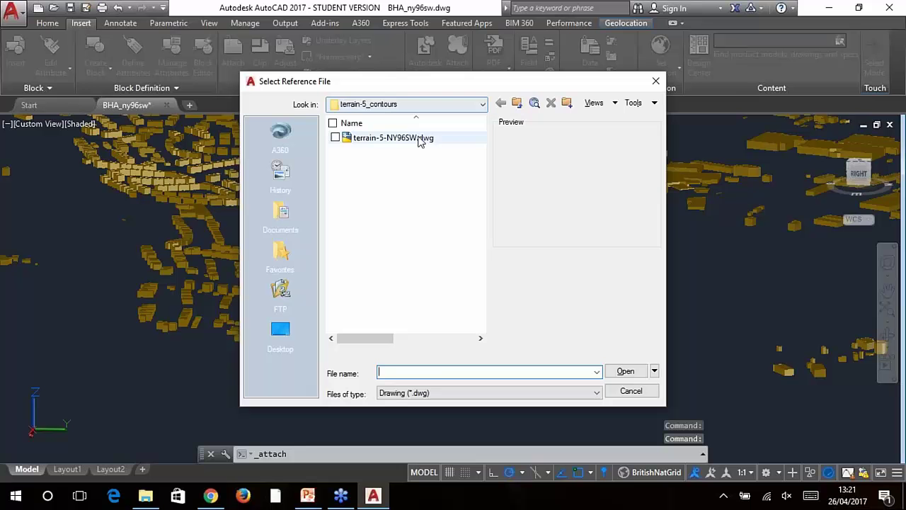
left_click(411, 138)
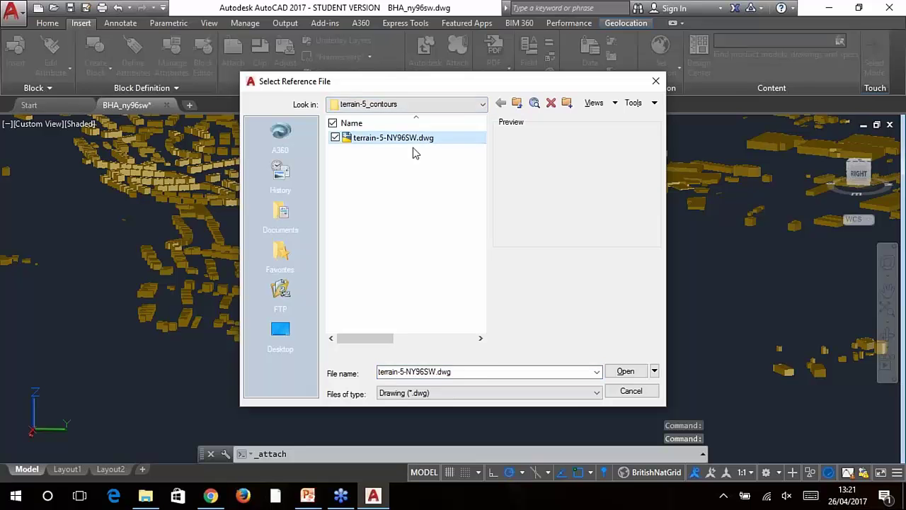
left_click(480, 105)
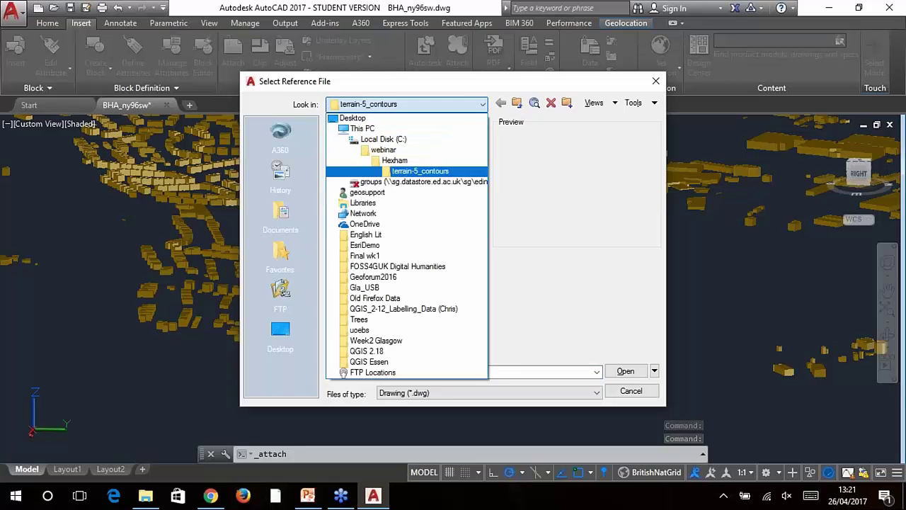
left_click(509, 196)
left_click(633, 376)
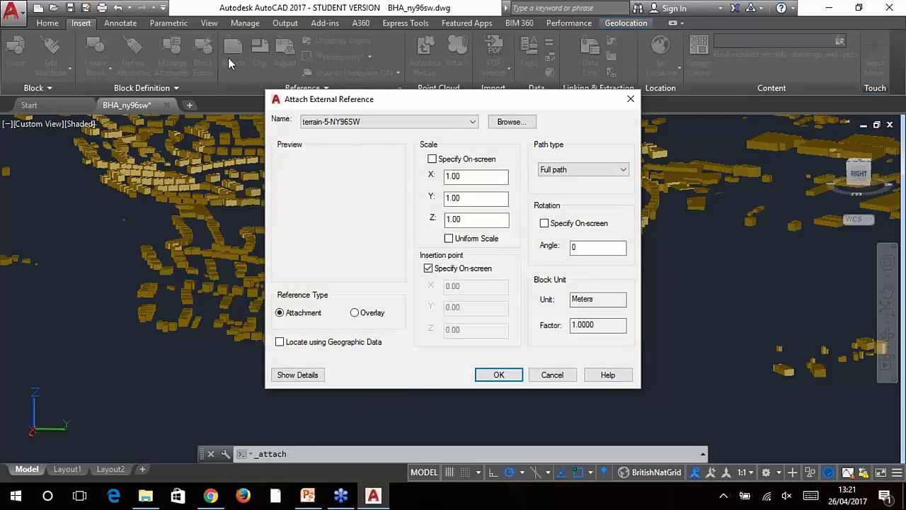
left_click(280, 344)
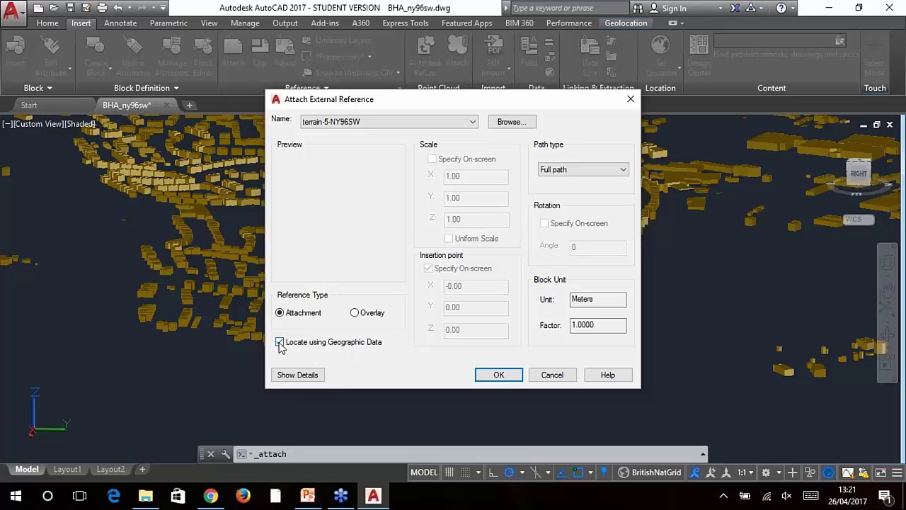
left_click(496, 375)
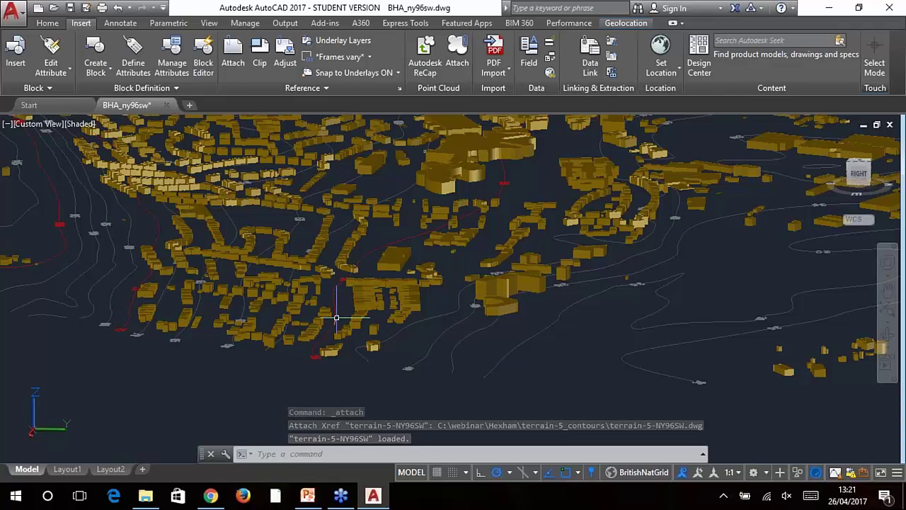
Step: Examine how the attached contours line up with the buildings across the whole Hexham tile
left_click(394, 258)
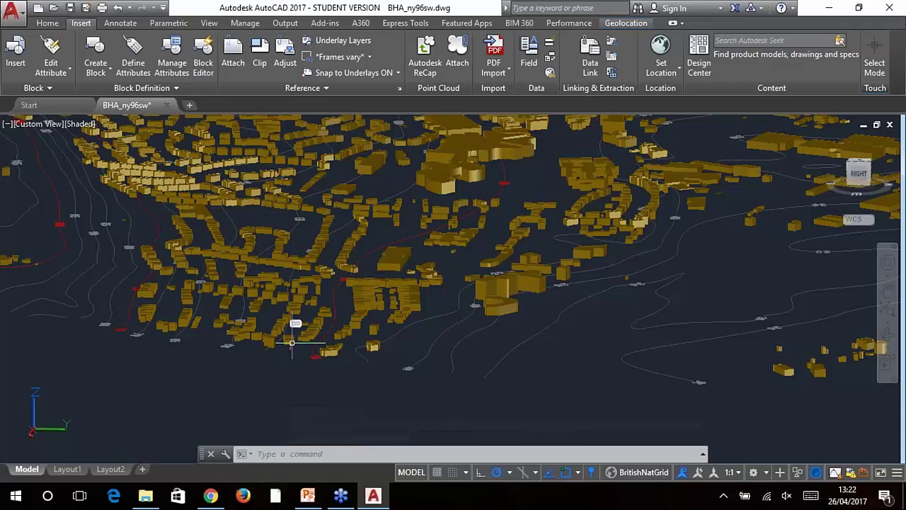
middle_click_drag(344, 373, 368, 357, "shift")
scroll(453, 283, "down", 2)
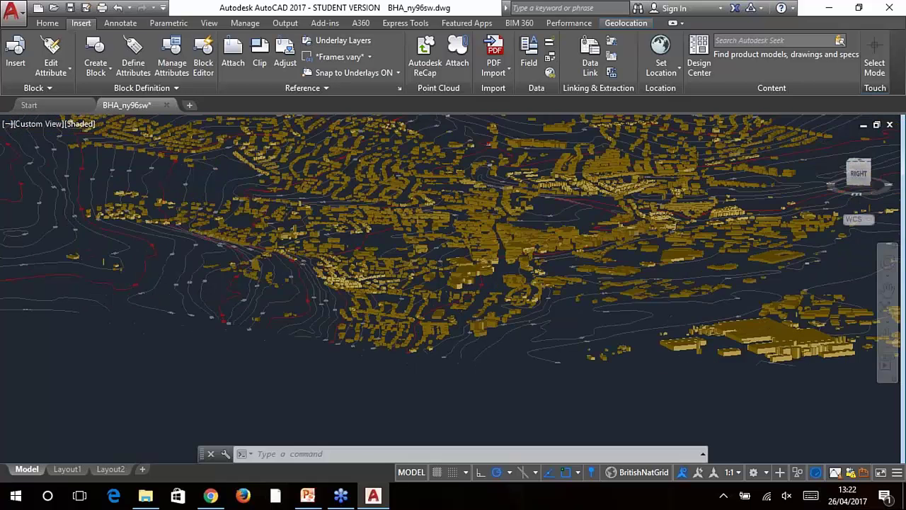
scroll(496, 269, "down", 2)
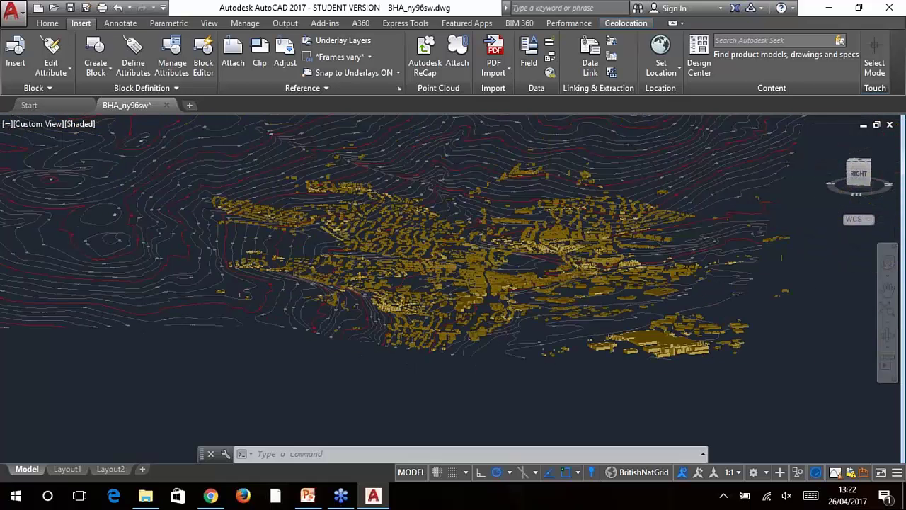
scroll(442, 316, "down", 1)
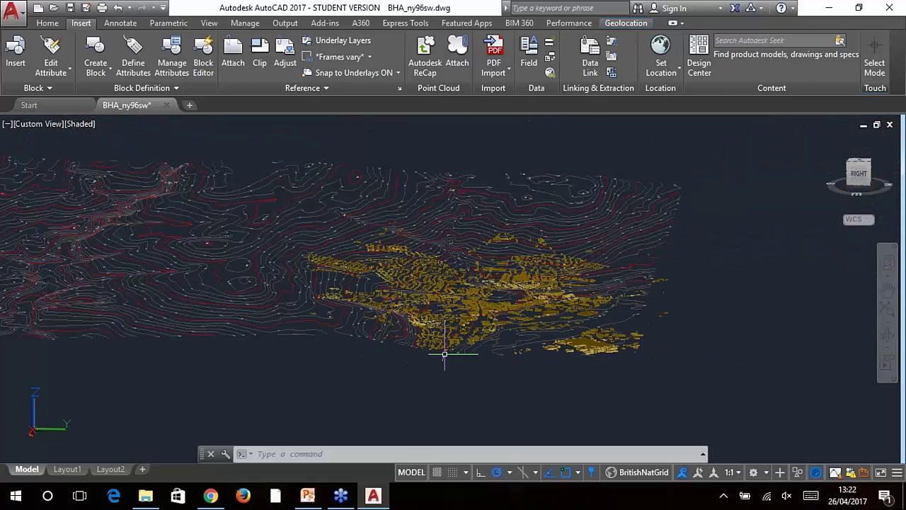
scroll(444, 354, "up", 1)
scroll(445, 354, "up", 1)
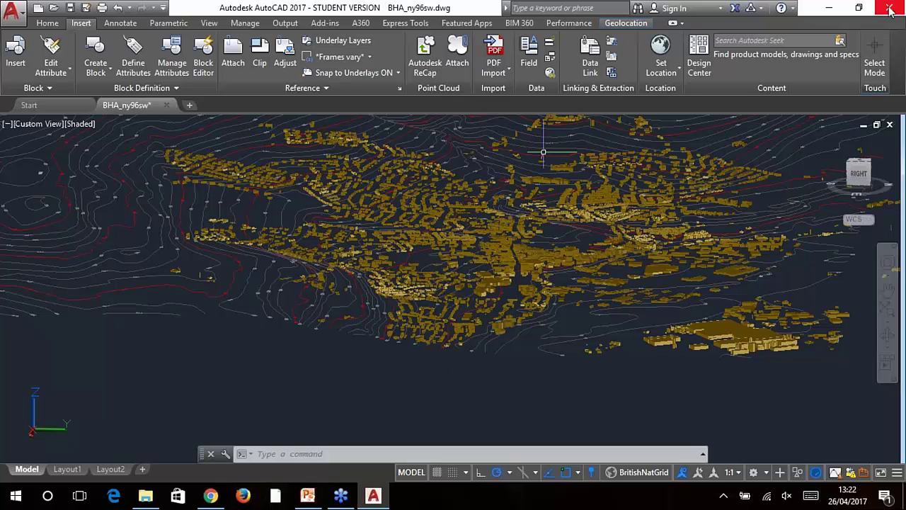
Step: Close AutoCAD without saving the BHA_ny96sw drawing and launch Autodesk InfraWorks
left_click(890, 9)
left_click(486, 283)
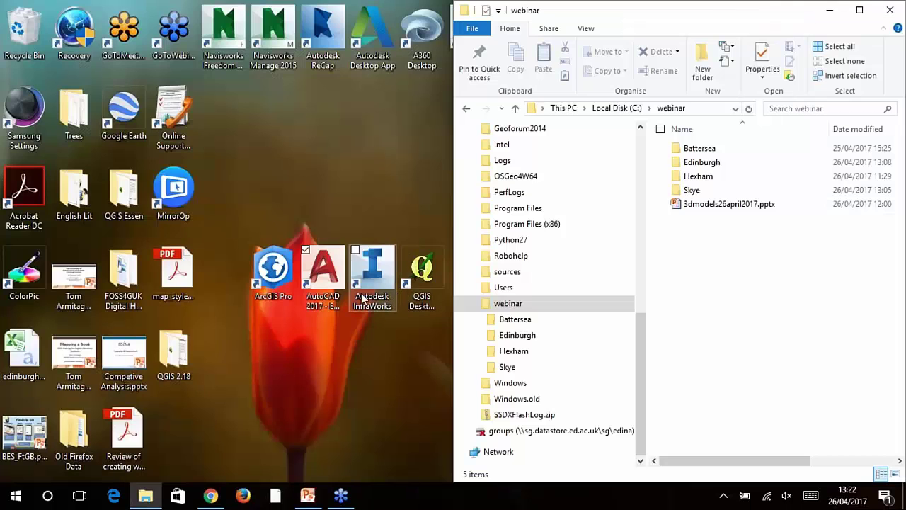
left_click(373, 275)
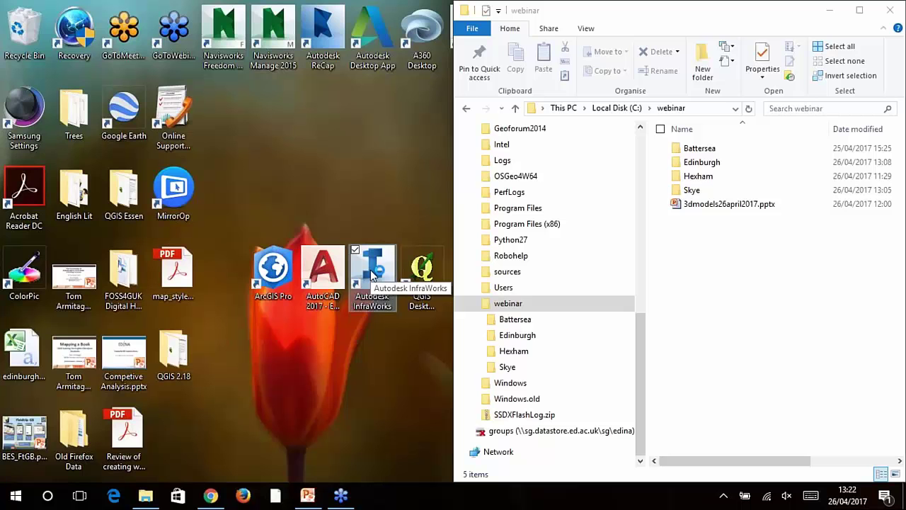
Step: Switch to PowerPoint, present slide 11 on the Hexham data sources, end the show, and minimize PowerPoint to return to InfraWorks
key("alt+Tab")
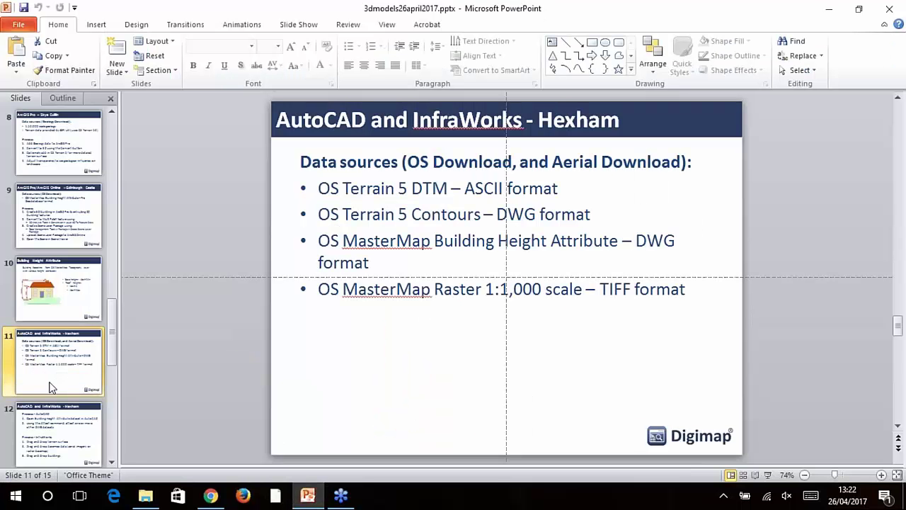
left_click(768, 476)
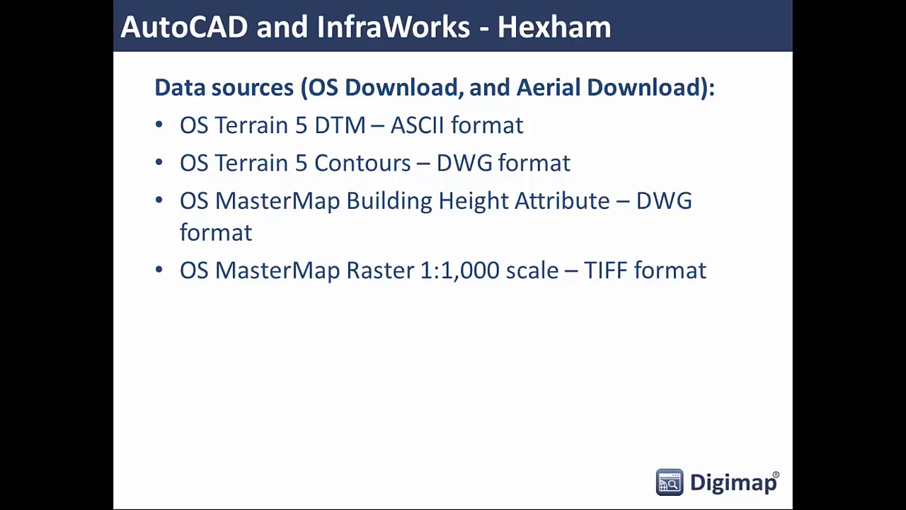
key("Escape")
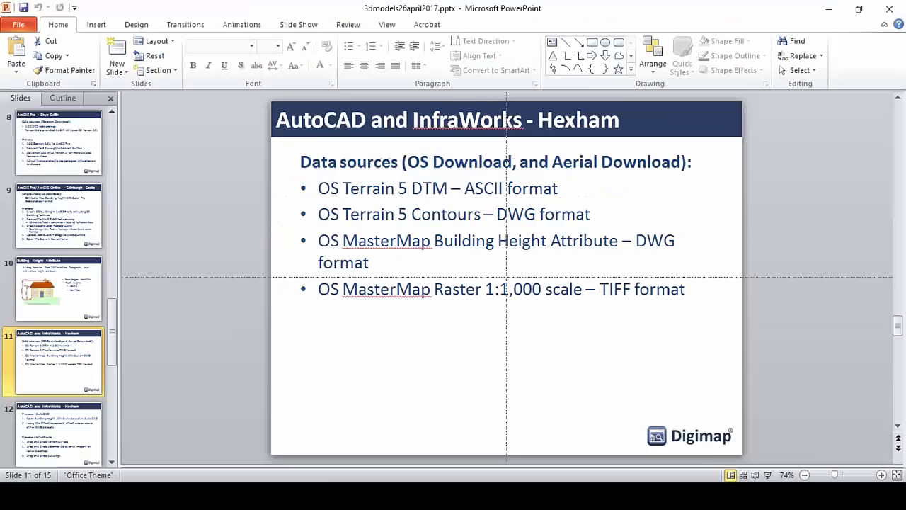
left_click(831, 6)
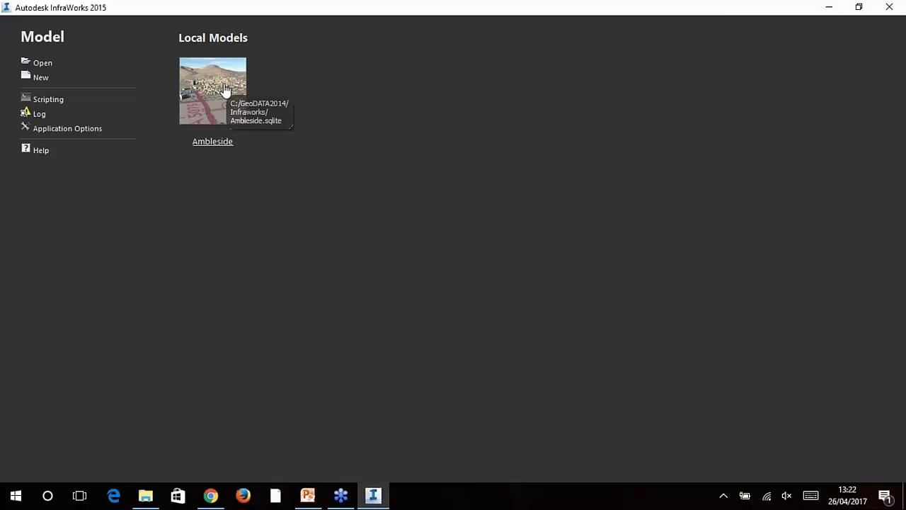
Step: Start a new InfraWorks model in C:/webinar/Hexham/ and name it Hexham
left_click(41, 79)
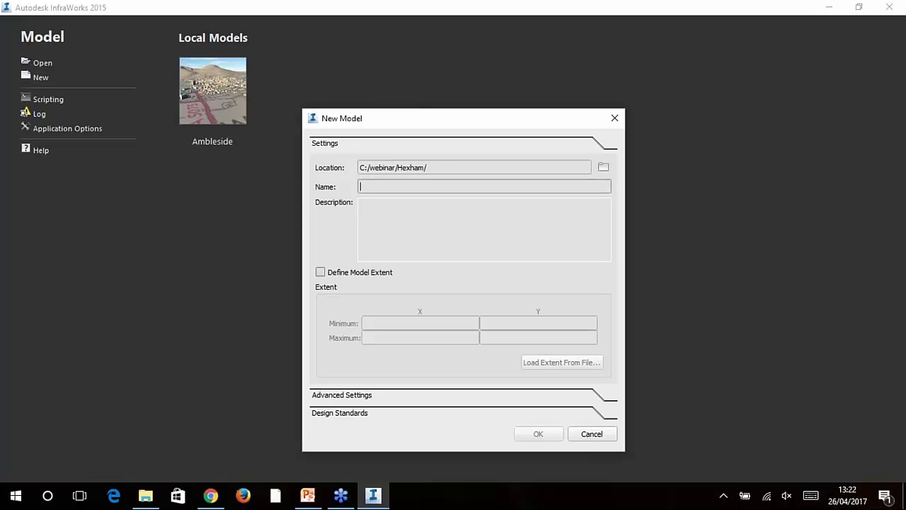
type("H")
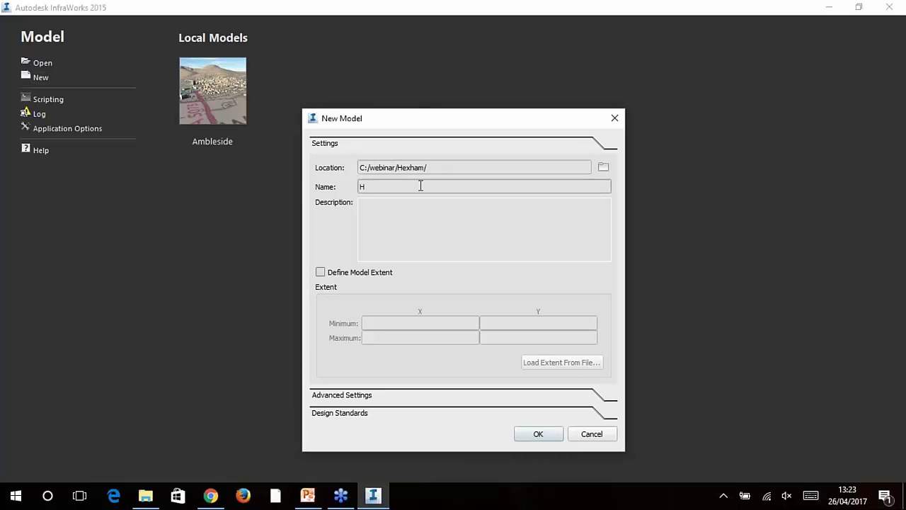
type("exham")
key("BackSpace")
key("BackSpace")
type("m")
Step: Set both the UCS and database coordinate systems to BritishNatGrid in the advanced settings and create the new model
left_click(504, 396)
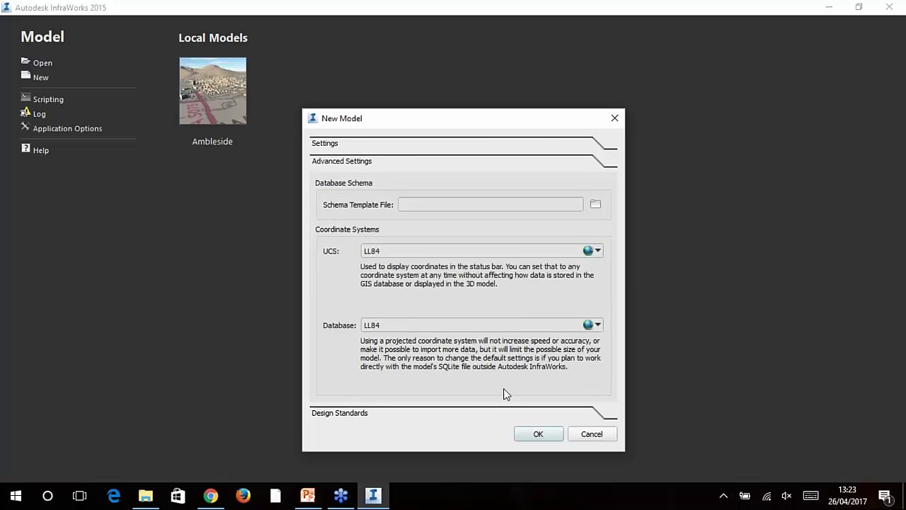
left_click(599, 252)
left_click(621, 265)
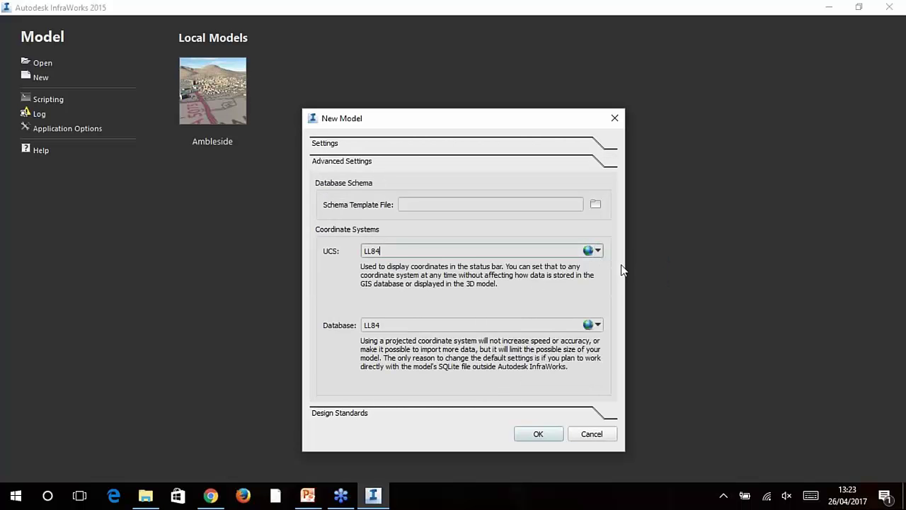
left_click(598, 325)
left_click(606, 339)
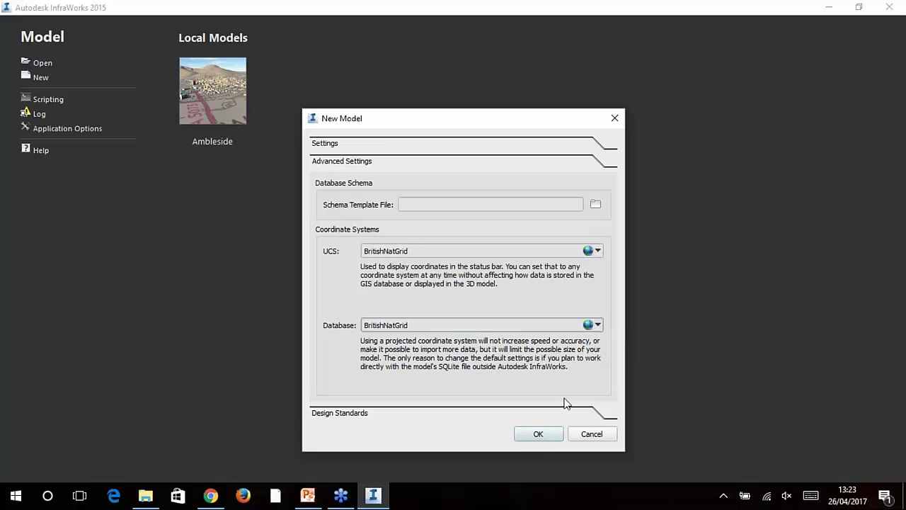
left_click(542, 434)
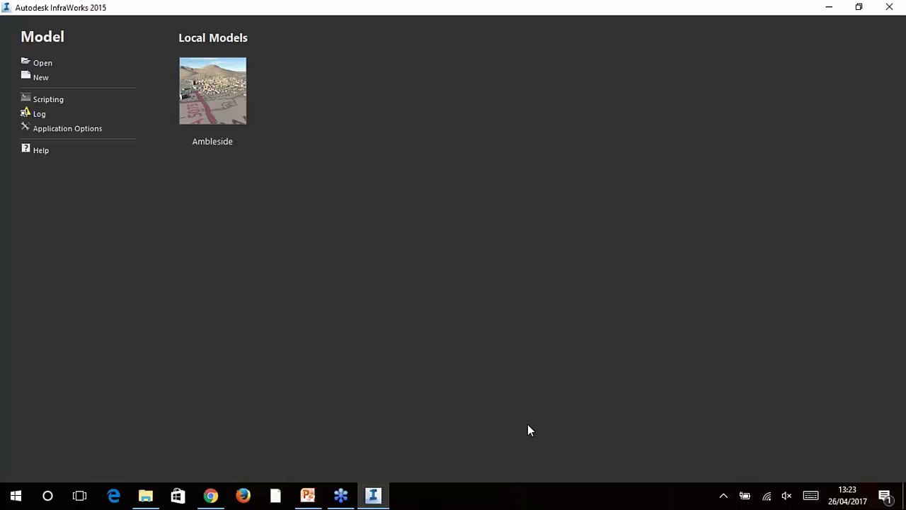
Step: Add NY96SW.asc from Hexham's terrain-5-dtm folder to the model and import it as Terrain in the BritishNatGrid coordinate system
left_click(145, 495)
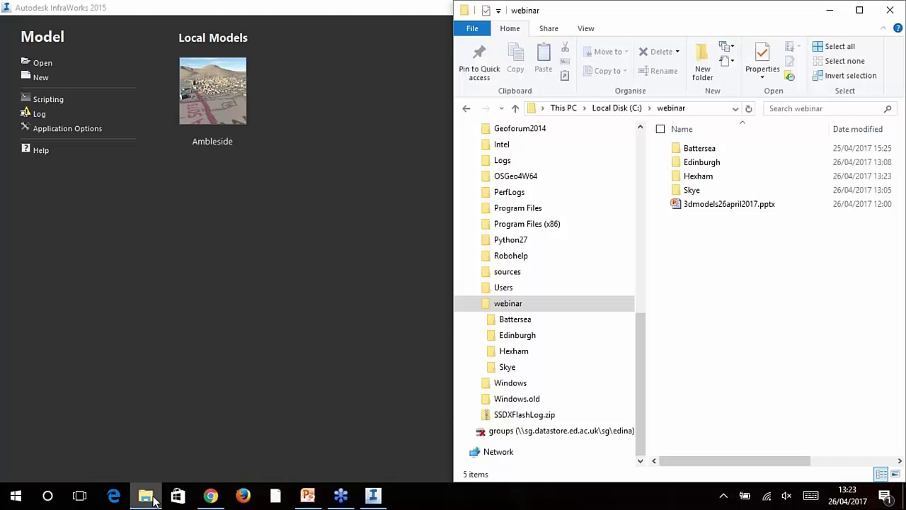
double_click(698, 176)
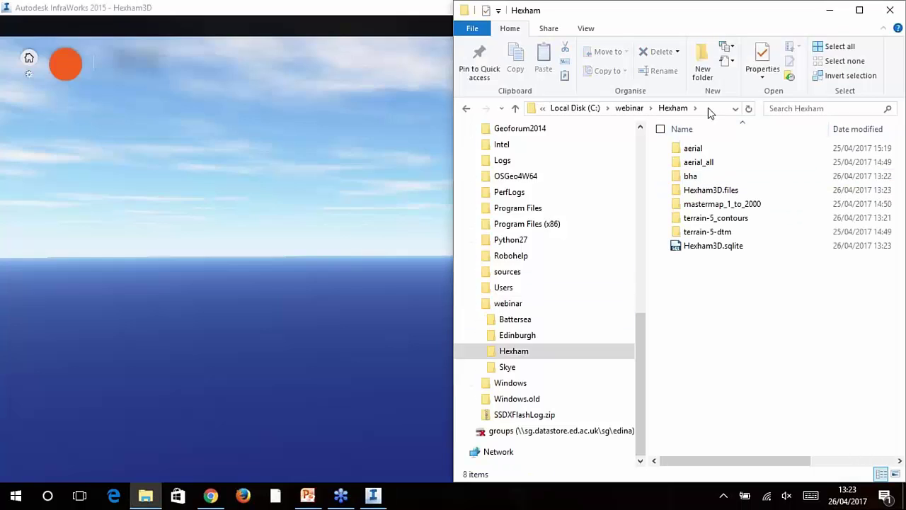
left_click(710, 110)
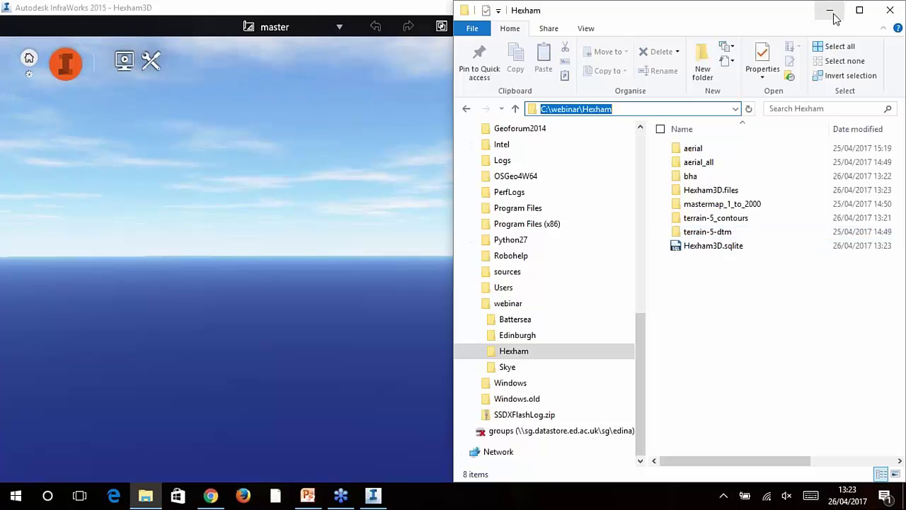
double_click(711, 233)
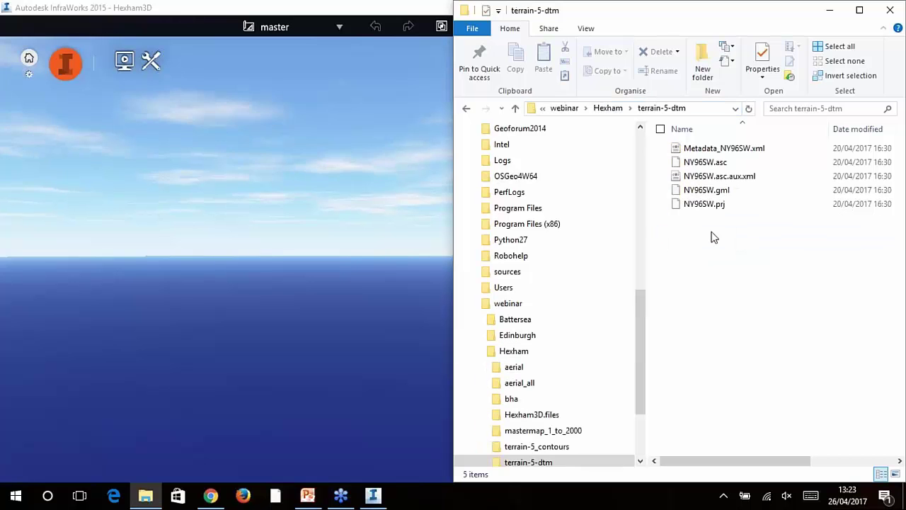
left_click(694, 165)
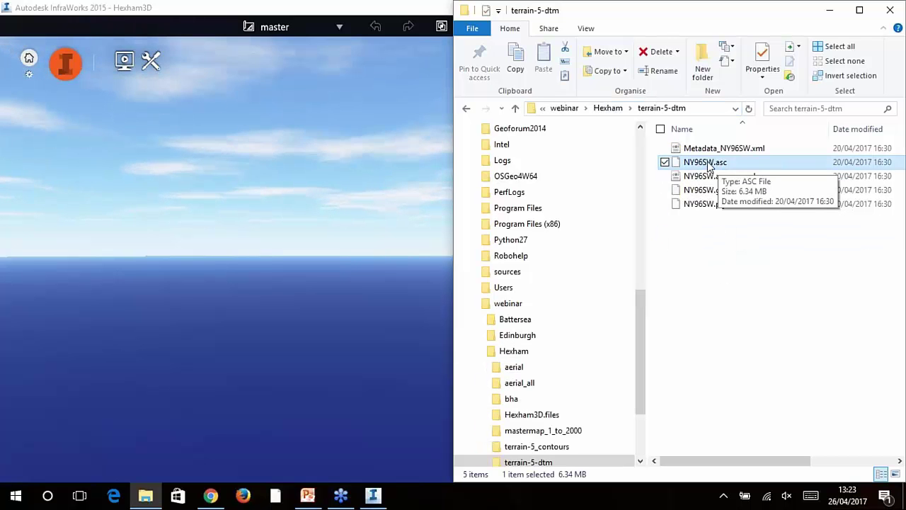
left_click_drag(708, 165, 316, 261)
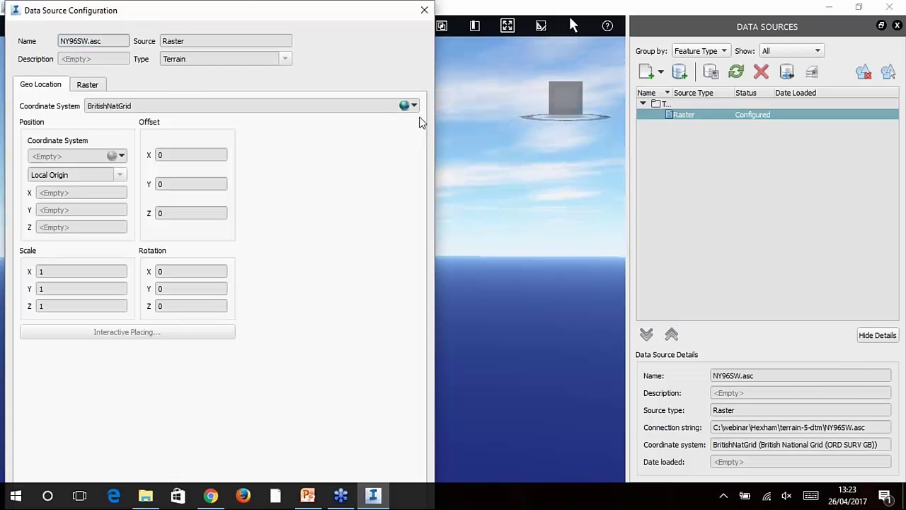
mouse_move(248, 12)
left_mouse_down()
mouse_move(251, 42)
mouse_move(252, 19)
left_mouse_up()
left_click(298, 472)
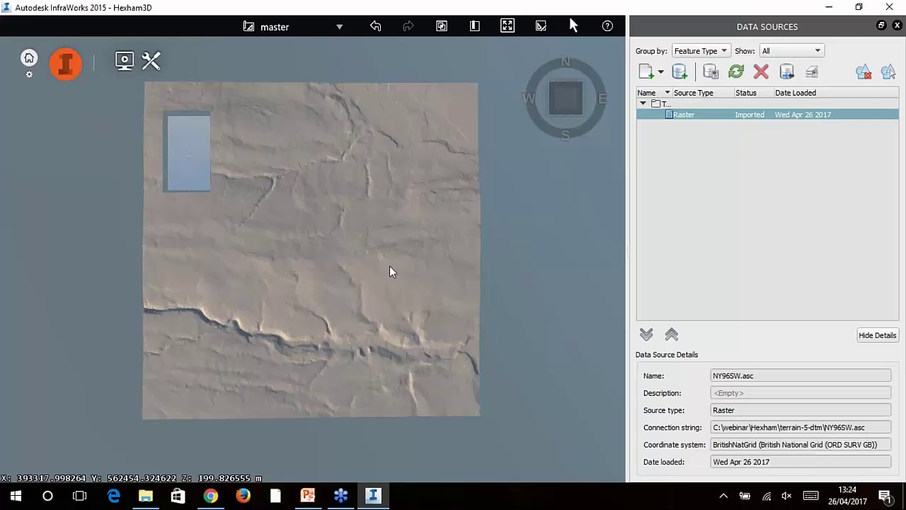
Step: Add BHA_ny96sw.dwg from Hexham's bha folder as a data source, check its file size, and minimize File Explorer
key("alt+Tab")
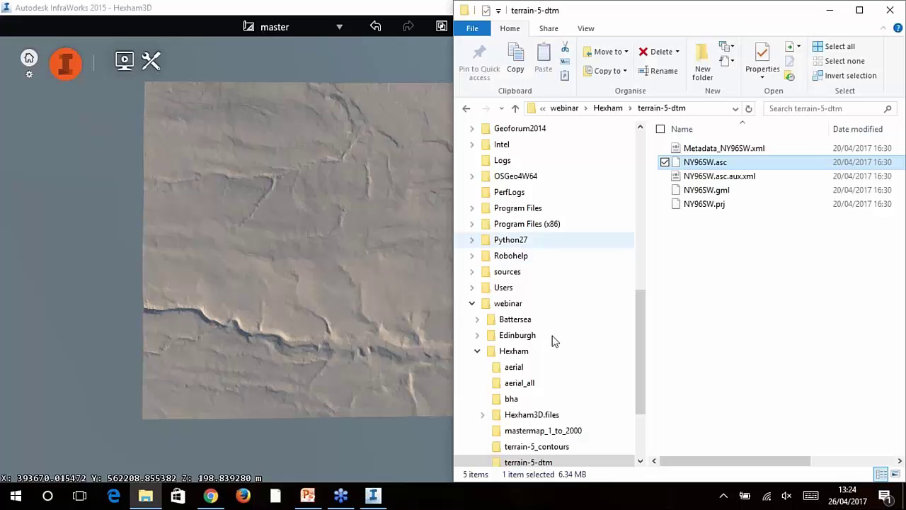
scroll(567, 410, "down", 1)
scroll(569, 416, "down", 1)
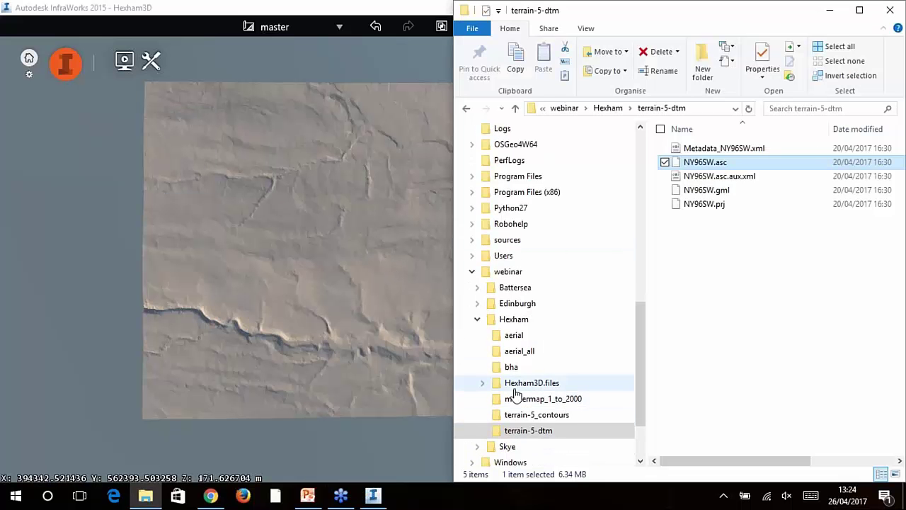
left_click(514, 368)
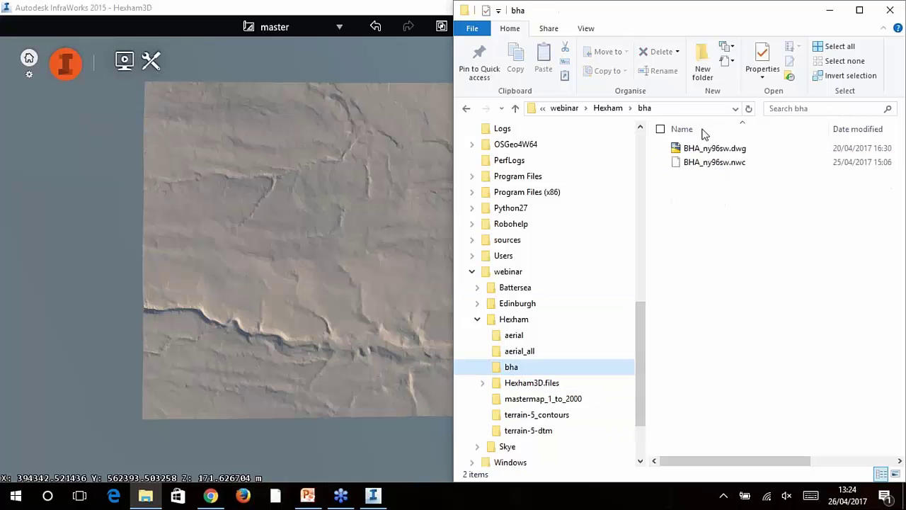
left_click(676, 150)
left_click_drag(679, 154, 333, 181)
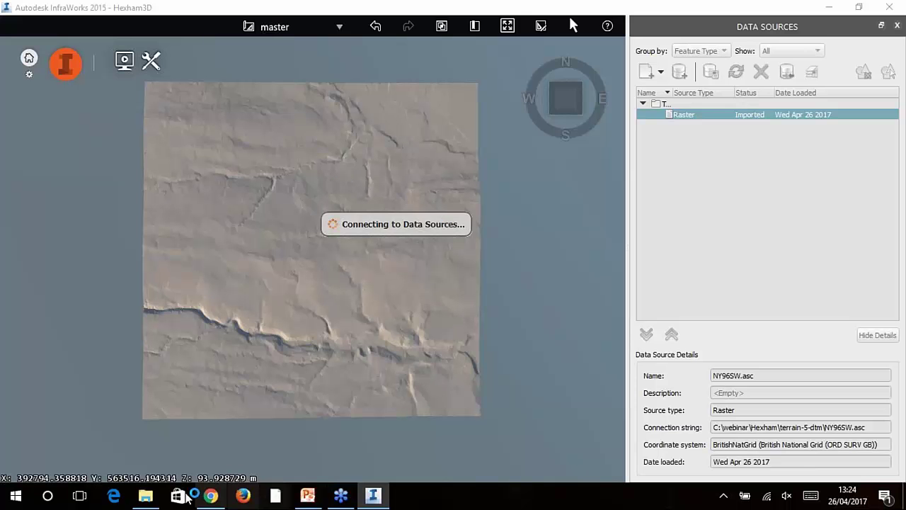
left_click(151, 500)
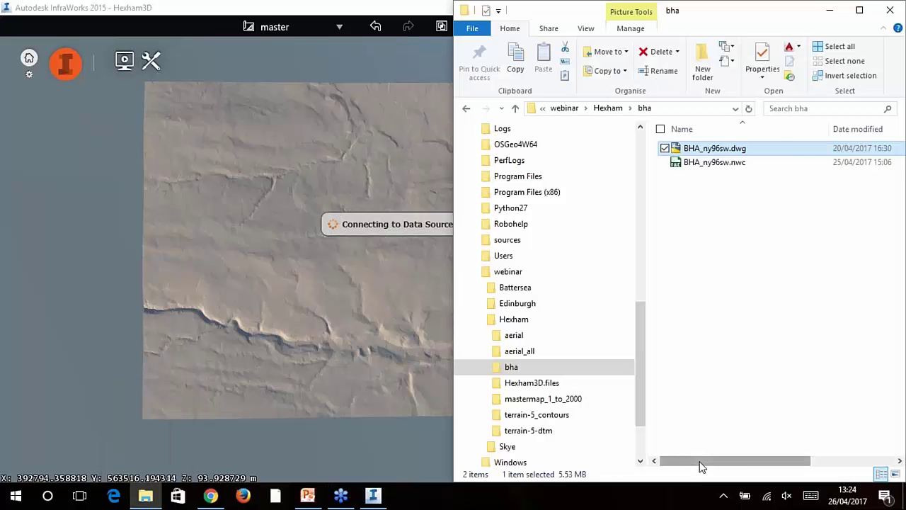
left_click_drag(701, 467, 822, 474)
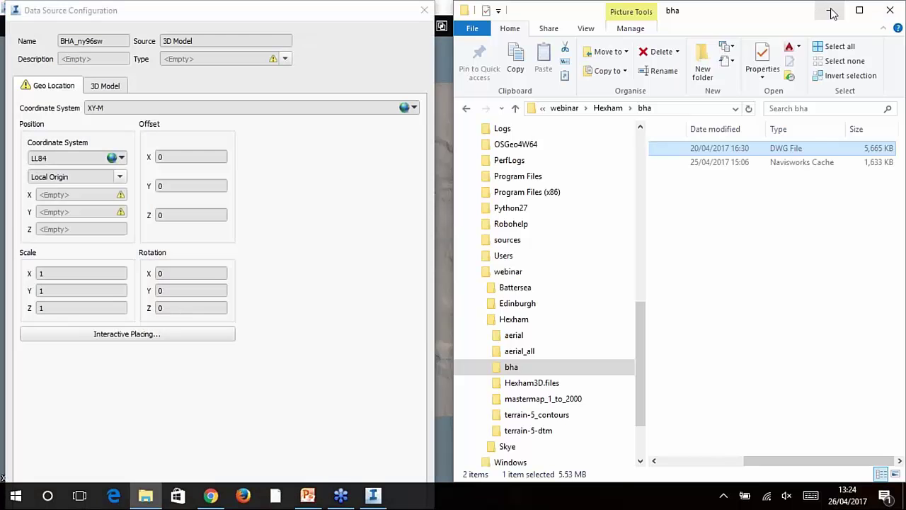
left_click(830, 10)
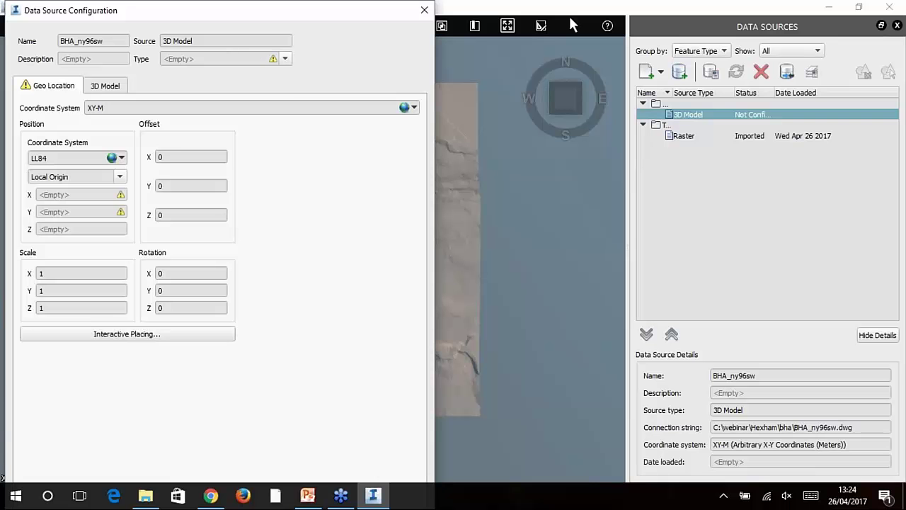
Step: Configure the BHA_ny96sw 3D model as Buildings in the BritishNatGrid coordinate system and refresh it into the model
left_click(286, 59)
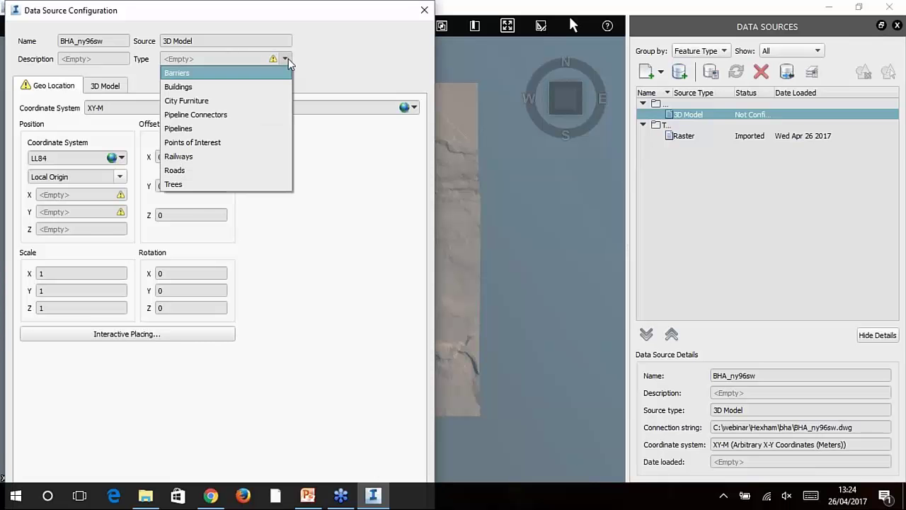
left_click(196, 87)
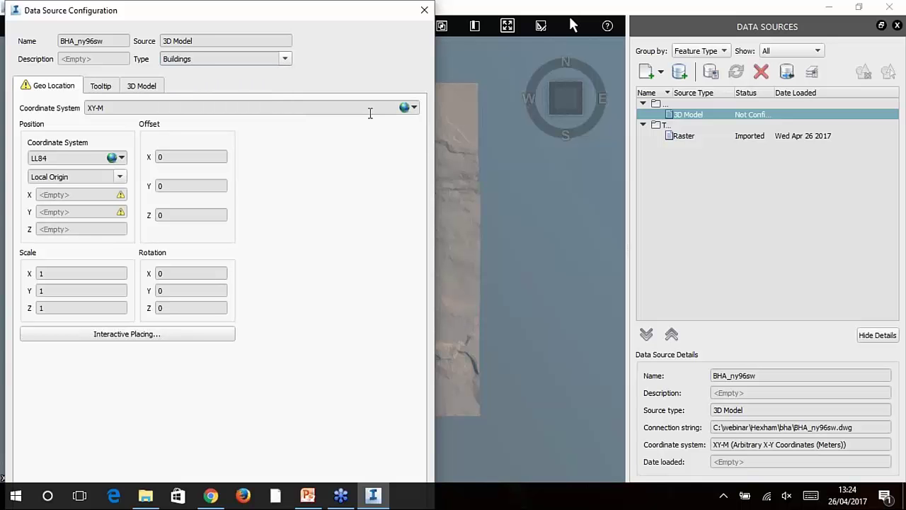
left_click(413, 107)
left_click(426, 119)
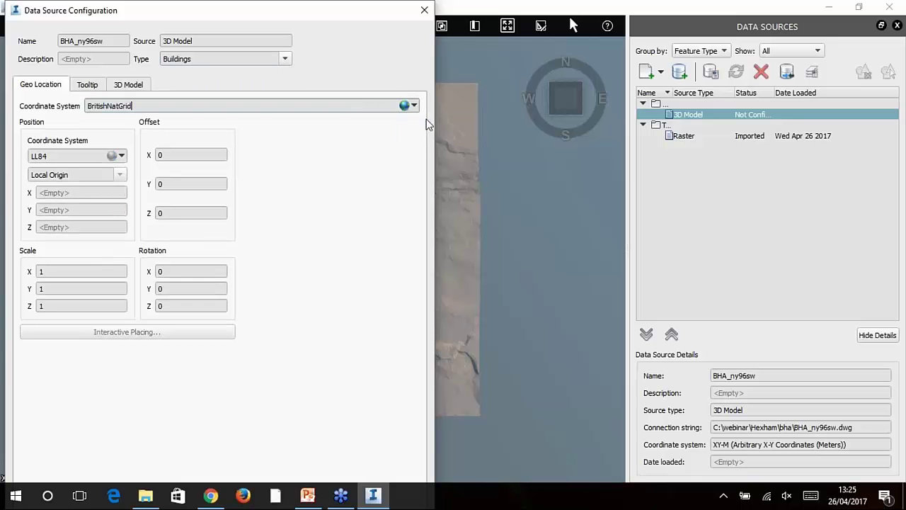
left_click_drag(345, 6, 354, 24)
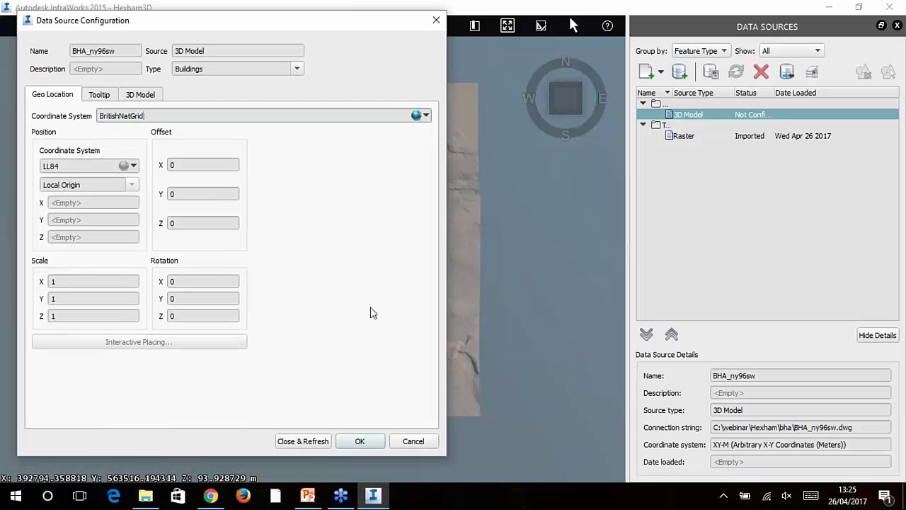
left_click(303, 441)
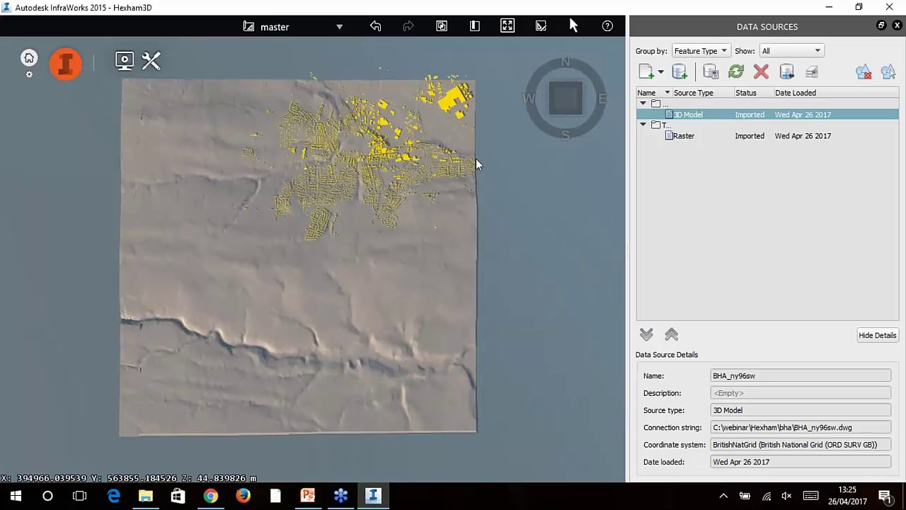
Step: Examine how the imported Hexham buildings sit on the terrain, from above and in a close oblique view
scroll(475, 158, "up", 2)
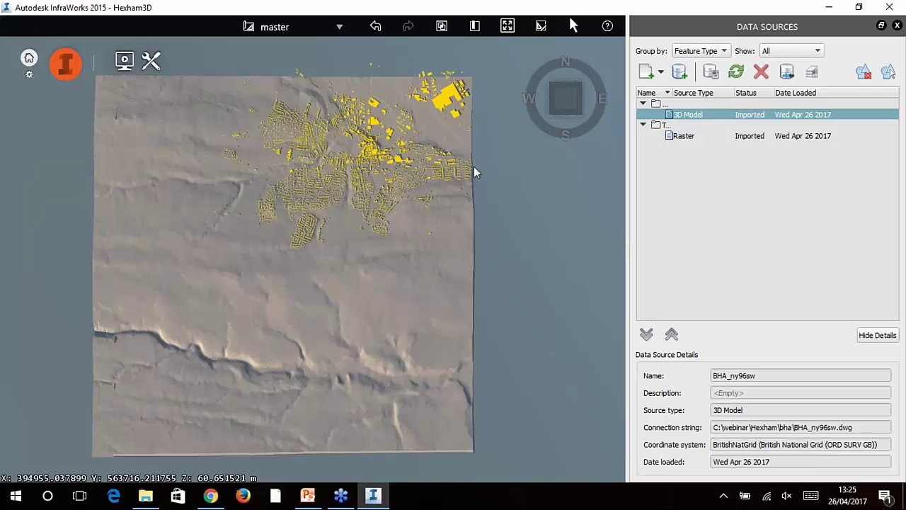
scroll(474, 167, "up", 1)
scroll(473, 172, "up", 3)
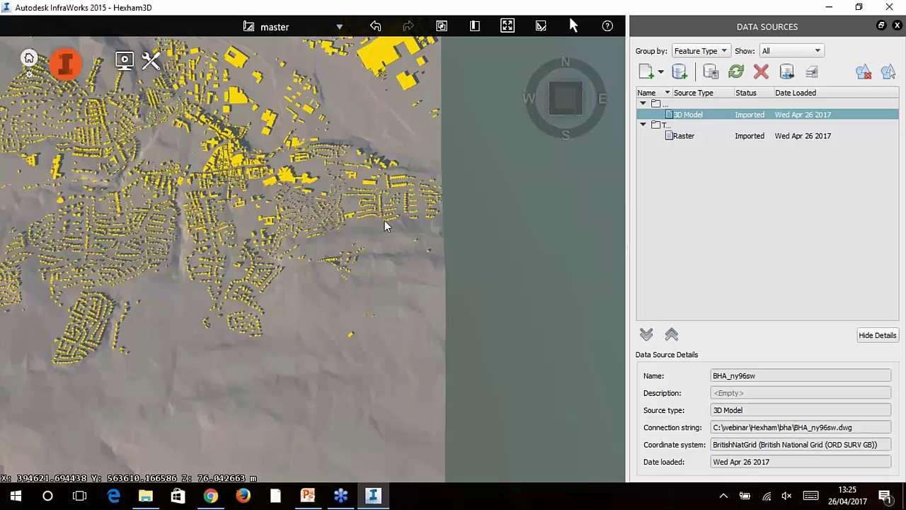
left_click_drag(415, 177, 374, 264)
middle_click_drag(374, 264, 141, 221)
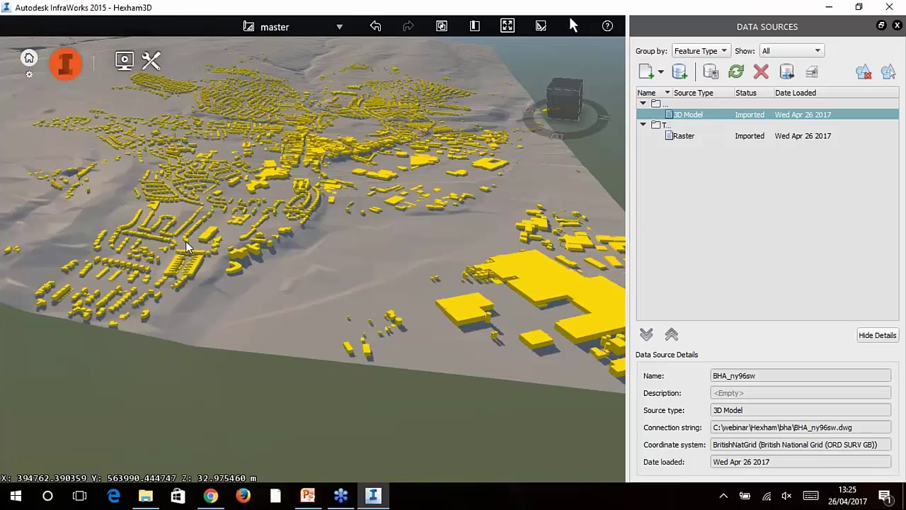
scroll(248, 281, "up", 5)
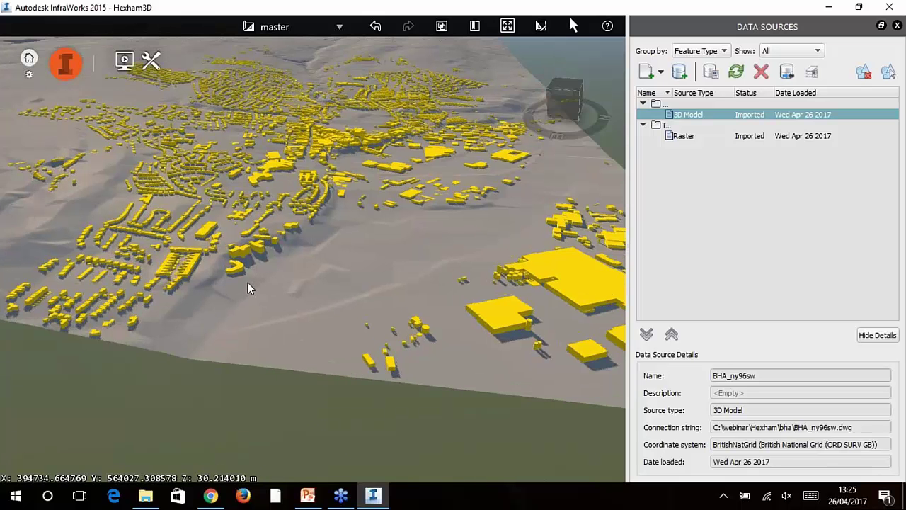
scroll(210, 291, "up", 2)
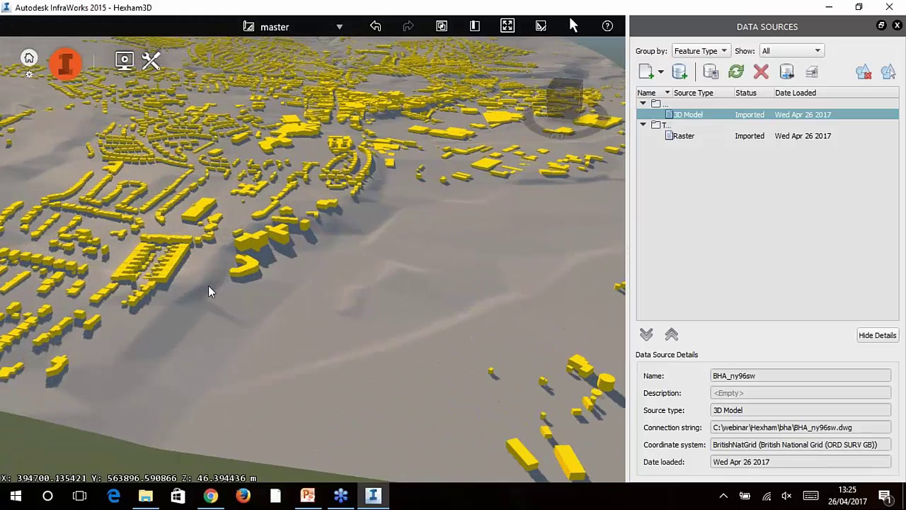
scroll(233, 283, "up", 1)
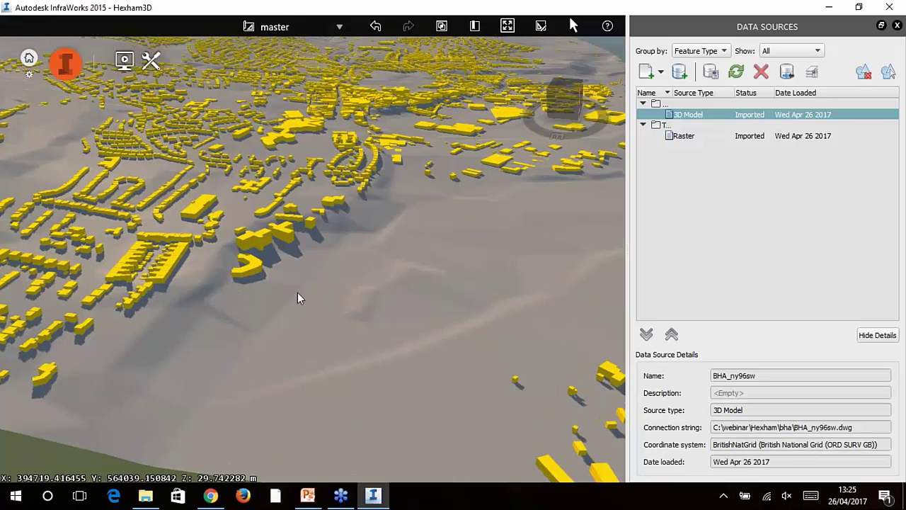
Step: Add all the MasterMap raster tiles from ny9060.tif to ny9464.tif in the mastermap_1_to_2000 folder as one data source
left_click(145, 498)
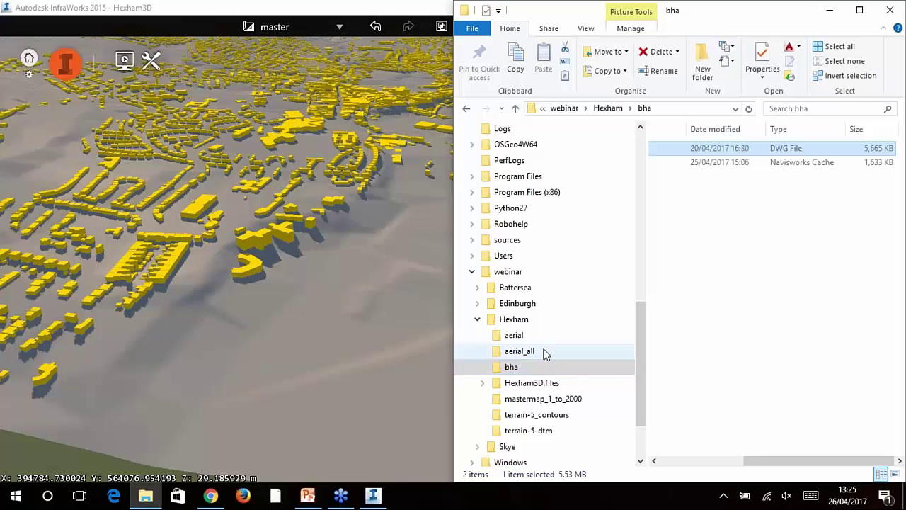
left_click(542, 400)
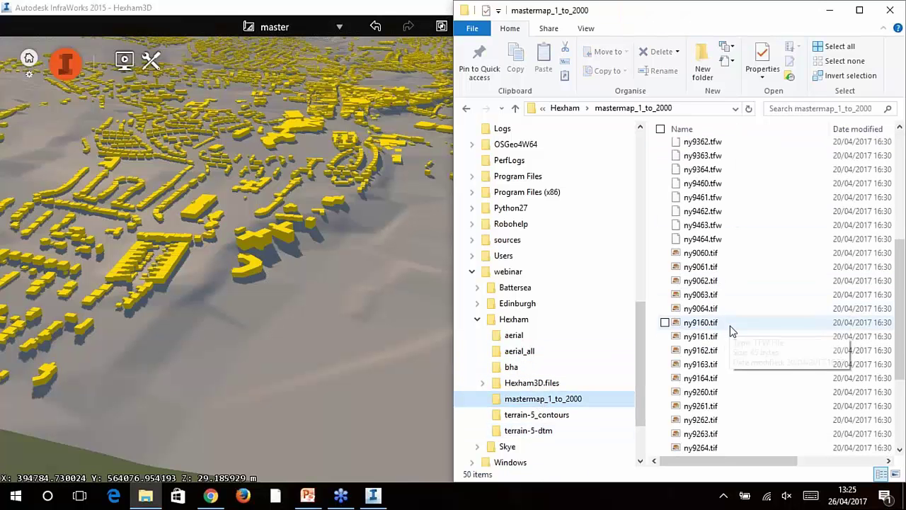
scroll(729, 297, "down", 7)
left_click(694, 202)
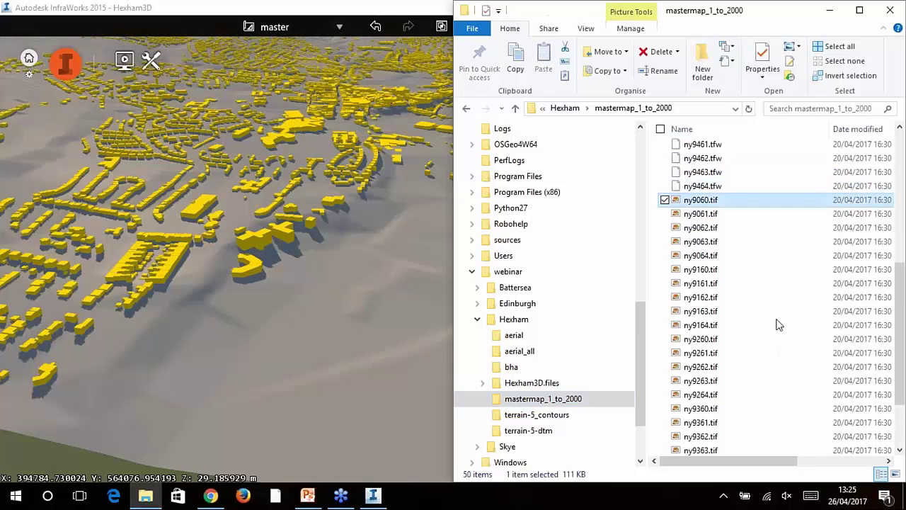
scroll(743, 347, "down", 2)
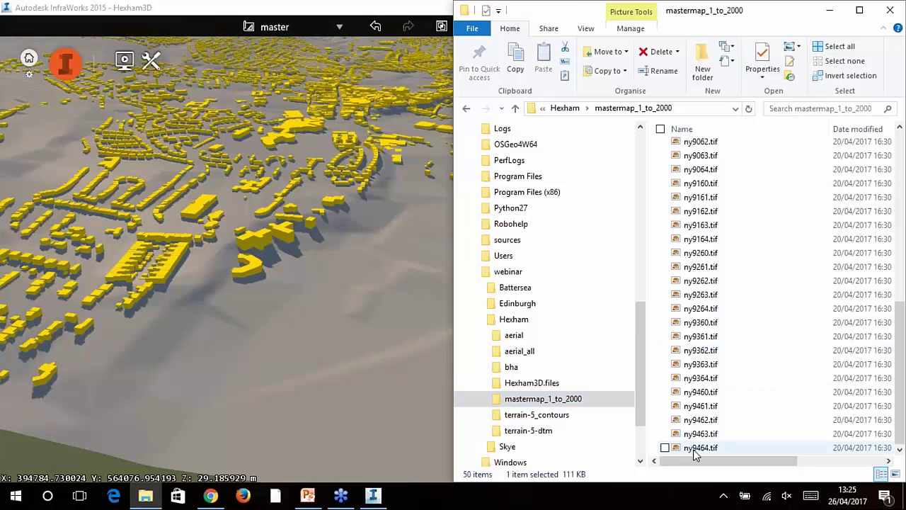
left_click(700, 449, "shift")
left_click_drag(705, 381, 390, 369)
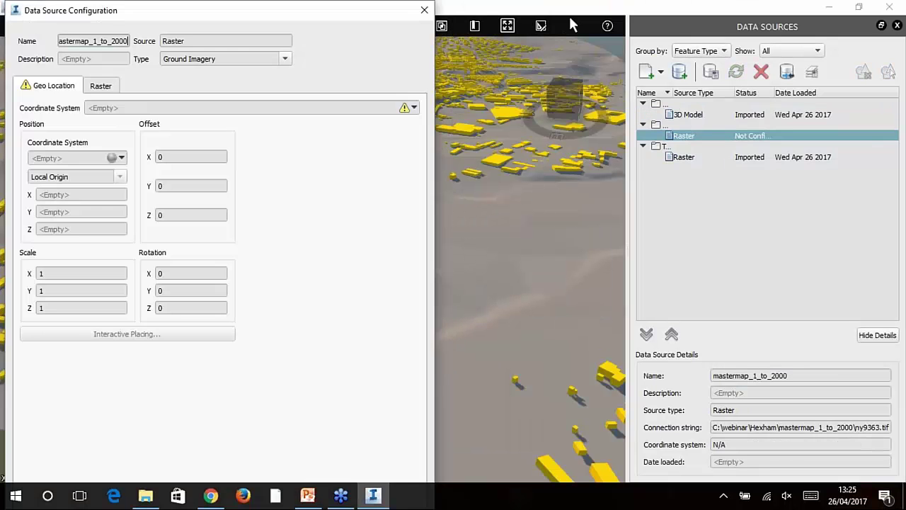
Step: Configure the mastermap_1_to_2000 raster as Ground Imagery in BritishNatGrid with a gamma correction of 2 and refresh it into the model
left_click(285, 59)
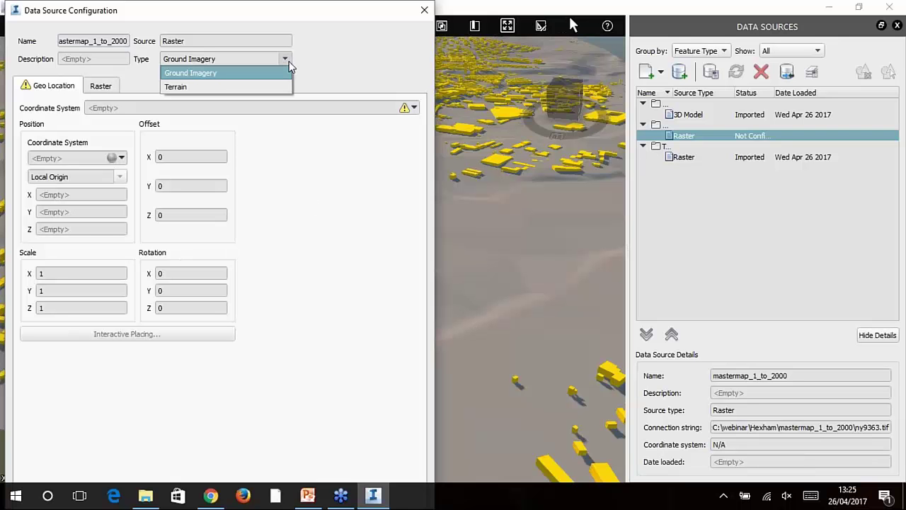
left_click(254, 76)
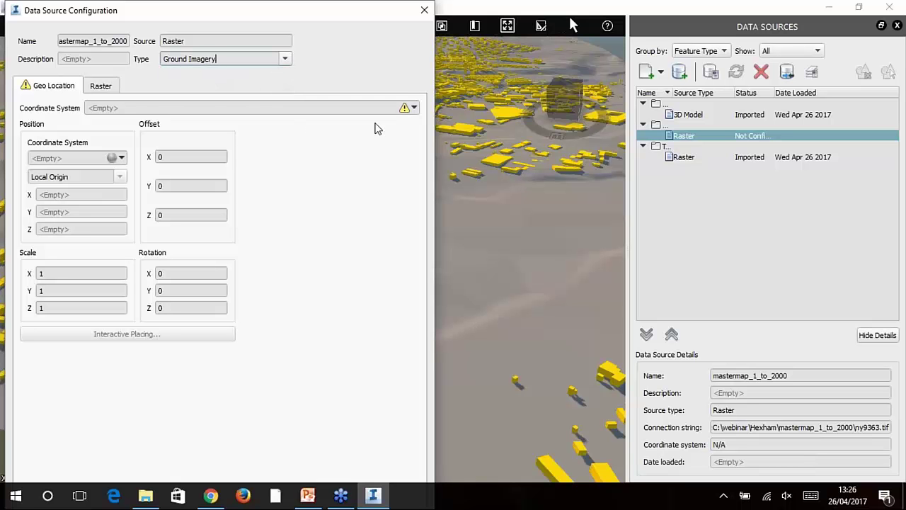
left_click(416, 109)
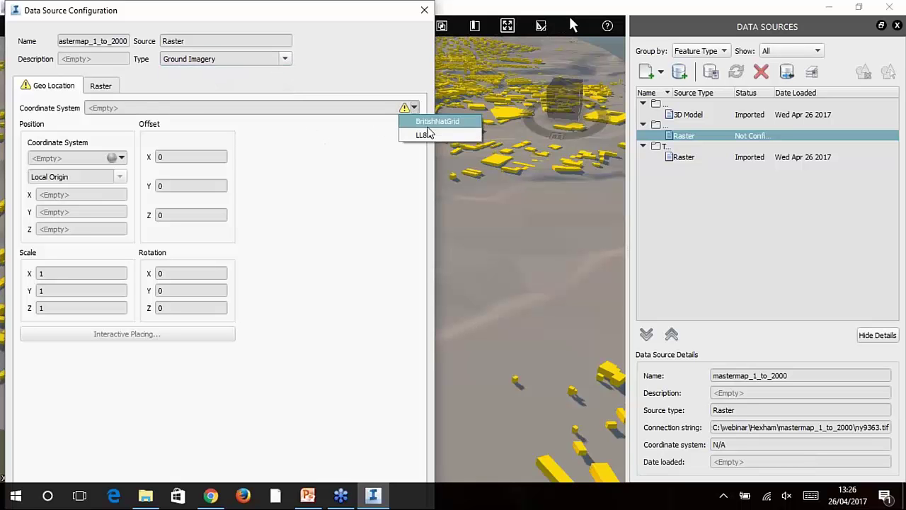
left_click(430, 122)
mouse_move(368, 5)
left_mouse_down()
mouse_move(371, 59)
mouse_move(376, 11)
left_mouse_up()
left_click(95, 92)
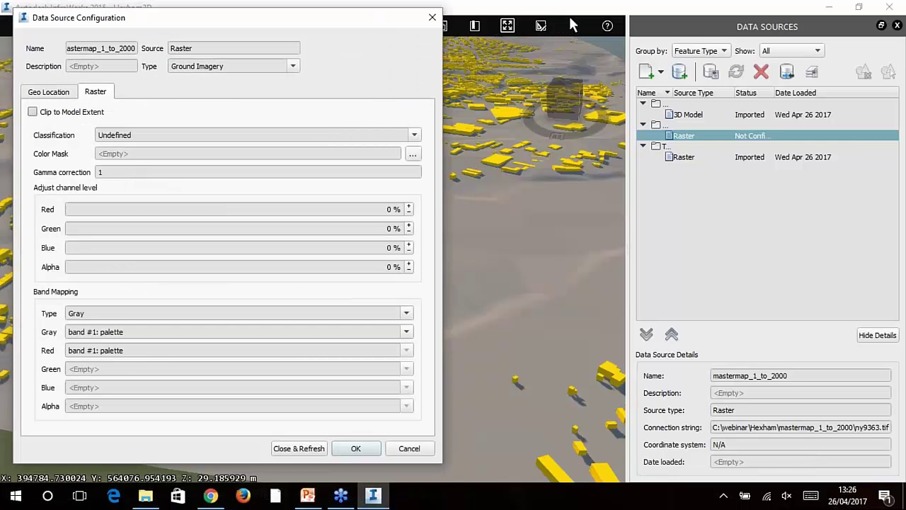
left_click(118, 175)
type("2")
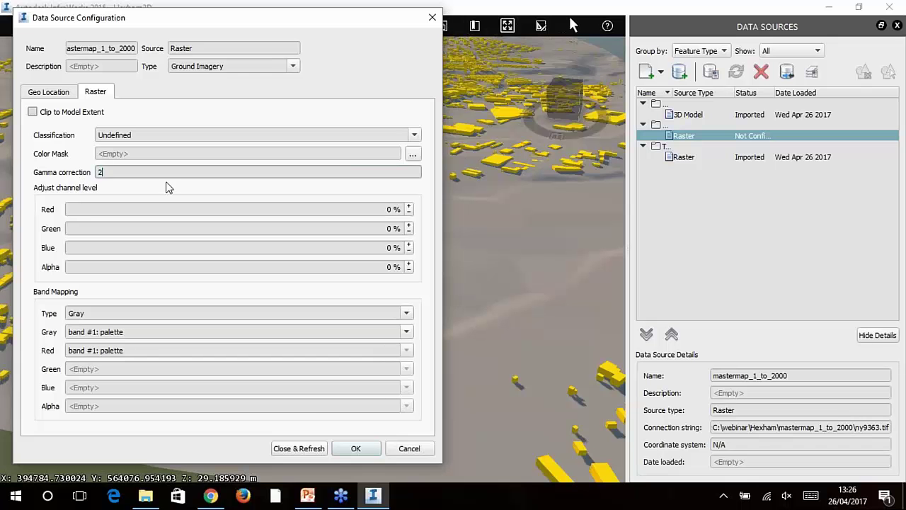
left_click(299, 449)
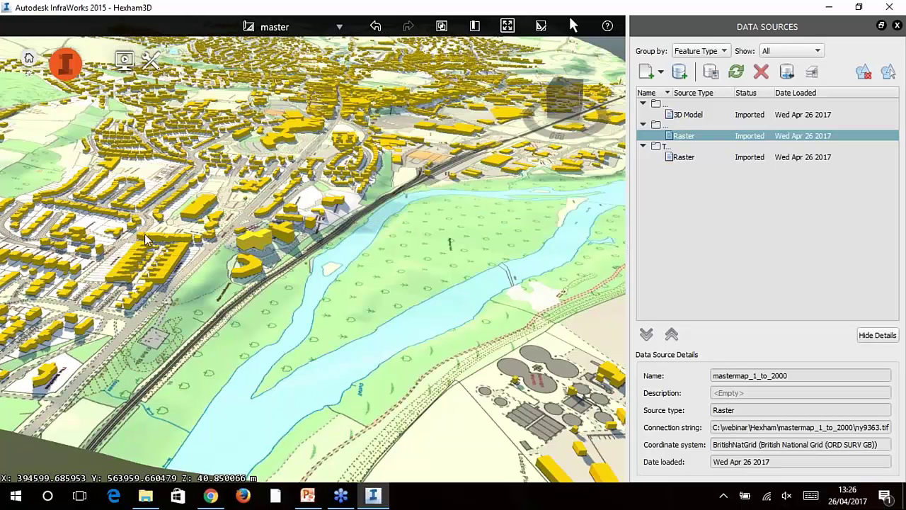
Step: Inspect the MasterMap imagery around the riverside buildings and remove the mastermap_1_to_2000 data source together with its features
scroll(188, 272, "up", 3)
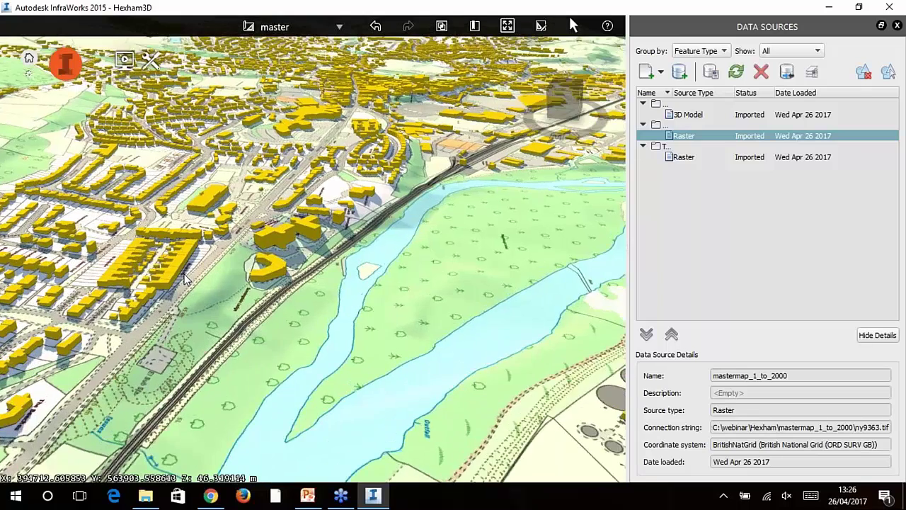
scroll(185, 278, "up", 5)
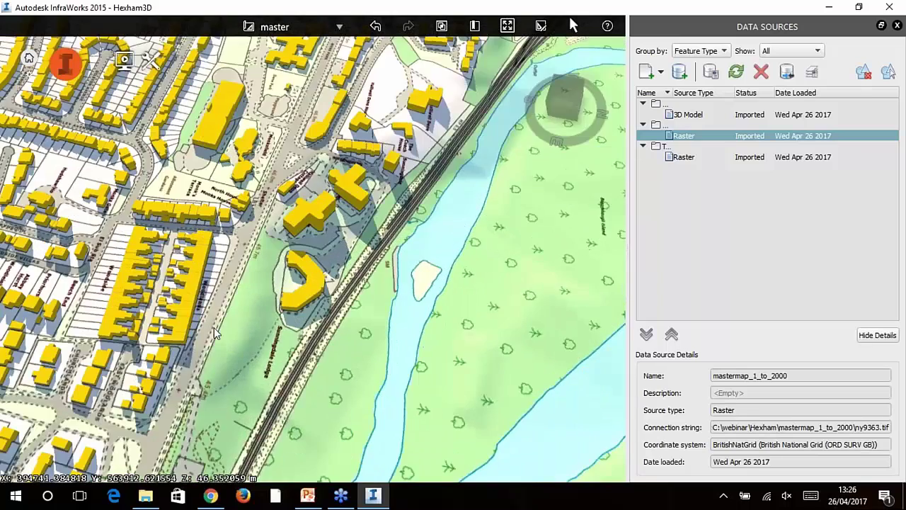
scroll(200, 362, "up", 2)
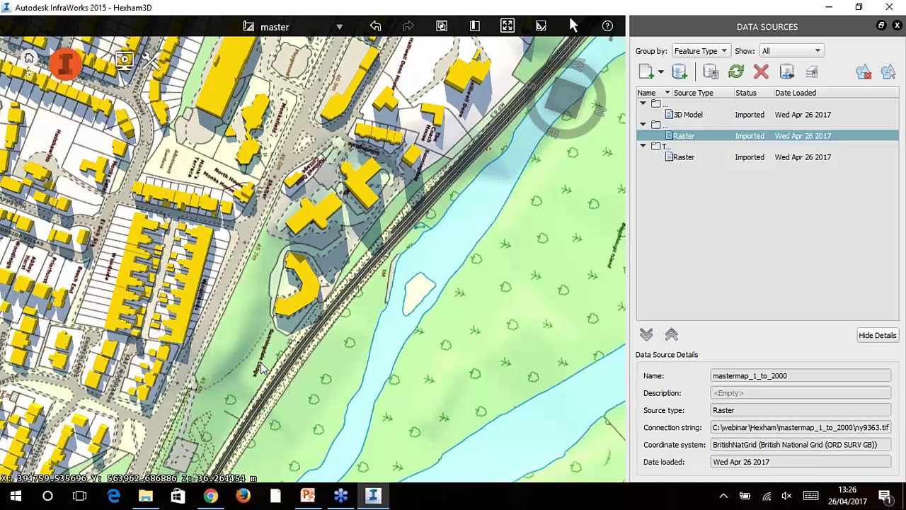
scroll(261, 363, "up", 1)
middle_click_drag(261, 363, 245, 251)
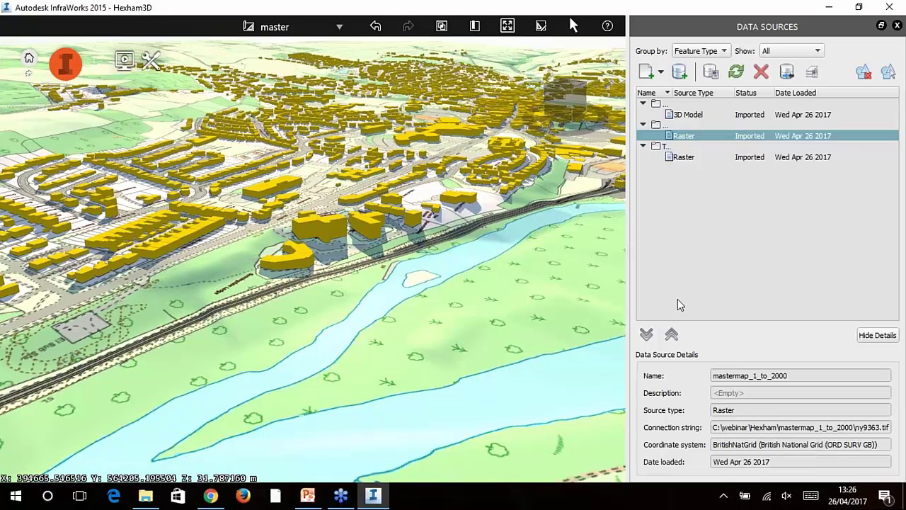
right_click(691, 139)
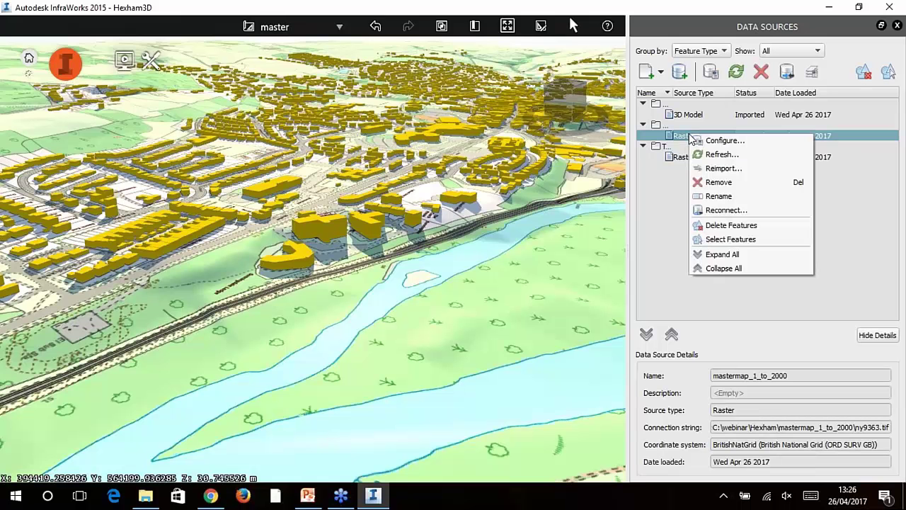
left_click(718, 184)
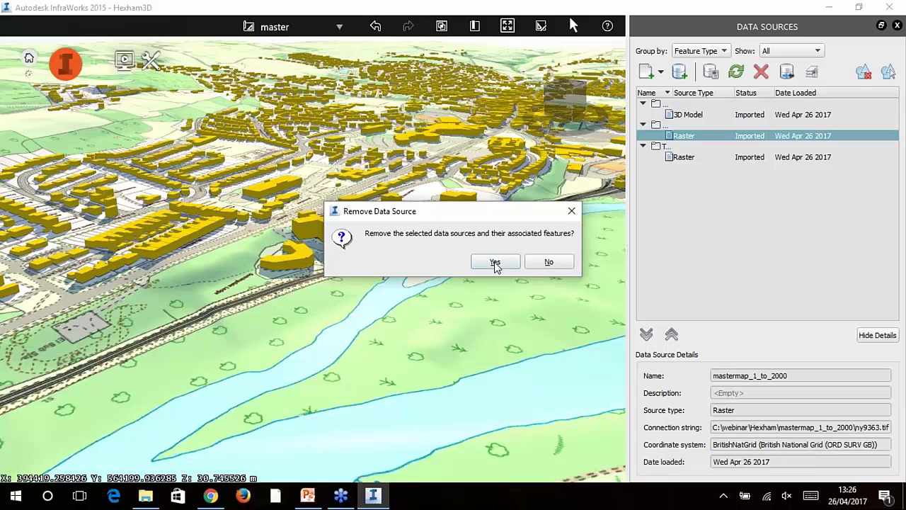
left_click(495, 263)
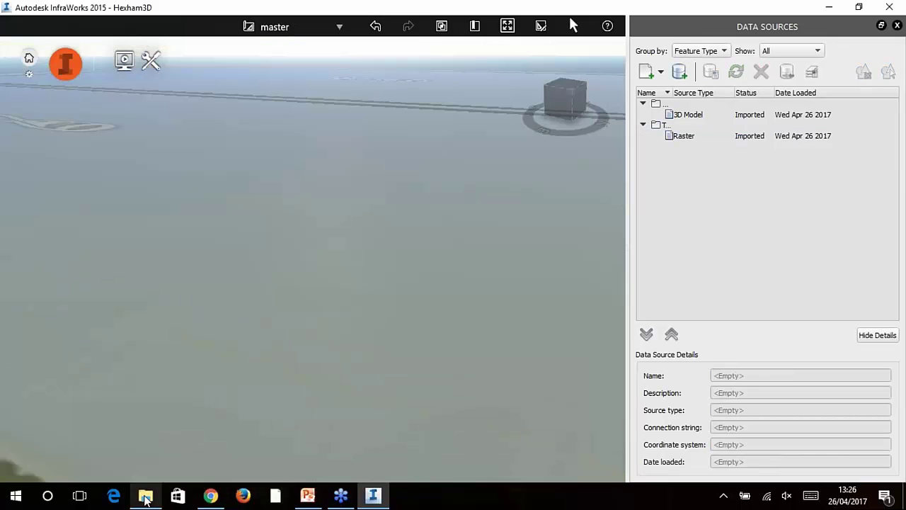
Step: Add the nine aerial tiles from ny9262_rgb_250_02.jpg to ny9464_rgb_250_02.jpg in Hexham's aerial folder as one data source
left_click(145, 495)
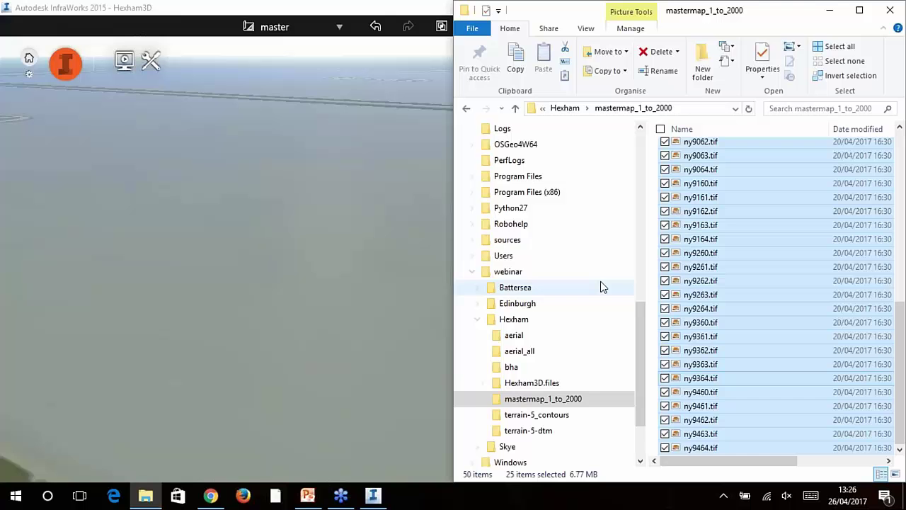
left_click(519, 337)
left_click(720, 278)
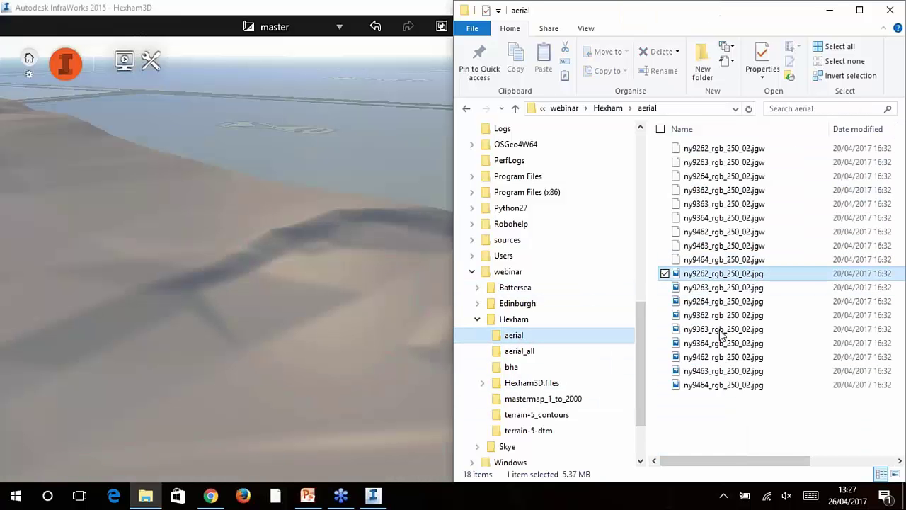
left_click(722, 382, "shift")
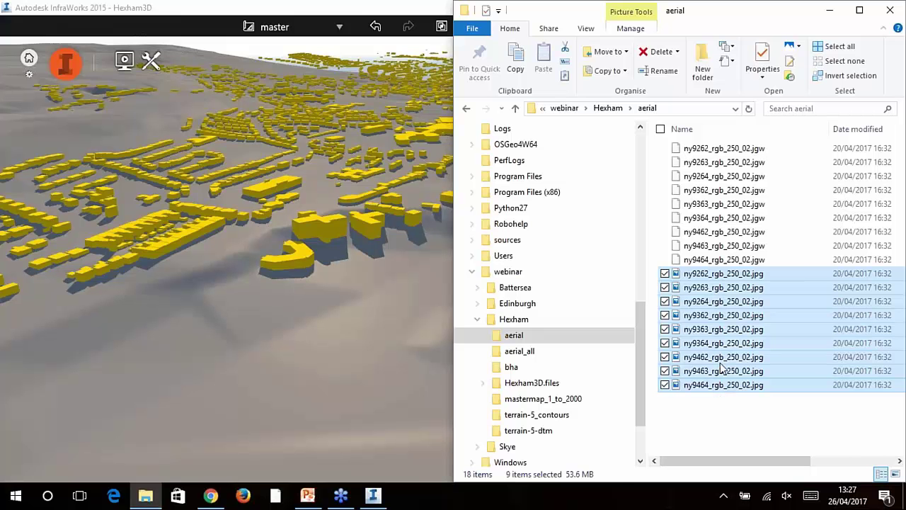
left_click_drag(726, 357, 311, 348)
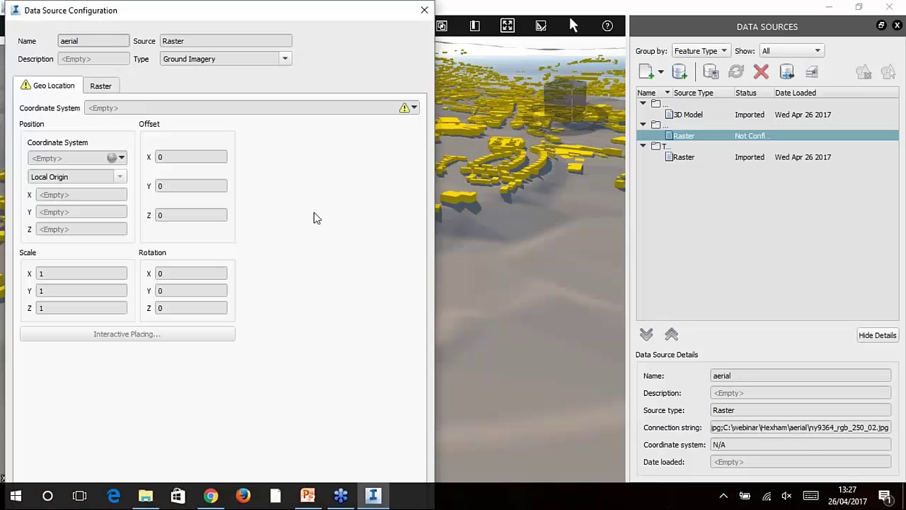
Step: Configure the aerial raster in the BritishNatGrid coordinate system and refresh it into the model
left_click(414, 108)
left_click(425, 128)
left_click_drag(352, 14, 365, 32)
left_click(306, 459)
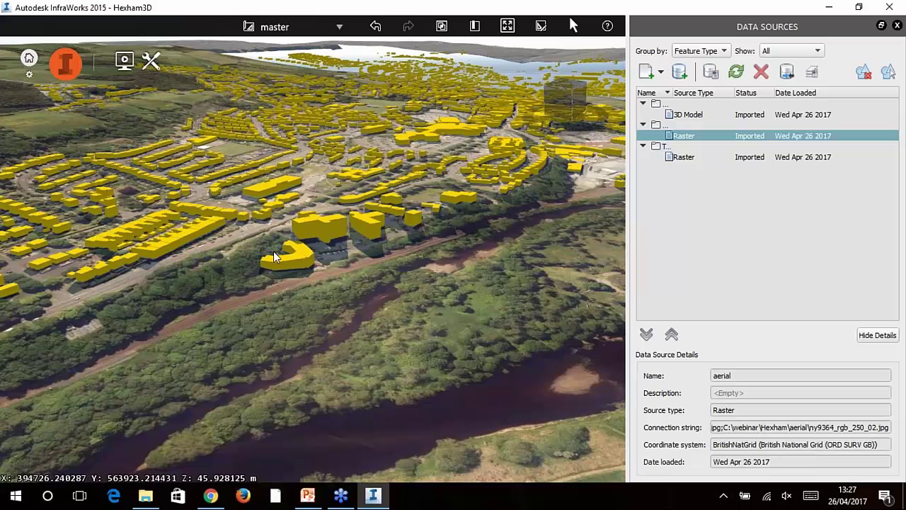
Step: Inspect the aerial imagery around the riverside buildings, then close InfraWorks and launch QGIS Desktop 2.18.7
scroll(273, 251, "up", 3)
scroll(252, 198, "down", 1)
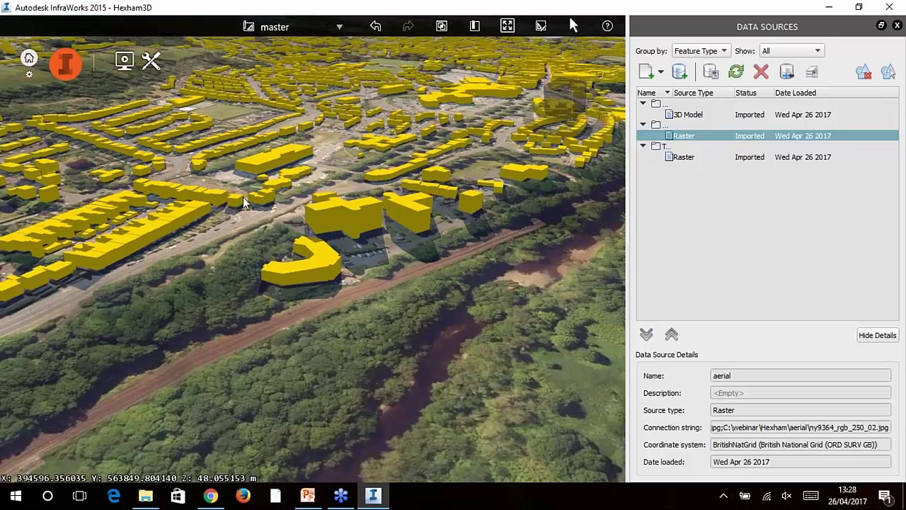
middle_click_drag(243, 197, 277, 183)
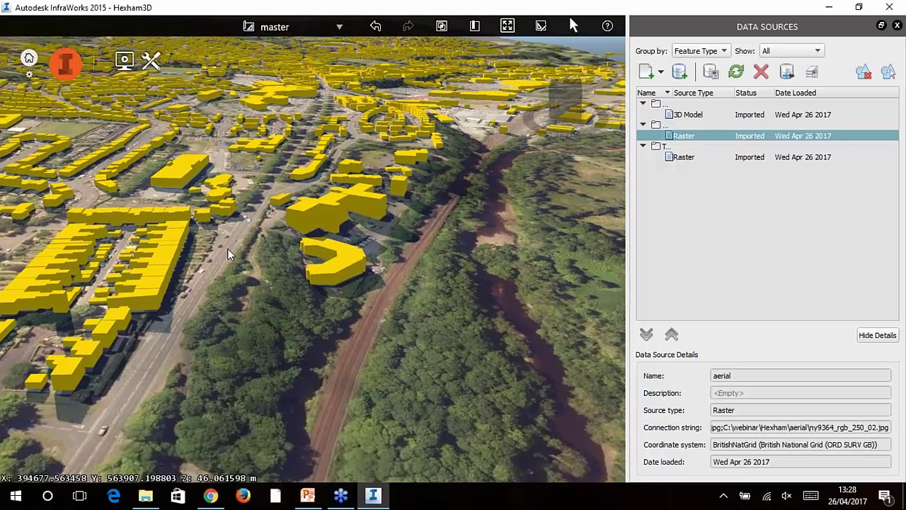
left_click_drag(220, 242, 315, 303)
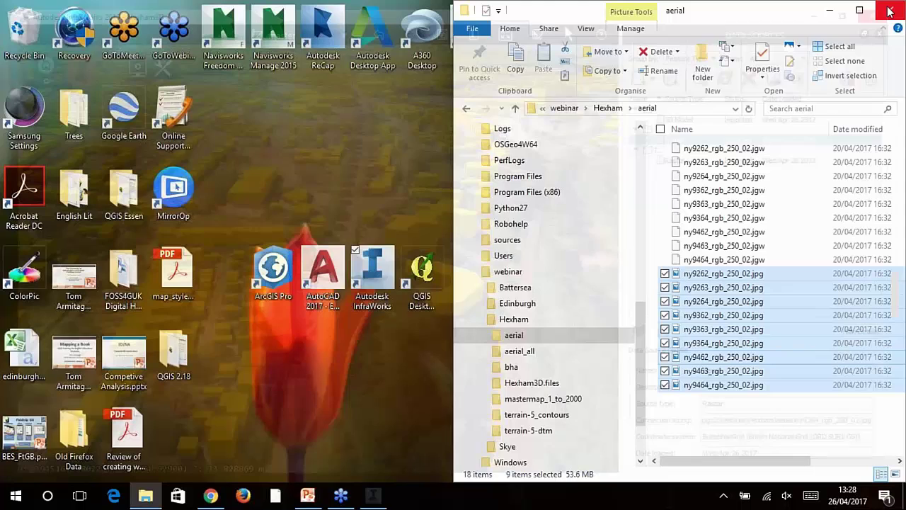
left_click(891, 7)
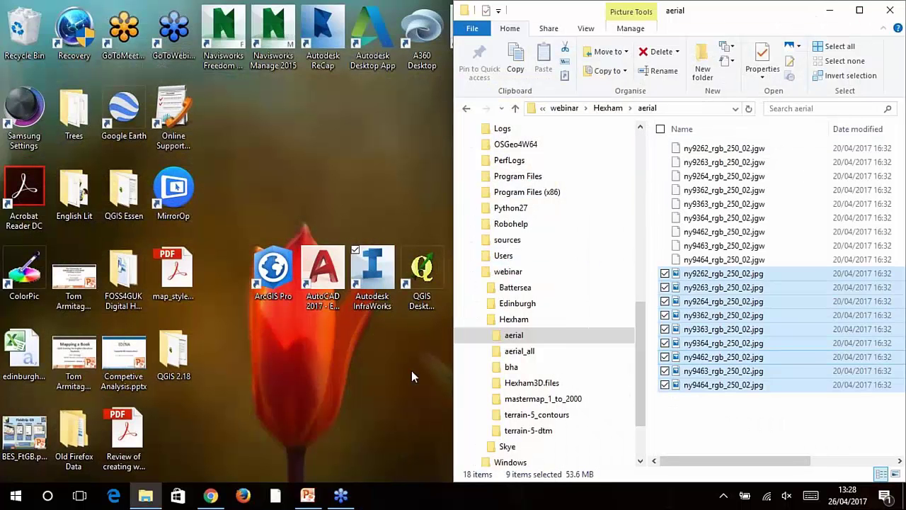
double_click(422, 273)
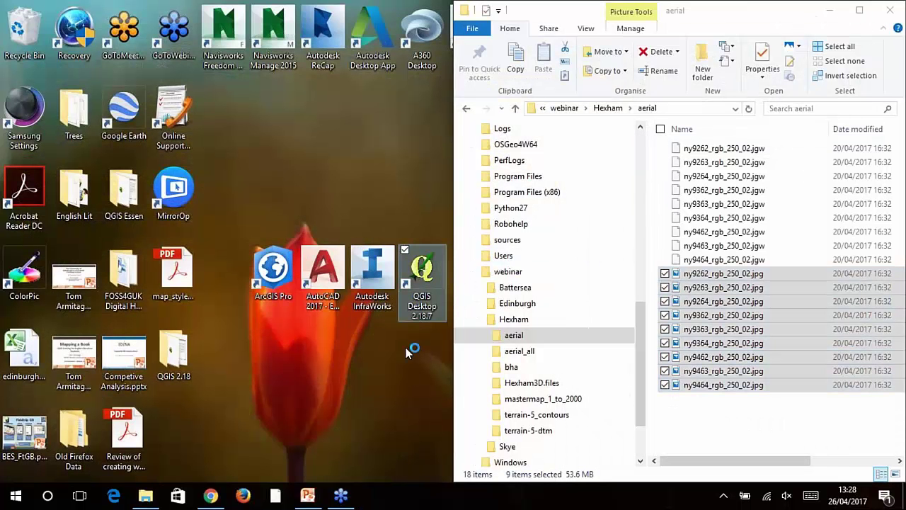
Step: Switch to the PowerPoint presentation and show the QGIS – Battersea Park data sources slide full screen
left_click(308, 497)
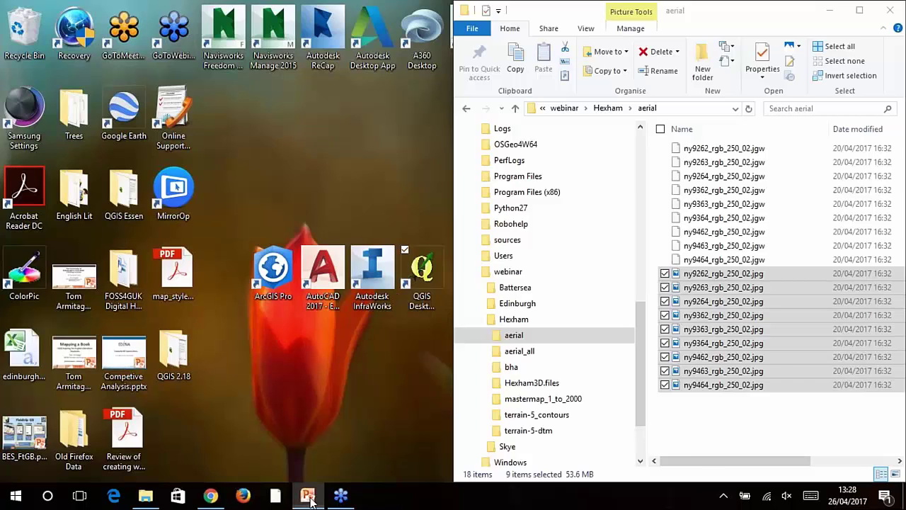
scroll(81, 425, "down", 2)
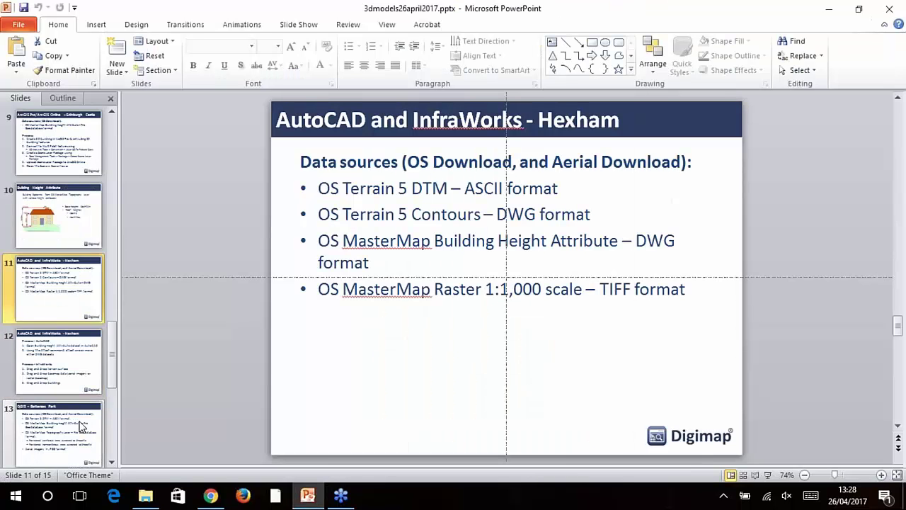
scroll(82, 425, "down", 1)
left_click(67, 362)
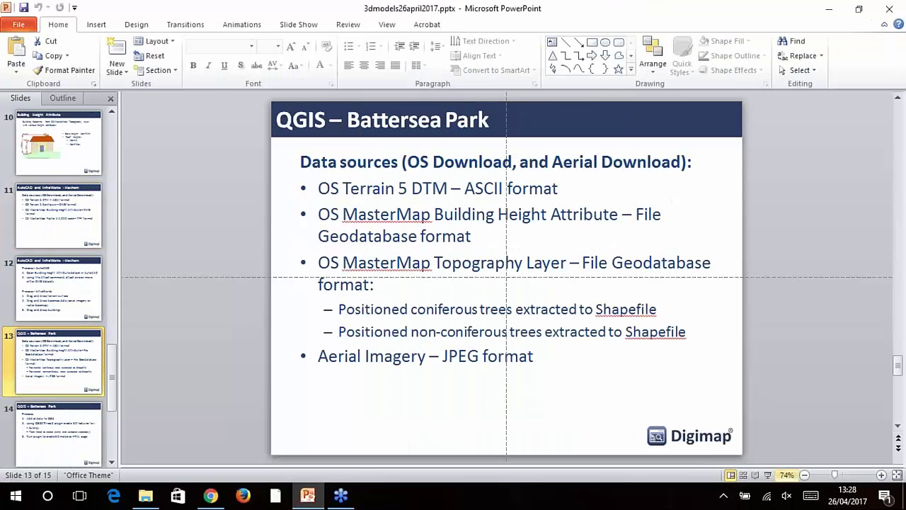
left_click(769, 474)
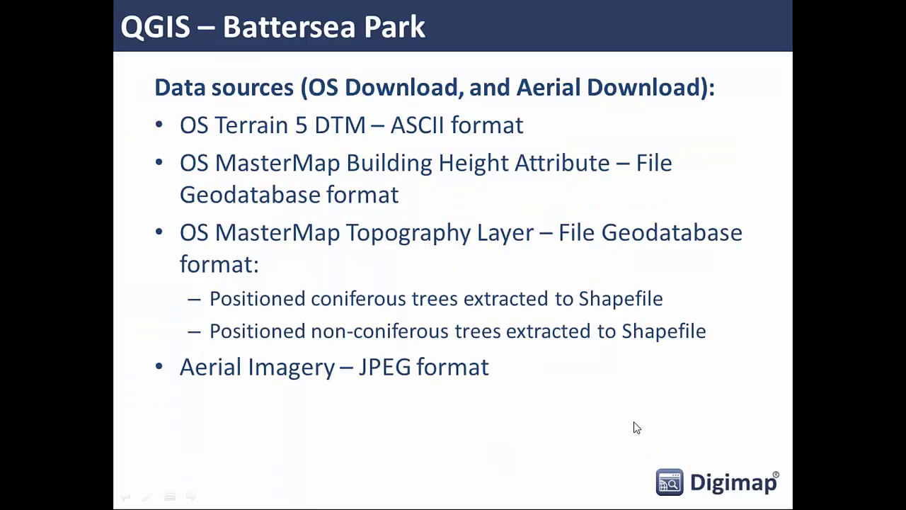
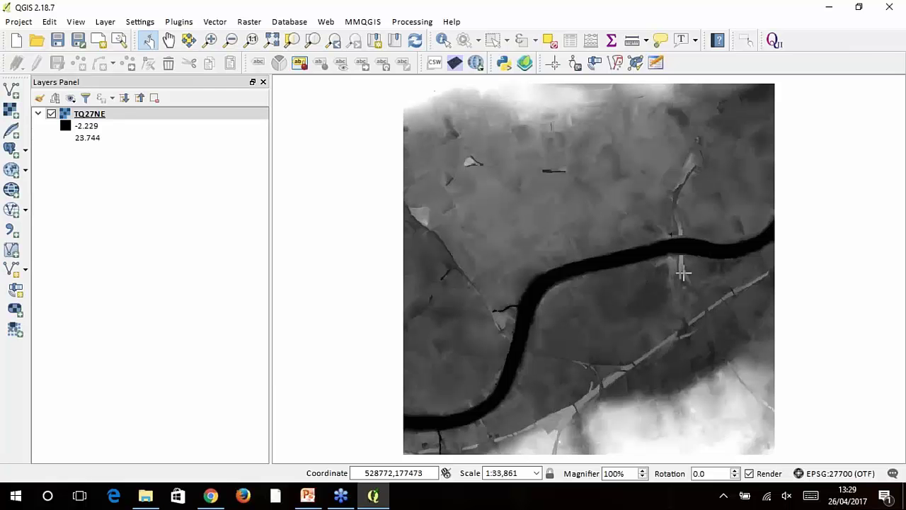
Step: Add the Battersea aerial images tq2776_I2_250_04.jpg to tq2978_I2_250_04.jpg from the Aerial folder as raster layers in QGIS
left_click(11, 110)
left_click(117, 46)
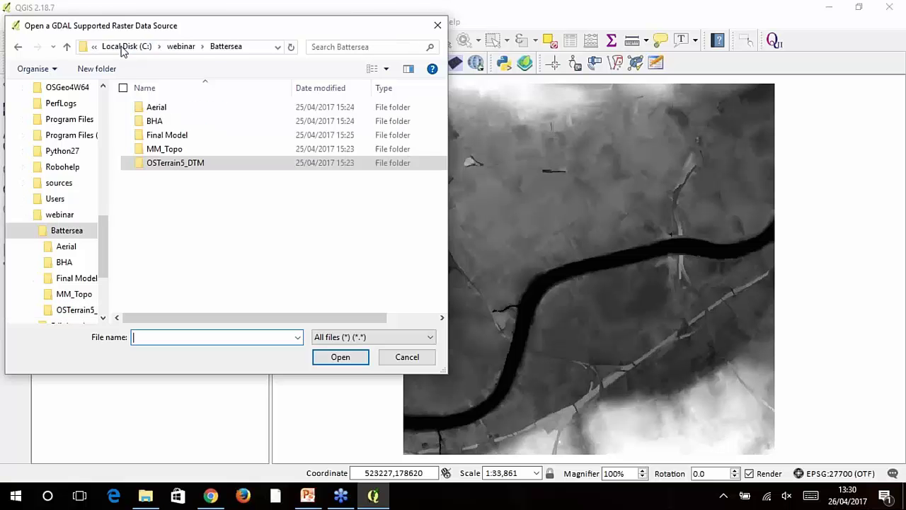
double_click(160, 108)
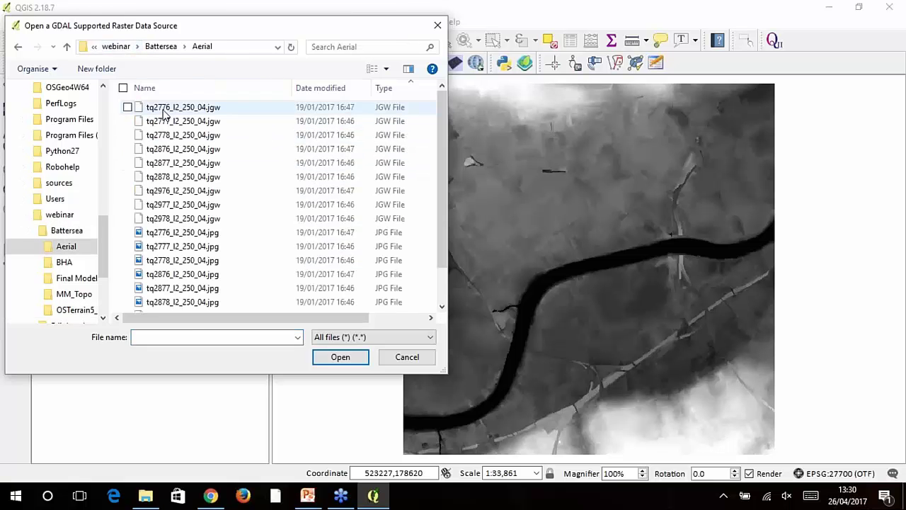
left_click(190, 237)
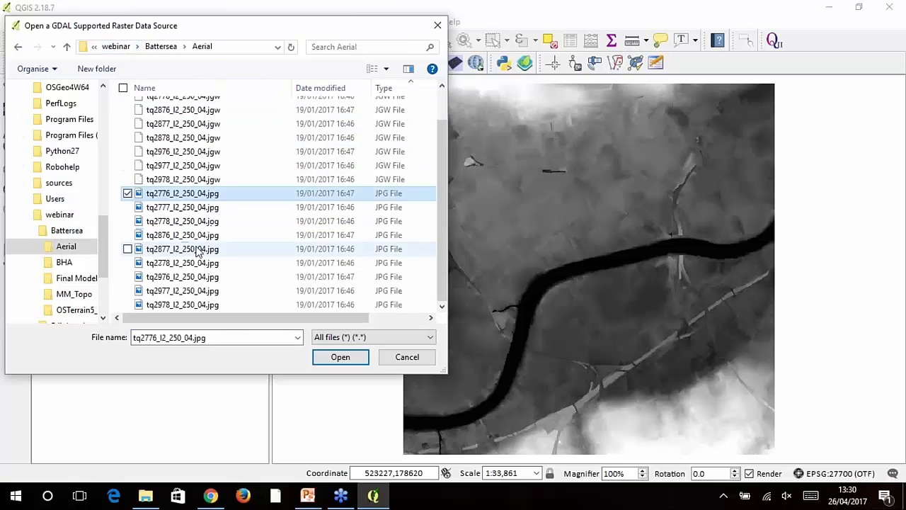
scroll(202, 309, "down", 1)
left_click(202, 309, "shift")
left_click(339, 357)
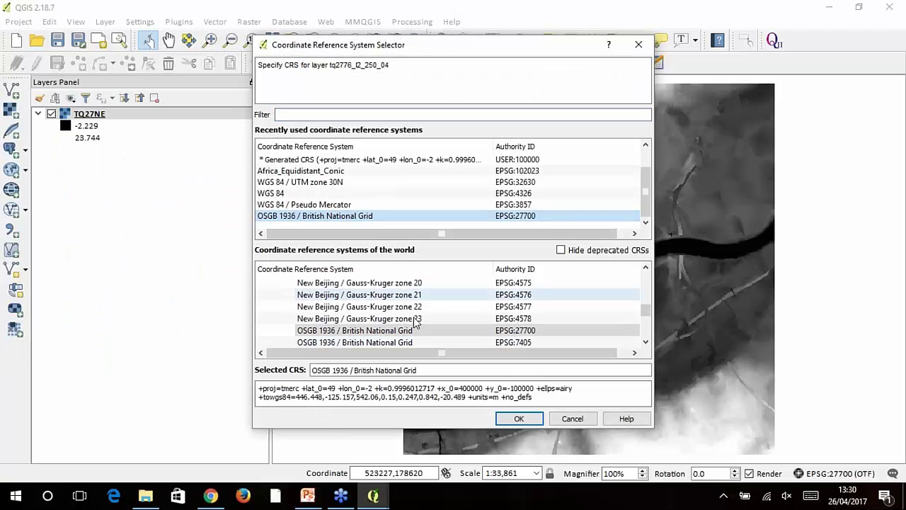
Step: Assign the OSGB 1936 / British National Grid (EPSG:27700) coordinate system to each of the nine aerial image layers
left_click(509, 420)
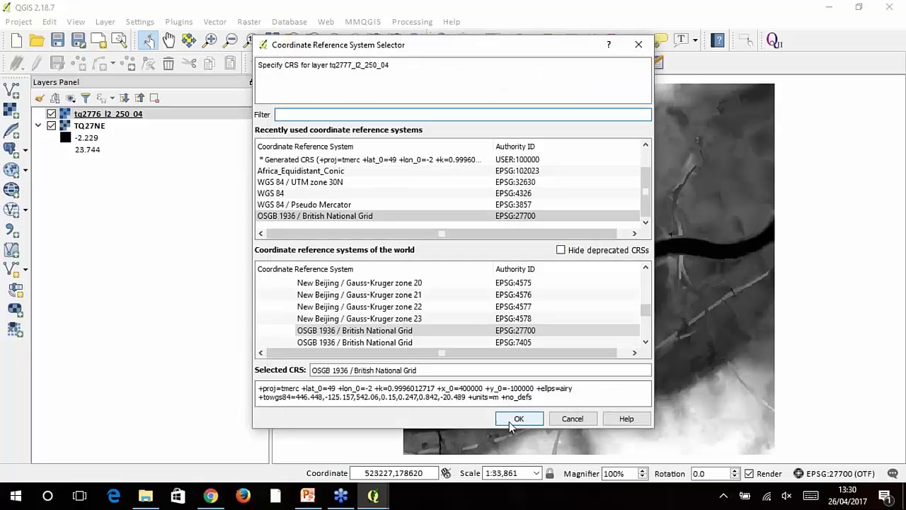
left_click(509, 421)
left_click(509, 421)
left_click(509, 421)
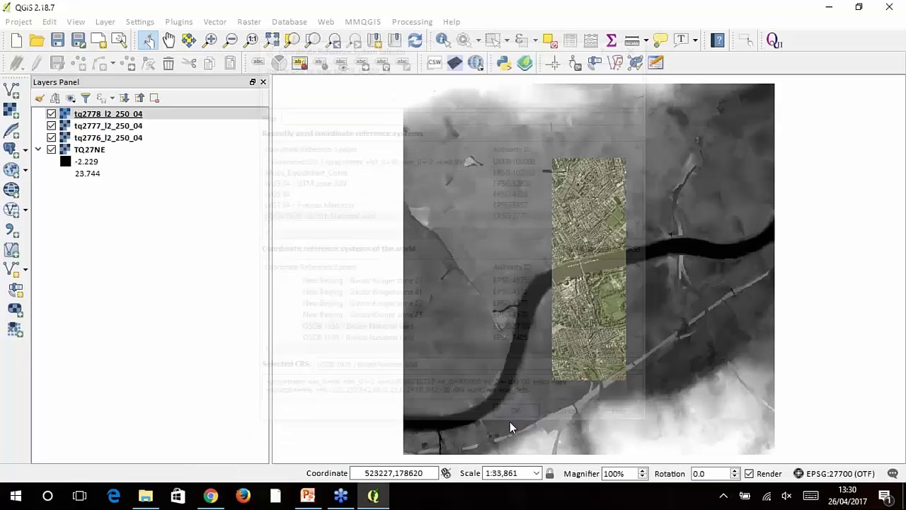
left_click(510, 421)
left_click(510, 420)
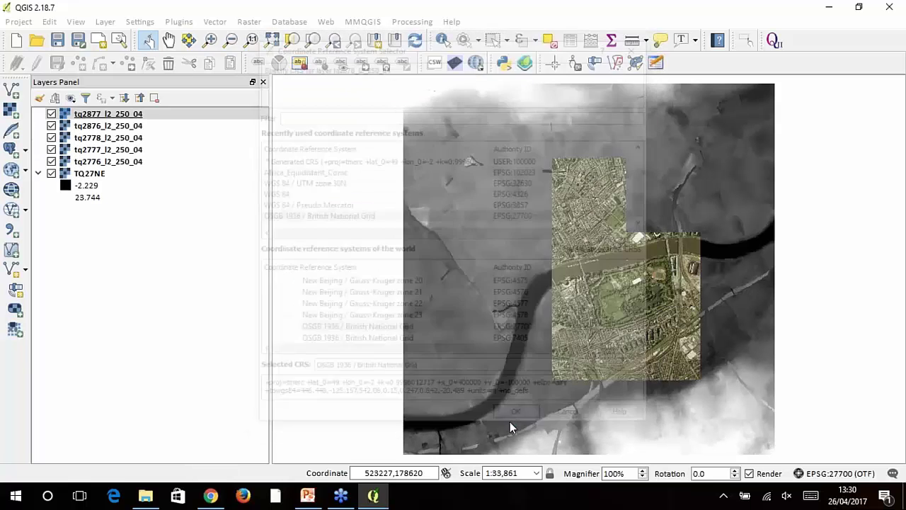
left_click(510, 420)
left_click(510, 421)
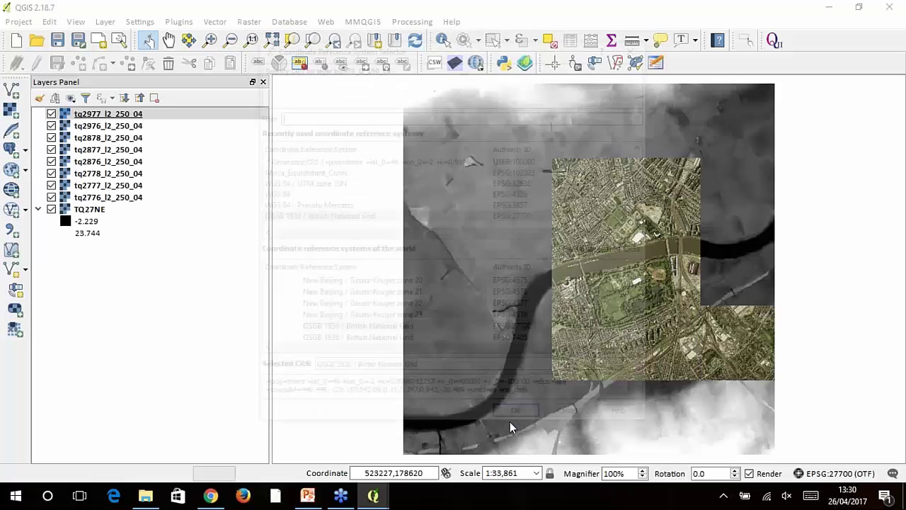
left_click(510, 420)
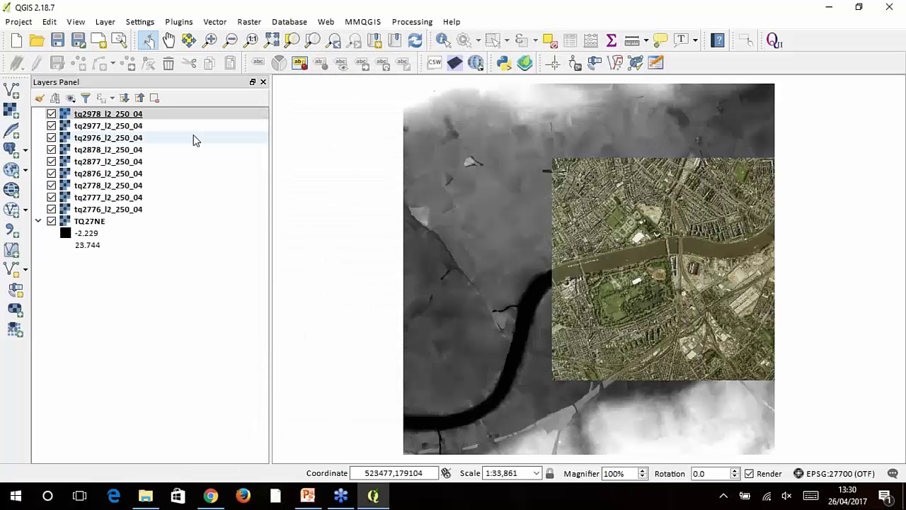
Step: Group the nine aerial image layers under the name Aerial Imagery and collapse the group
left_click(132, 213, "shift")
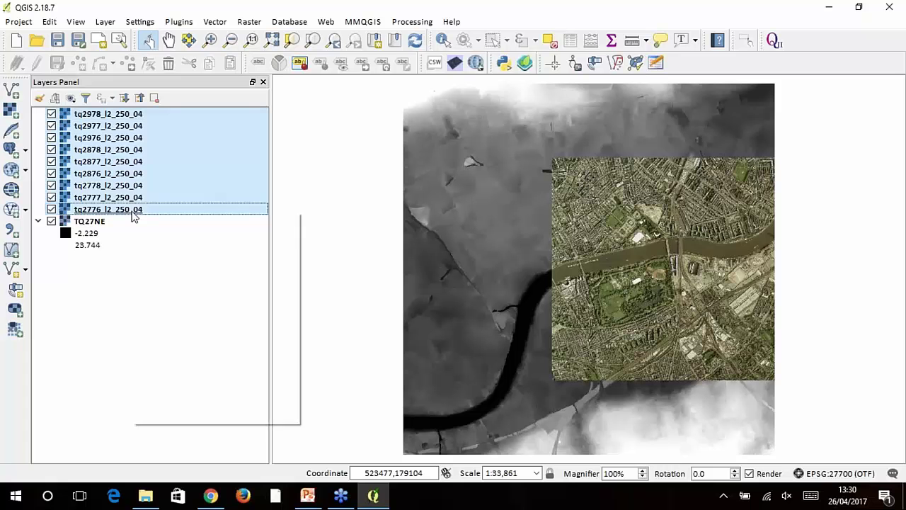
right_click(133, 214)
left_click(197, 418)
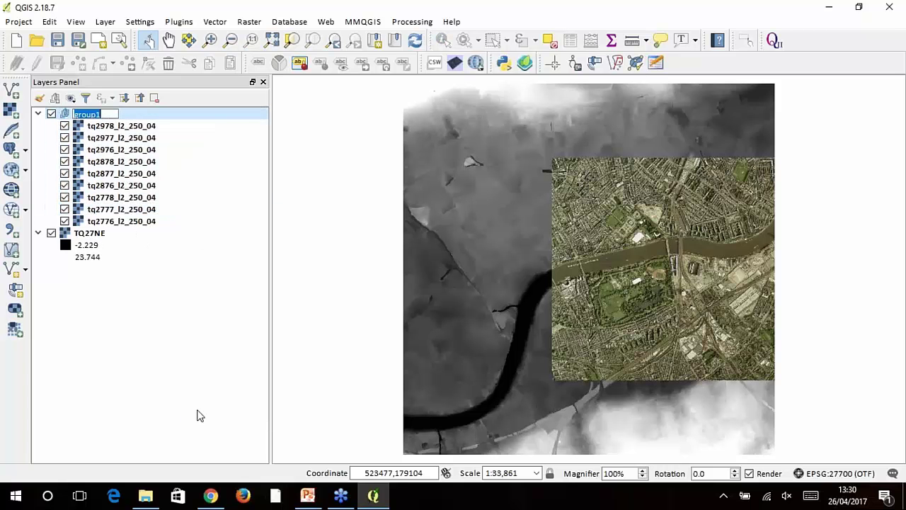
type("Aerial Imagery")
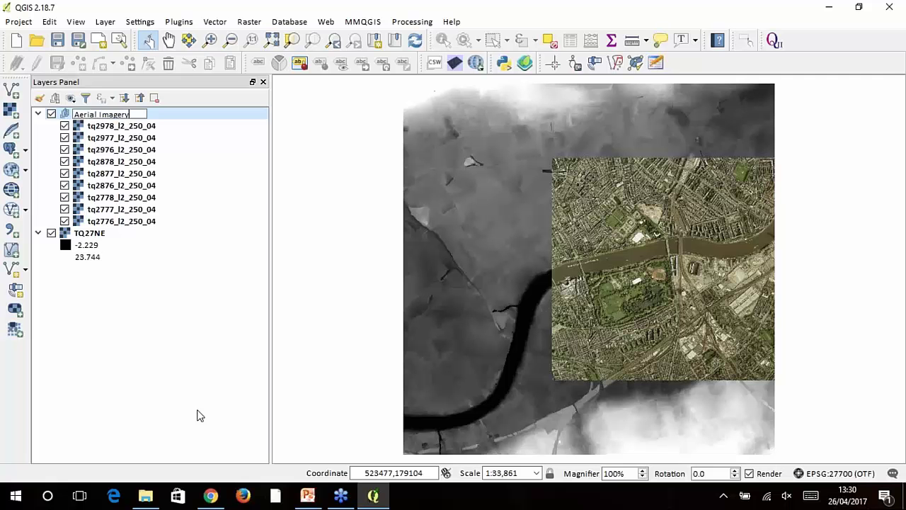
key("Return")
left_click(38, 113)
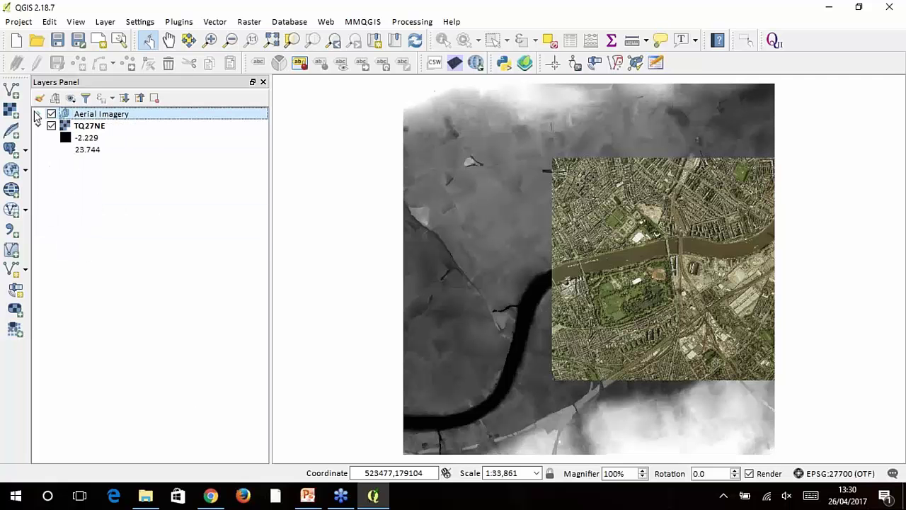
Step: Rename the TQ27NE layer as OS Terrain 5 DTM and collapse its legend
left_click(81, 126)
right_click(81, 127)
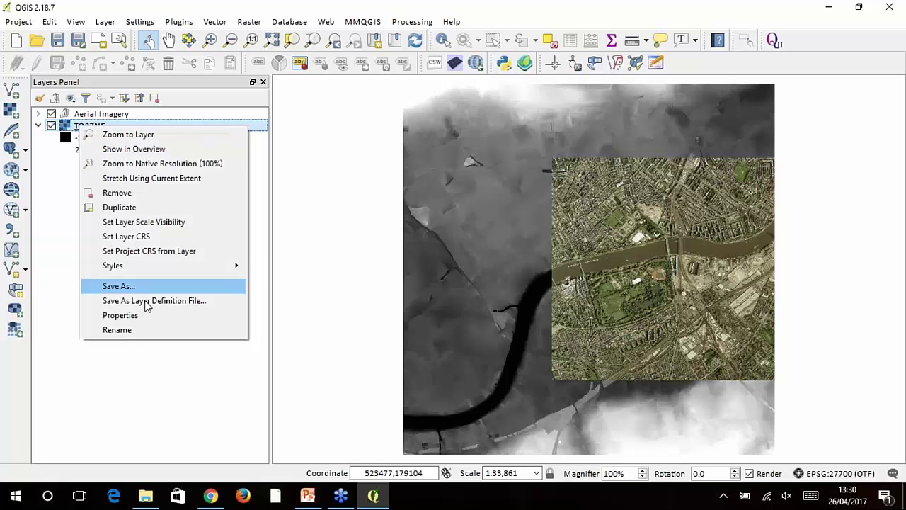
left_click(143, 336)
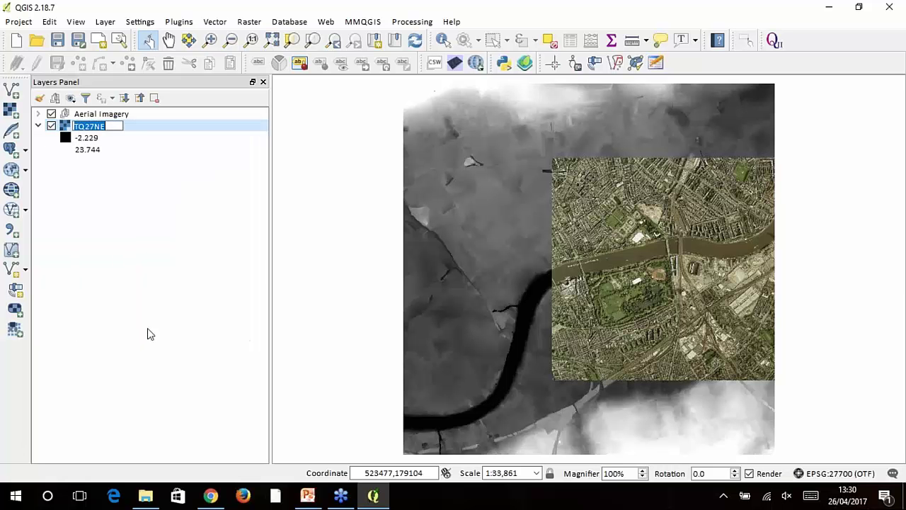
type("OS Terrain 5 DTM")
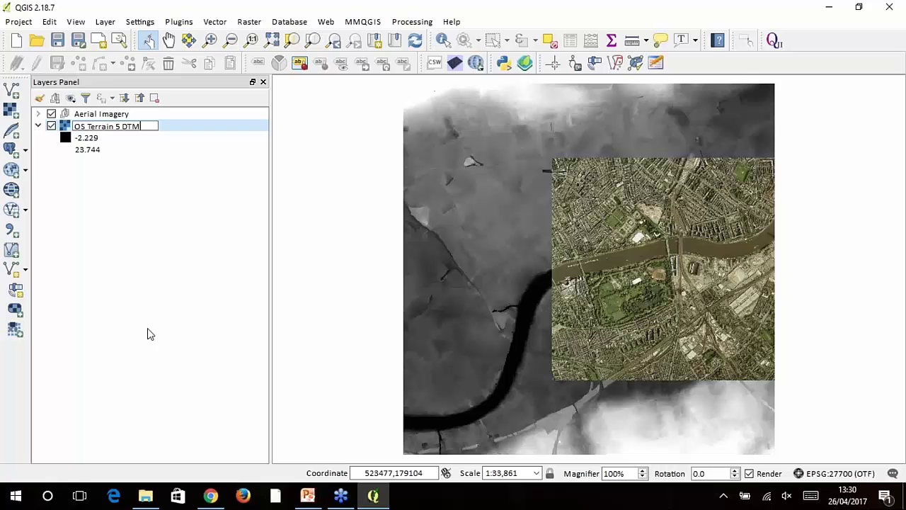
key("Return")
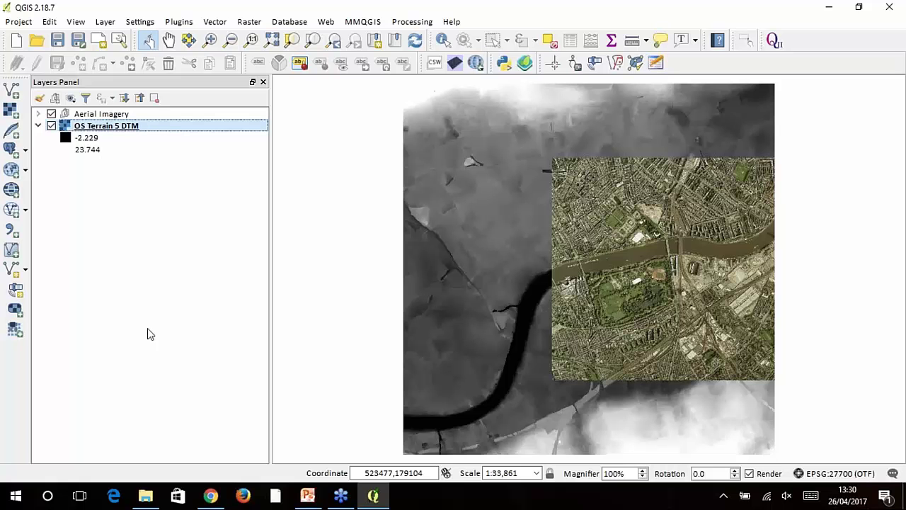
left_click(38, 126)
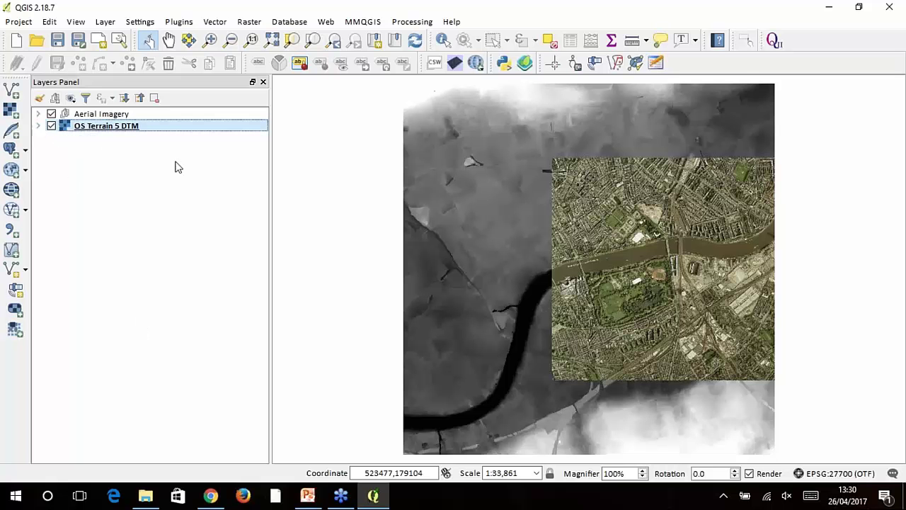
Step: Add the tq27ne.gdb geodatabase from the Battersea BHA folder as a directory-based vector layer of type OpenFileGDB
right_click(140, 113)
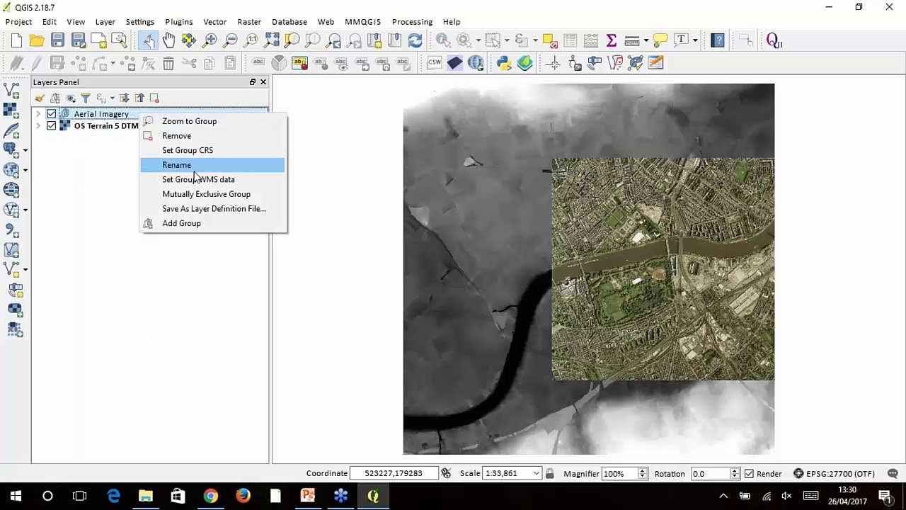
left_click(193, 122)
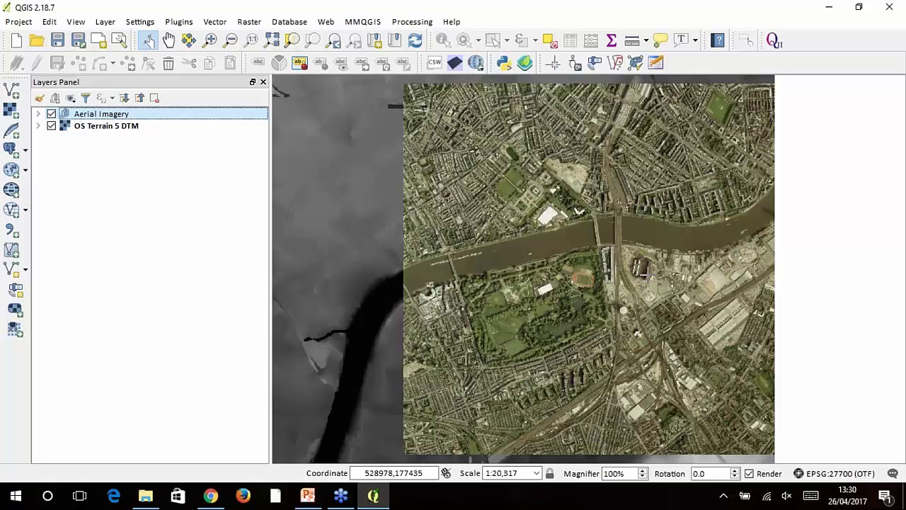
left_click(12, 89)
left_click(300, 213)
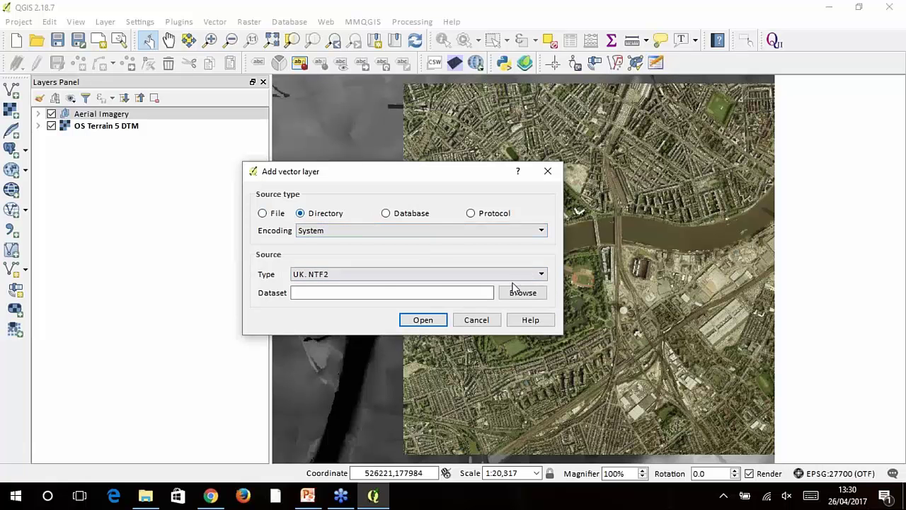
left_click(447, 275)
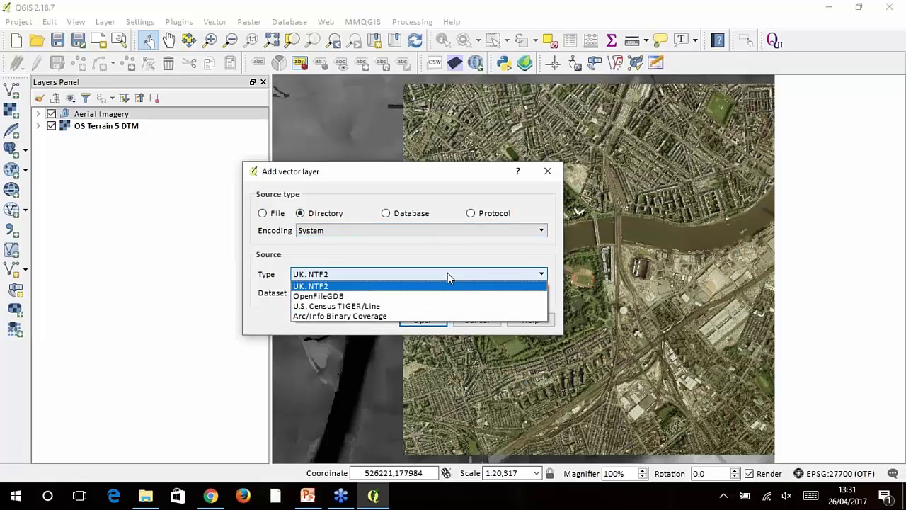
left_click(398, 298)
left_click(522, 291)
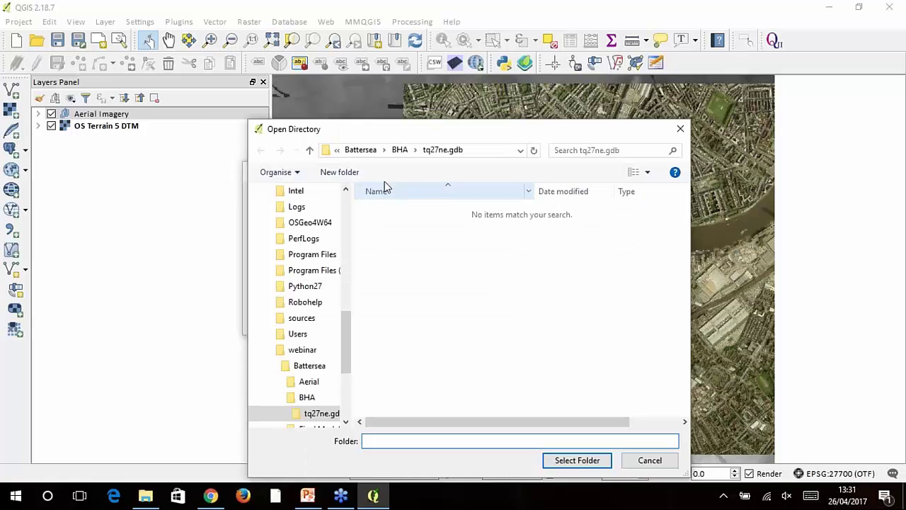
left_click(400, 150)
left_click(399, 210)
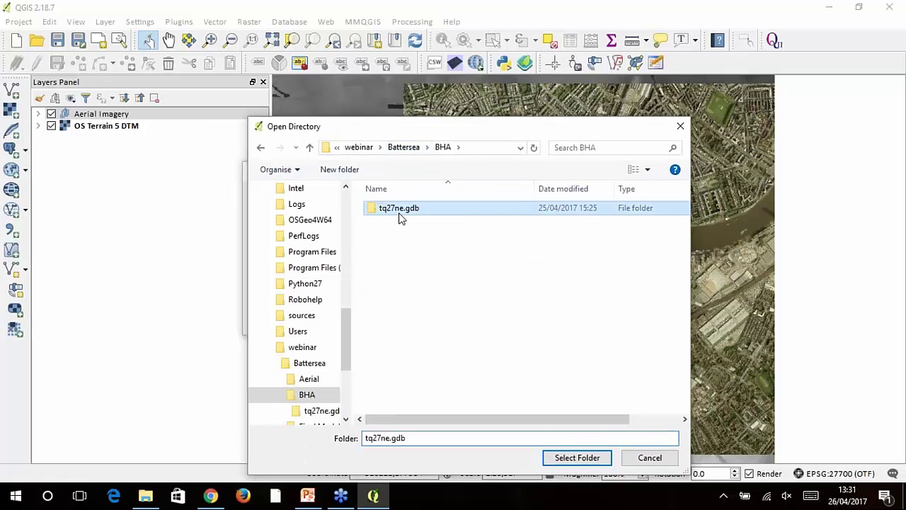
left_click(584, 459)
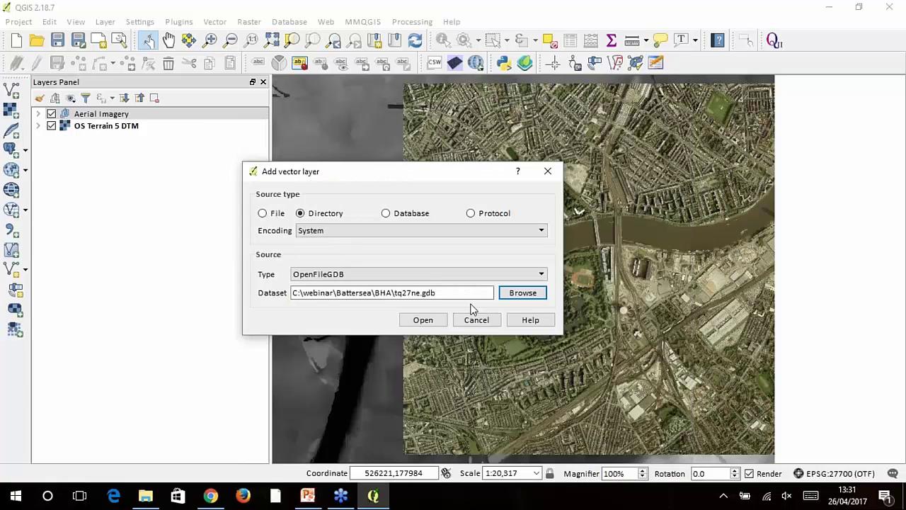
left_click(422, 319)
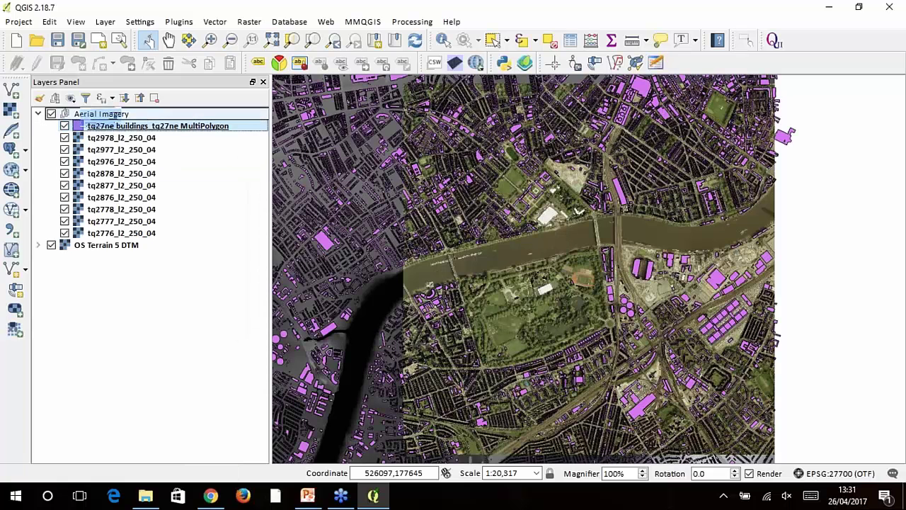
Step: Move the tq27ne buildings layer out of the Aerial Imagery group to the head of the layer order and collapse the group
double_click(101, 114)
left_click(142, 125)
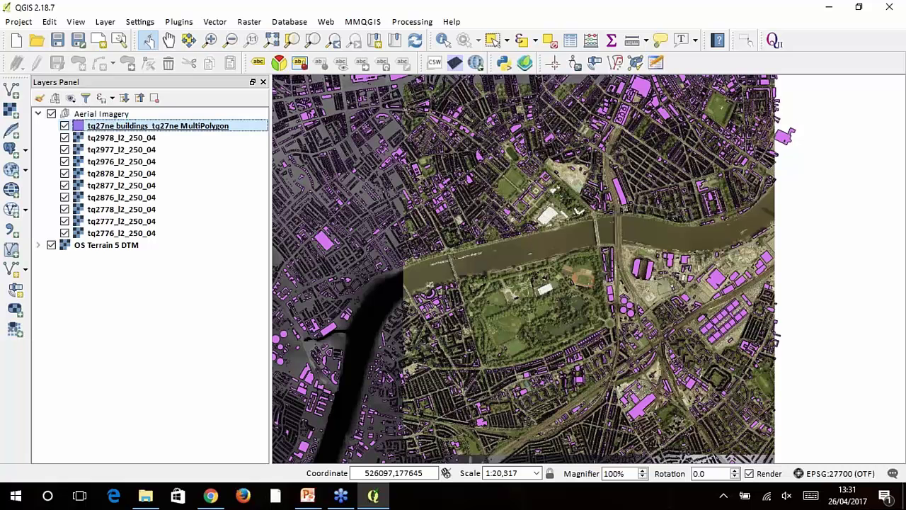
left_click_drag(142, 126, 50, 112)
left_click(38, 126)
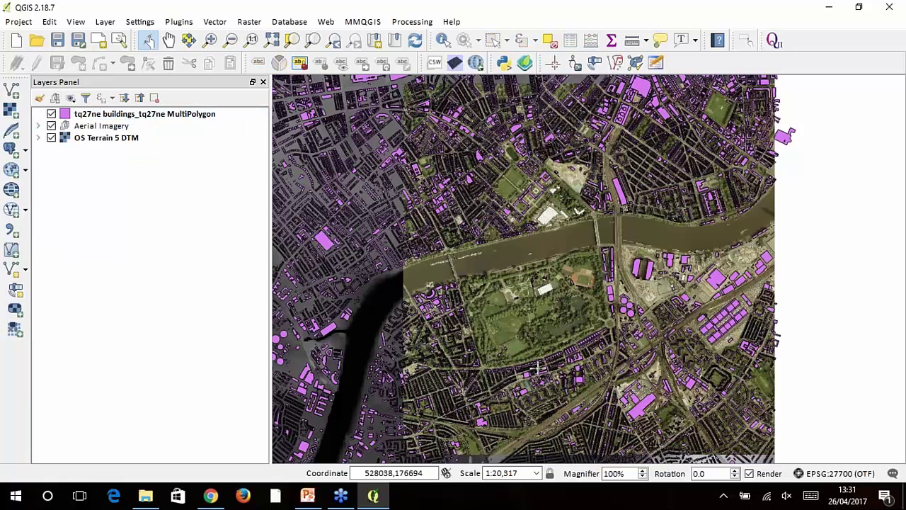
Step: Add positioned_coniferous_trees.shp and positioned_non_coniferous_trees.shp from the MM_Topo folder as vector layers
scroll(567, 354, "up", 1)
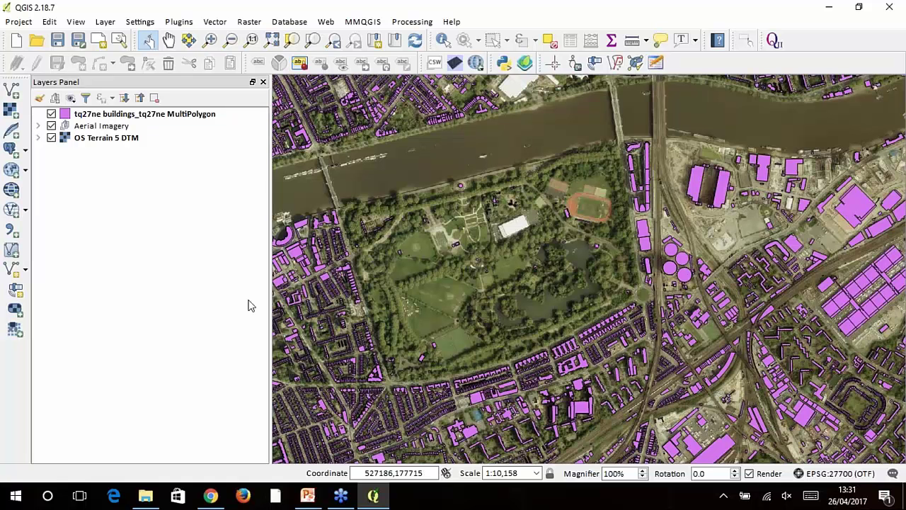
left_click(12, 92)
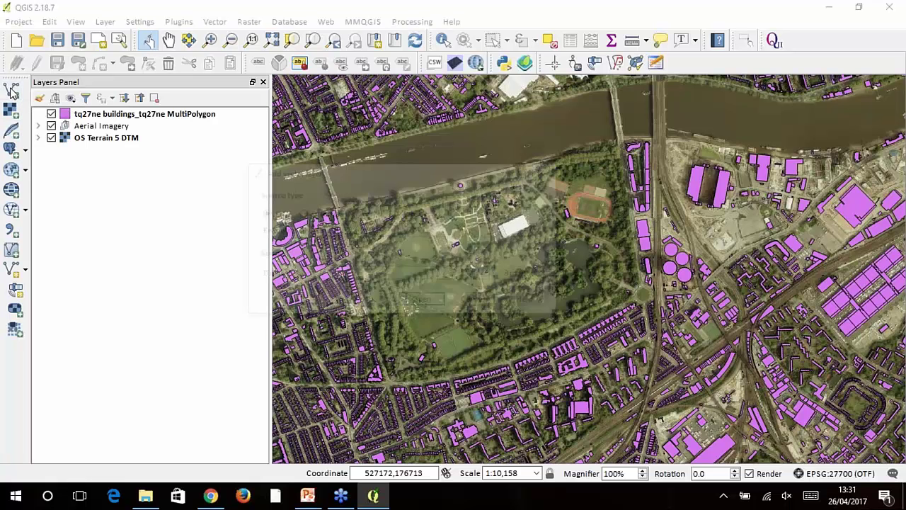
left_click(523, 277)
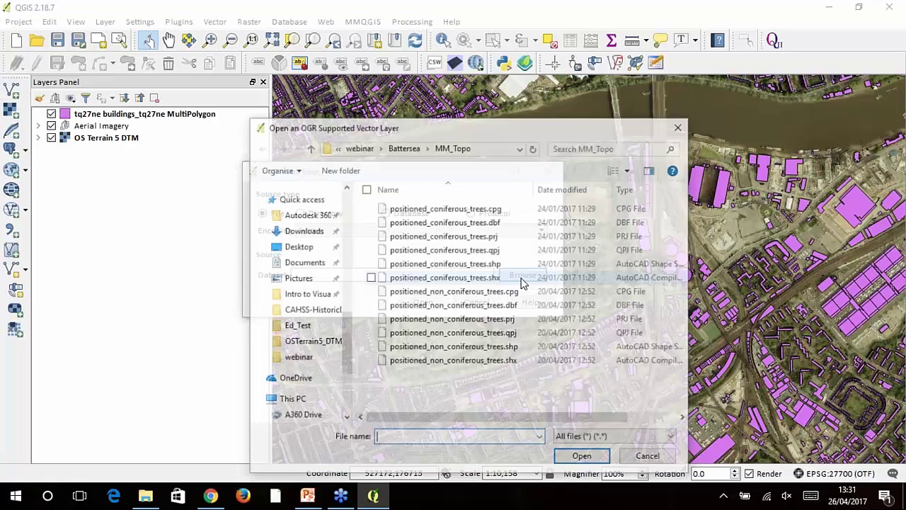
left_click(477, 263)
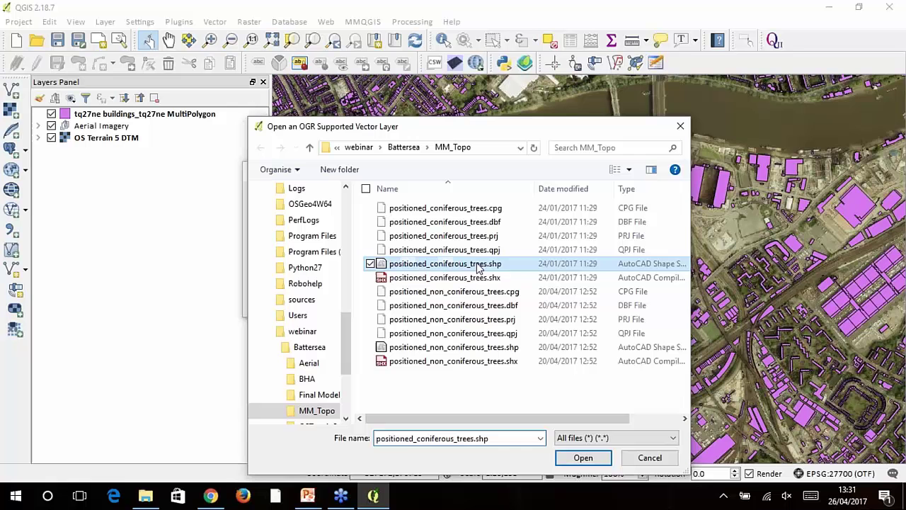
left_click(484, 350, "ctrl")
left_click(583, 458)
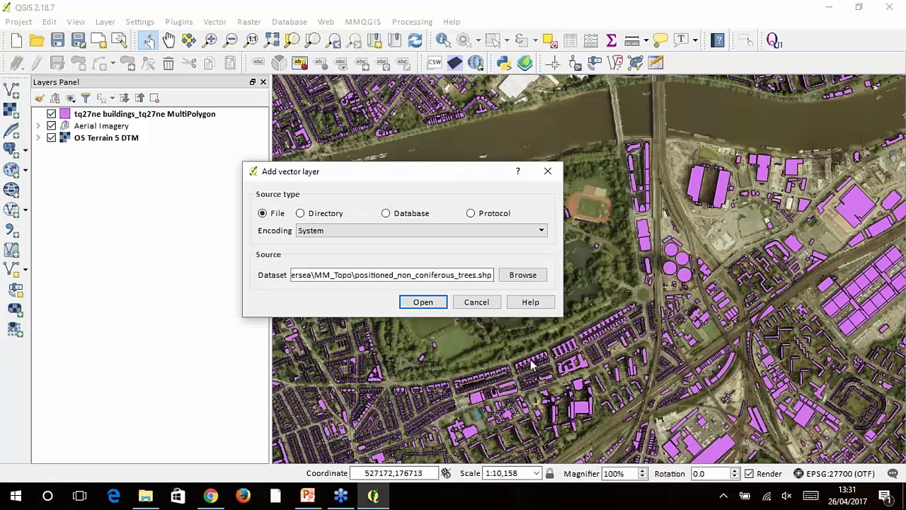
left_click(423, 304)
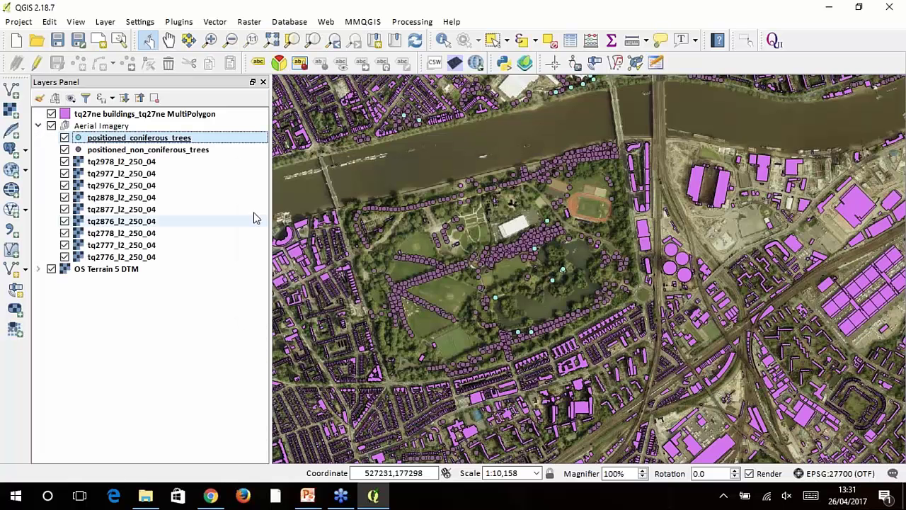
Step: Move both tree layers out of the Aerial Imagery group to above the buildings layer and collapse the group
left_click(120, 150)
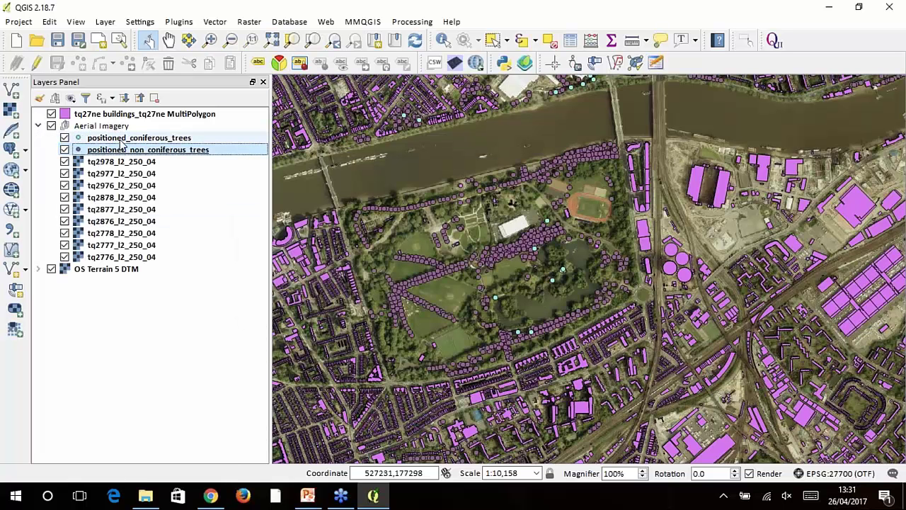
left_click(122, 140, "ctrl")
left_click_drag(123, 140, 106, 112)
left_click(38, 149)
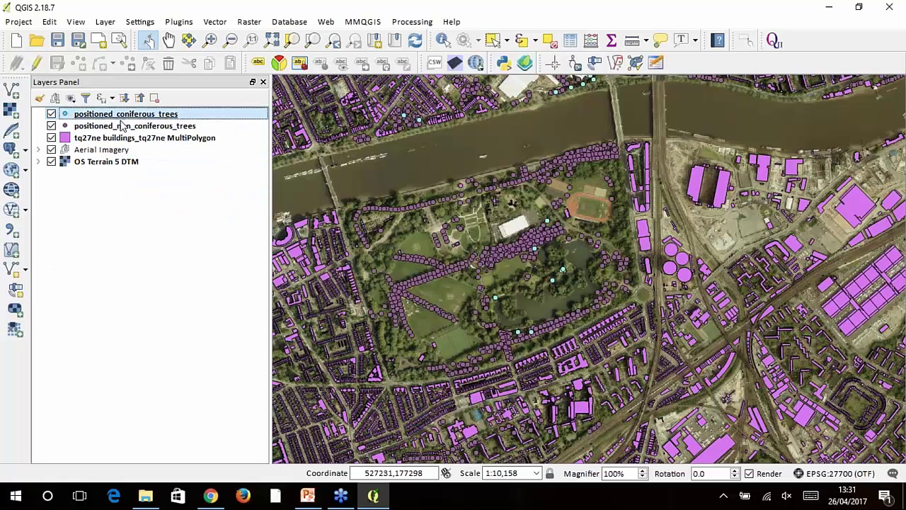
Step: Hide the buildings layer and examine the tree points against the aerial imagery of Battersea Park
left_click(106, 126)
left_click(52, 138)
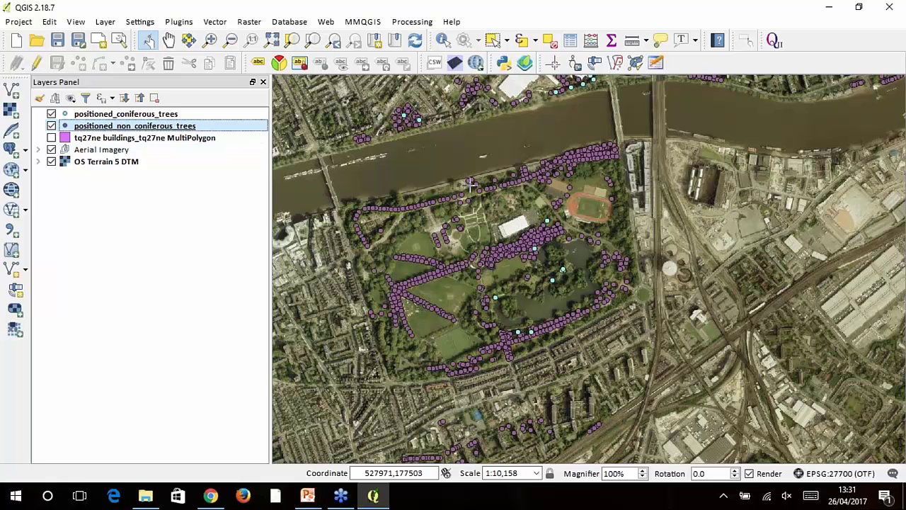
scroll(470, 182, "up", 1)
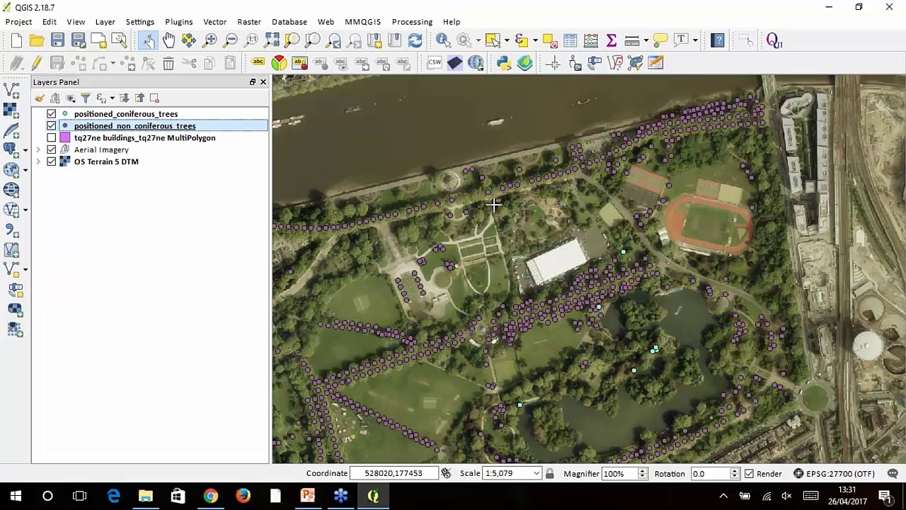
scroll(493, 205, "up", 1)
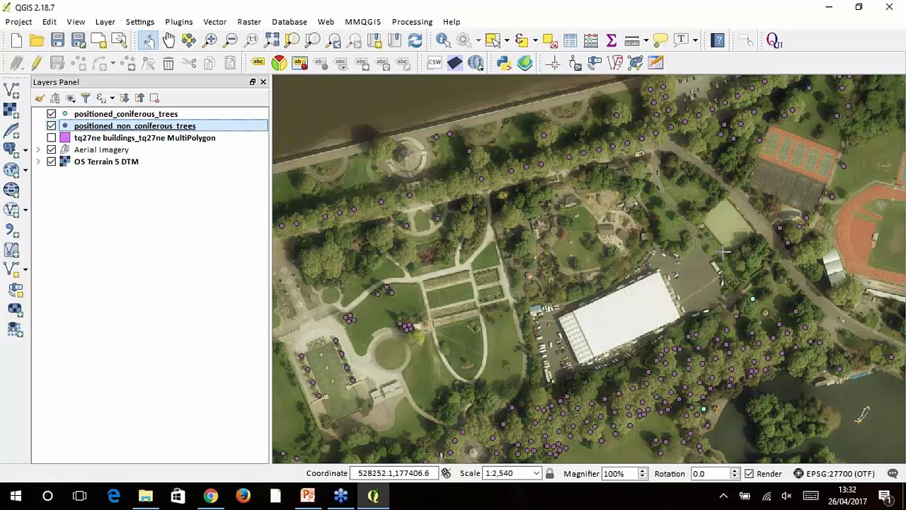
Step: Look over the tree points around the park's lake and frame the map view on the whole of Battersea Park
left_click(169, 41)
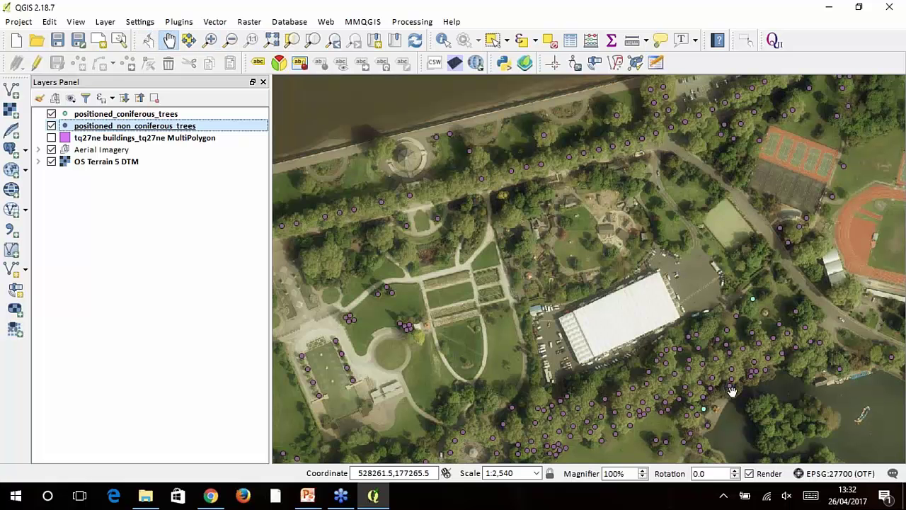
left_click_drag(733, 392, 633, 273)
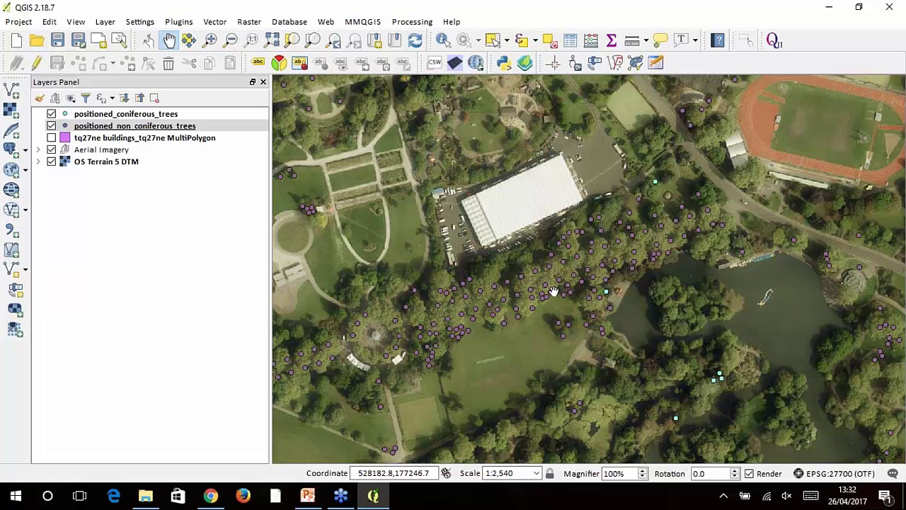
scroll(566, 273, "down", 2)
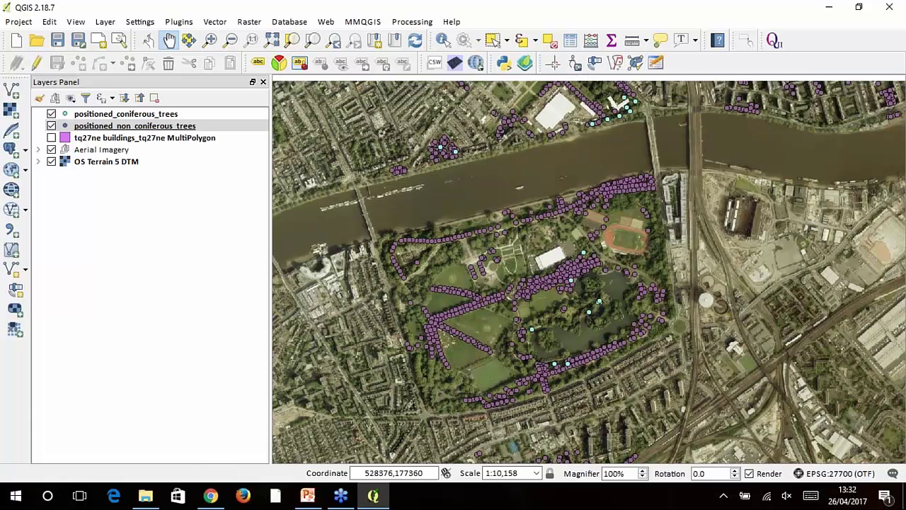
left_click_drag(655, 192, 659, 211)
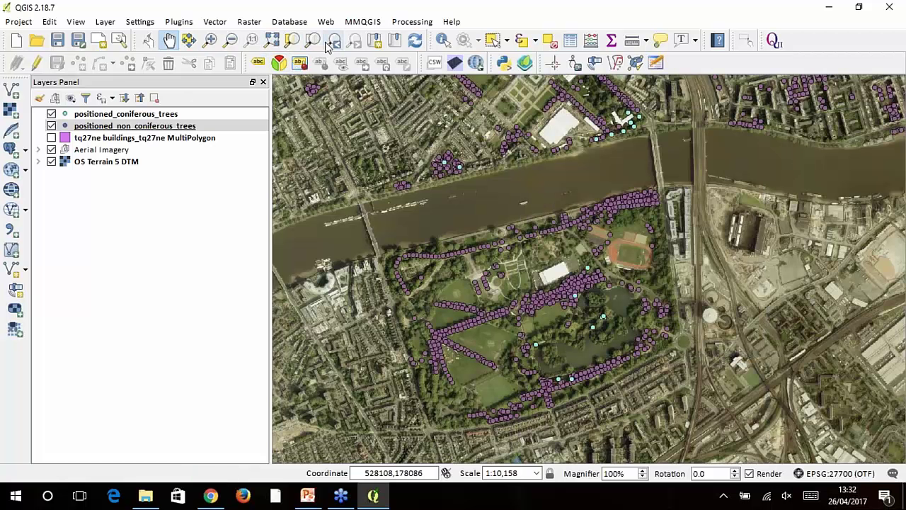
left_click(211, 41)
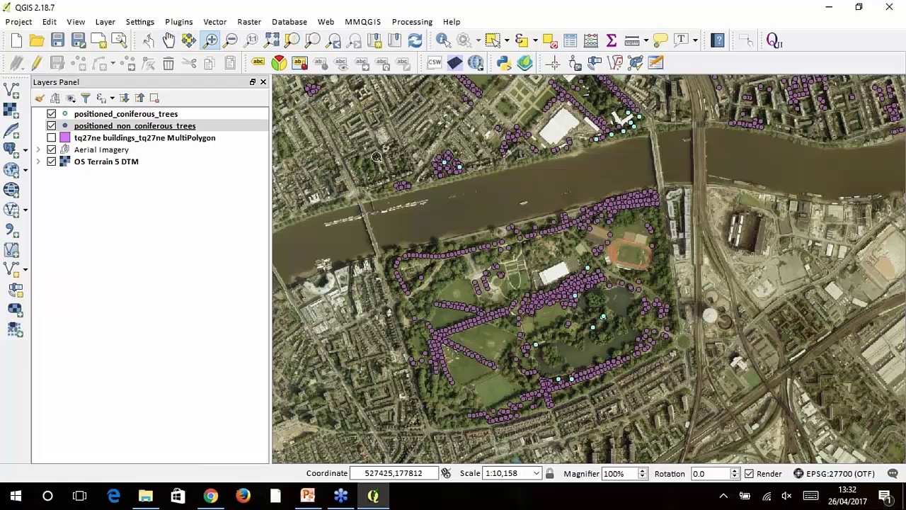
left_click_drag(358, 119, 810, 442)
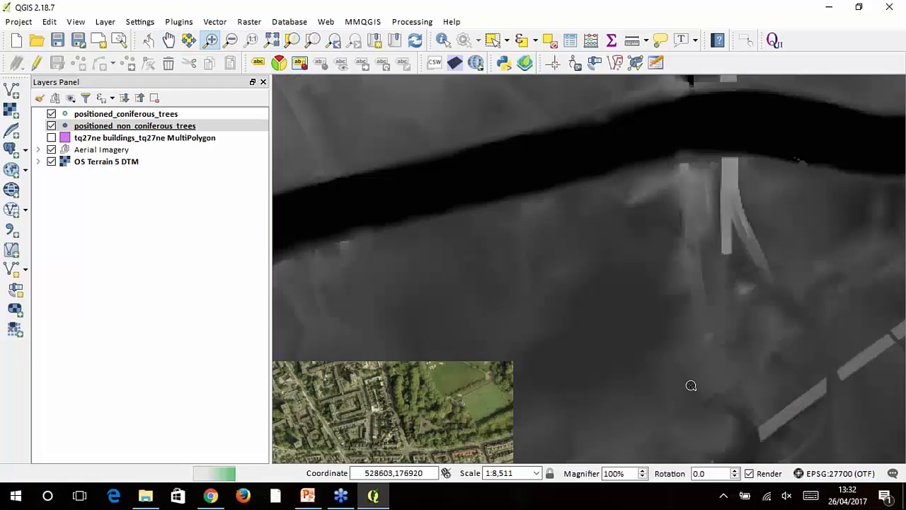
Step: Duplicate the positioned_coniferous_trees and positioned_non_coniferous_trees layers together
left_click(117, 115)
left_click(115, 127)
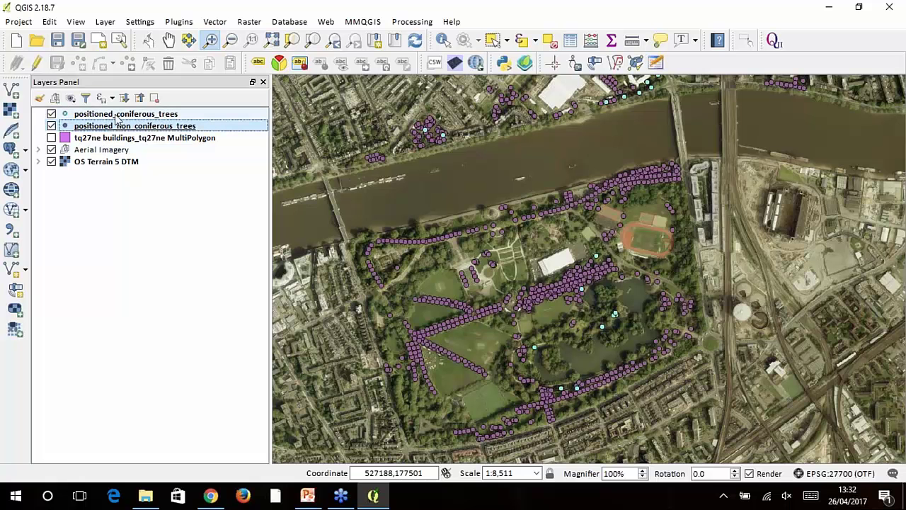
left_click(114, 115, "ctrl")
right_click(128, 126)
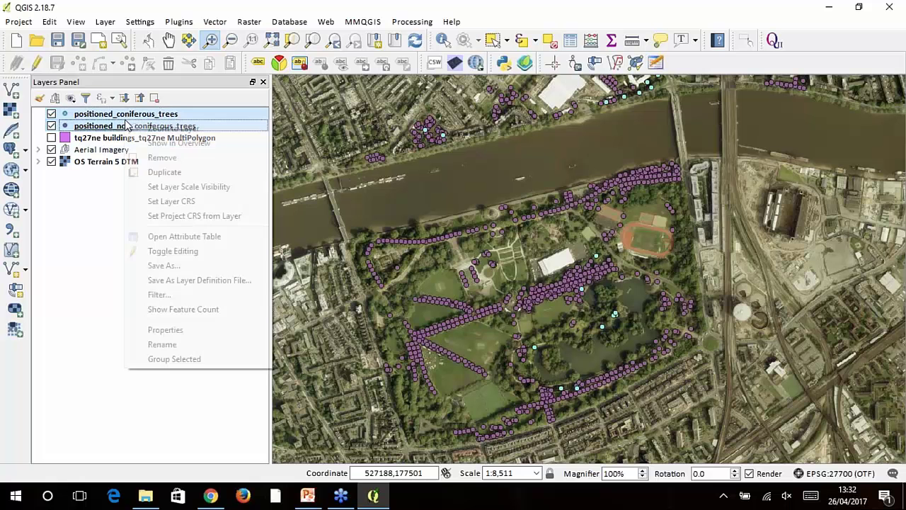
left_click(163, 177)
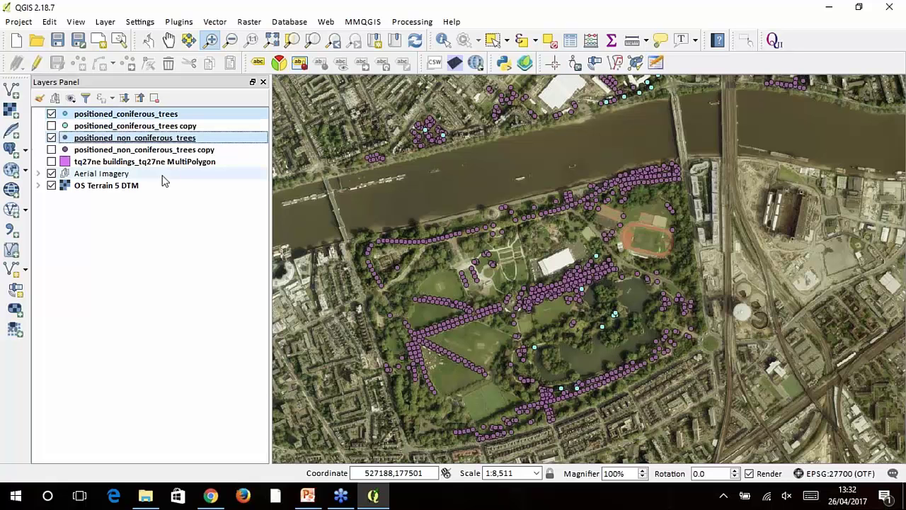
Step: Rename the copy of the non-coniferous layer to positioned_non_coniferous_trees TRUNK
left_click(205, 151)
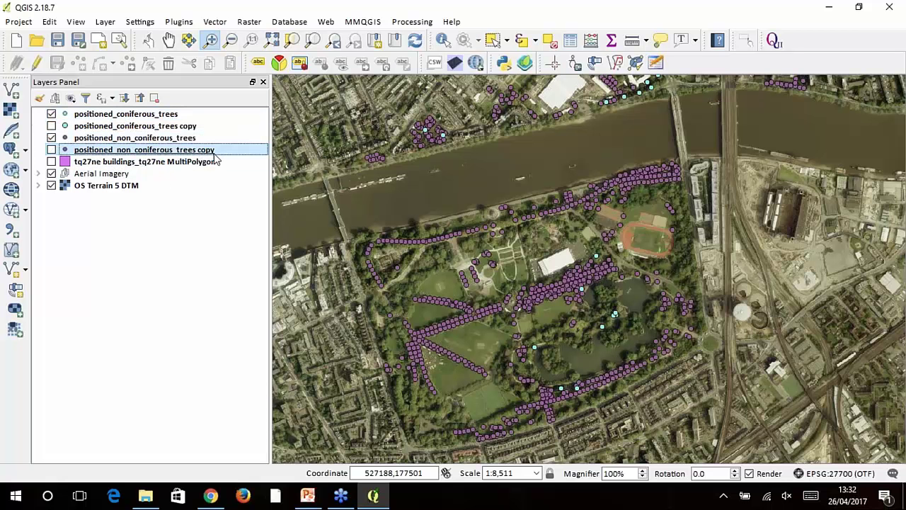
left_click(215, 152)
double_click(207, 150)
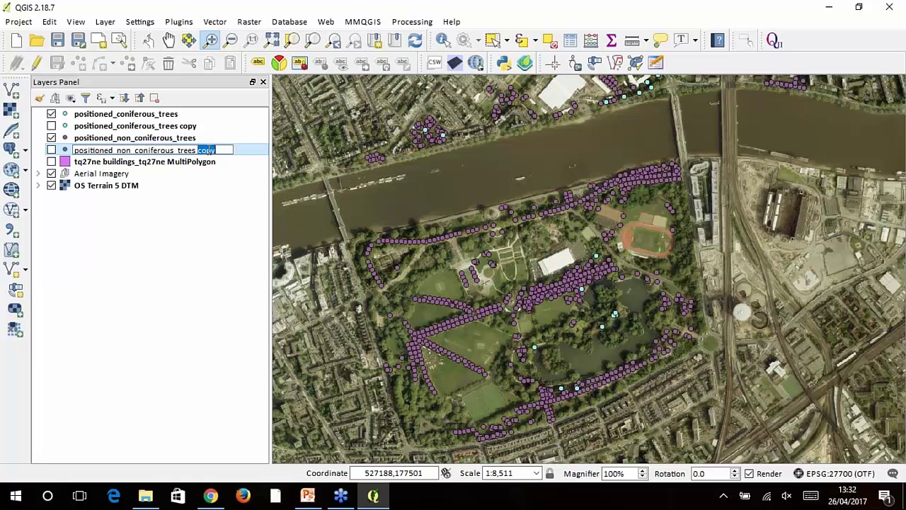
type("TRUNK")
key("Return")
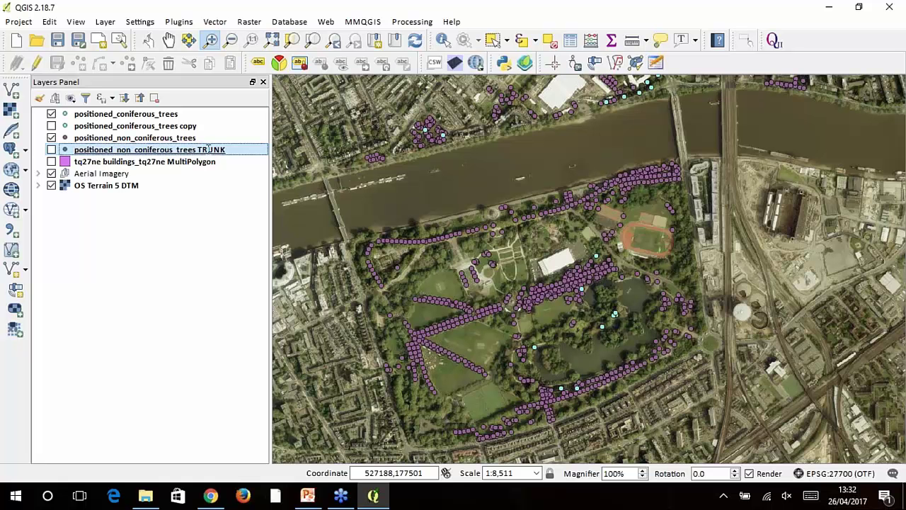
Step: Rename the copy of the coniferous layer to positioned_coniferous_trees TRUNK
left_click(165, 127)
right_click(176, 126)
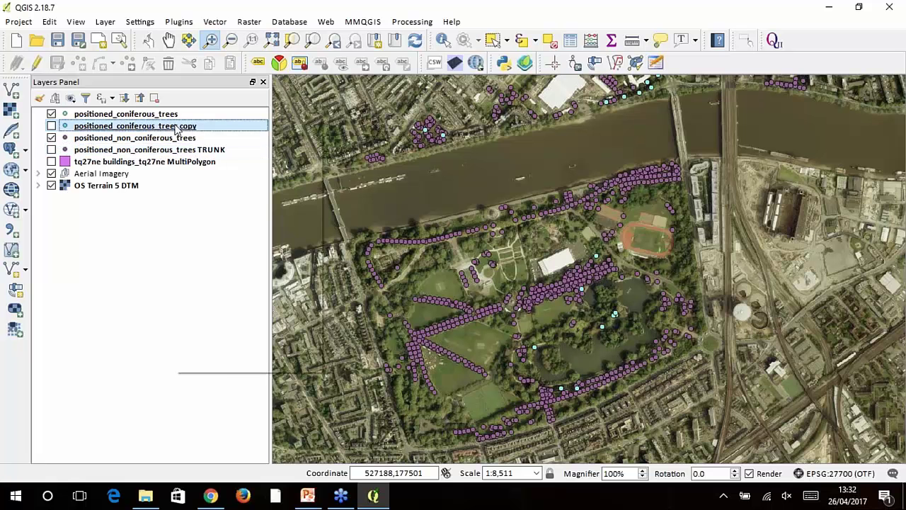
left_click(224, 363)
key("End")
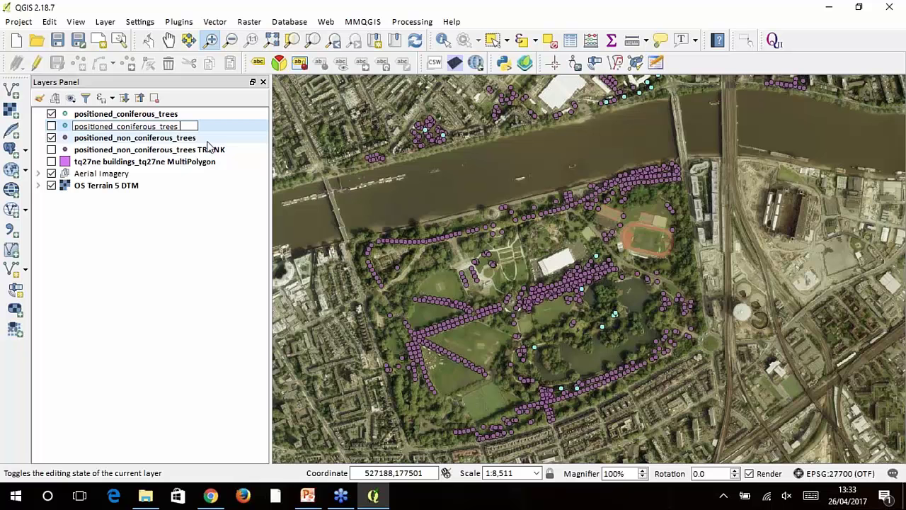
left_click(209, 141)
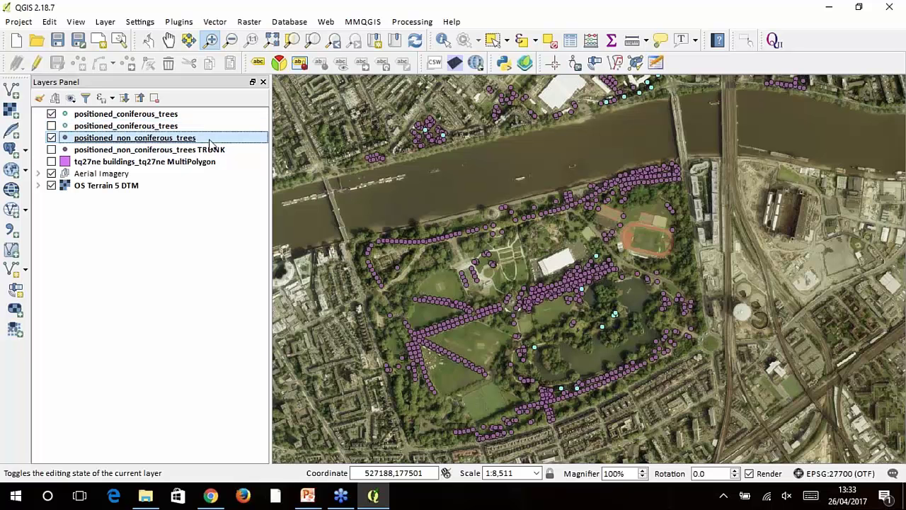
left_click(150, 128)
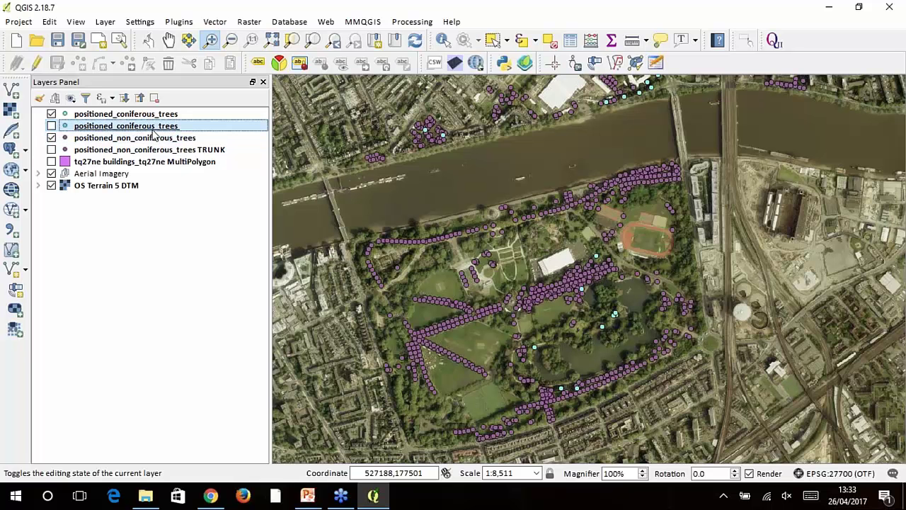
left_click(153, 129)
left_click(193, 127)
type("TRUNK")
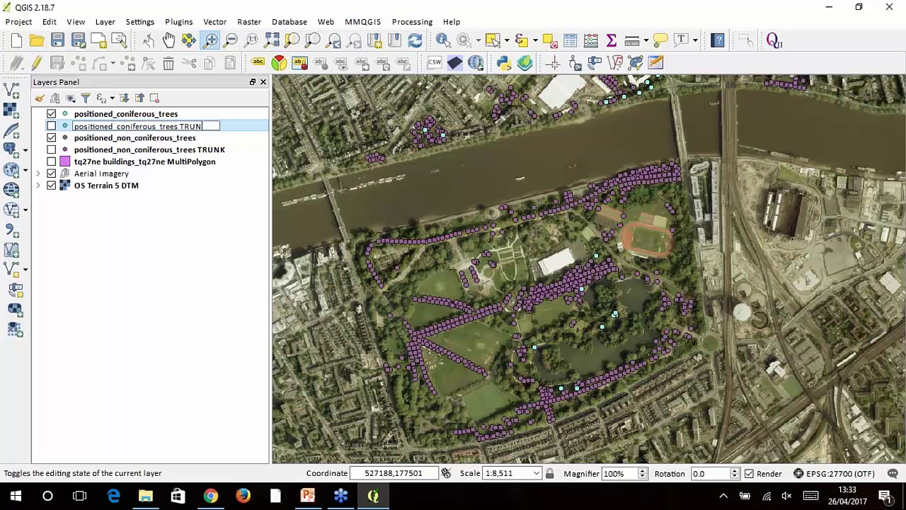
key("Return")
Step: Hide all four tree layers and the OS Terrain 5 DTM, leaving only the Aerial Imagery group displayed
left_click(51, 125)
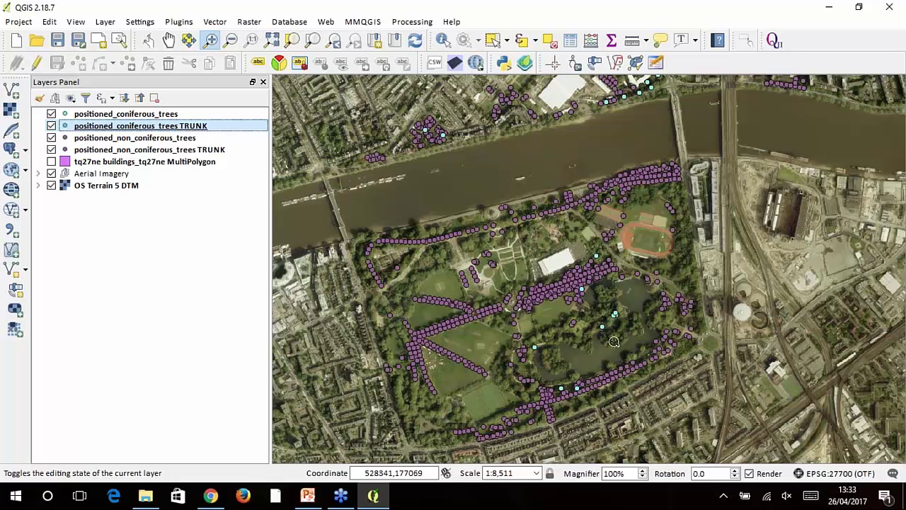
left_click(51, 185)
left_click(51, 149)
left_click(51, 137)
left_click(51, 125)
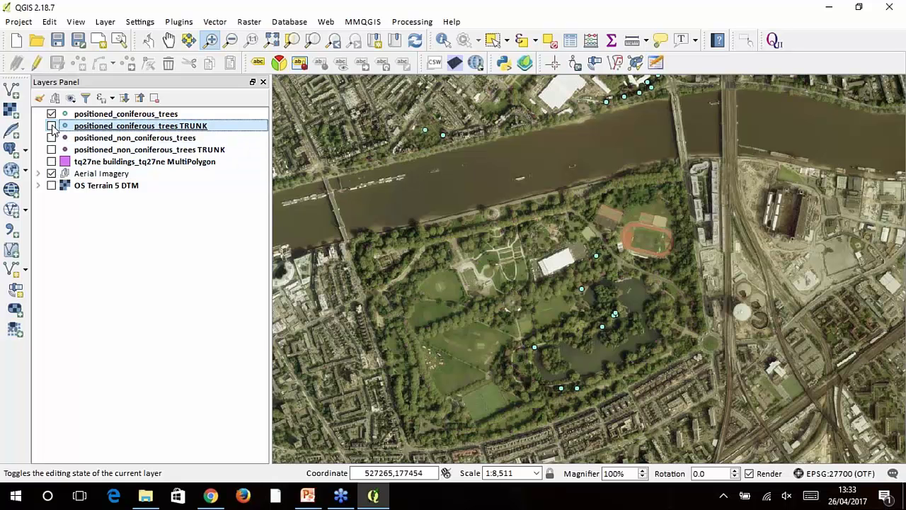
left_click(51, 113)
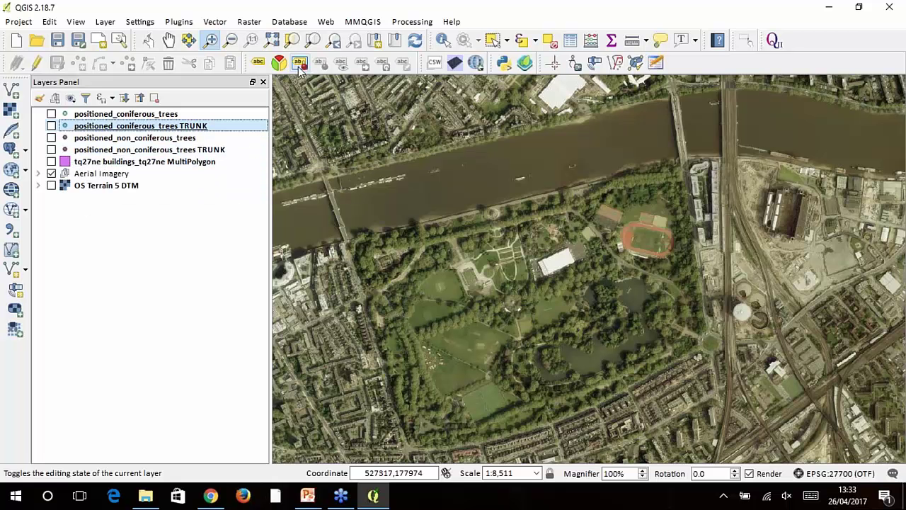
Step: Launch the Qgis2threejs exporter and widen its dialog so that all DEM settings fit
left_click(327, 23)
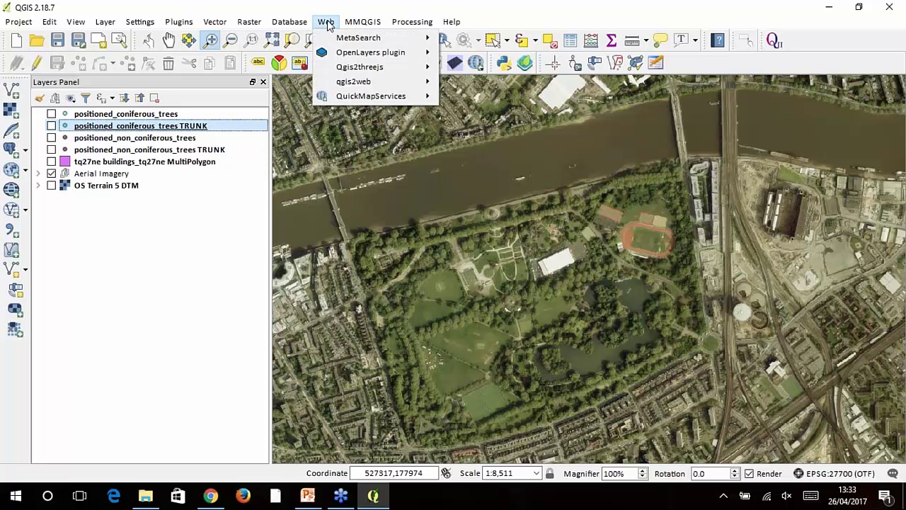
mouse_move(379, 69)
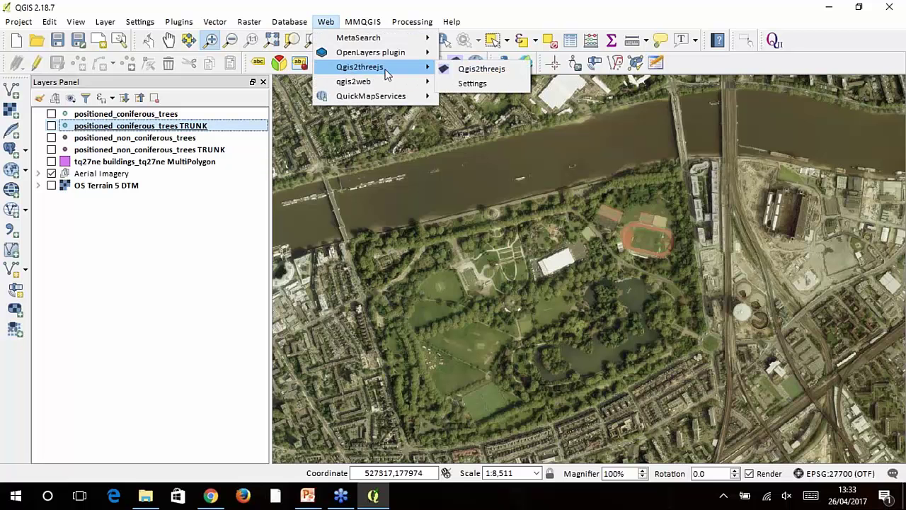
left_click(490, 72)
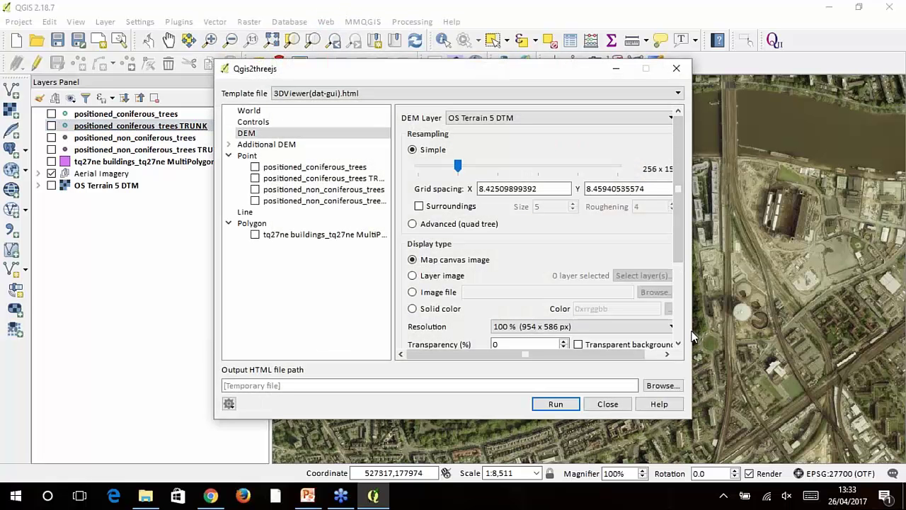
left_click_drag(692, 338, 753, 337)
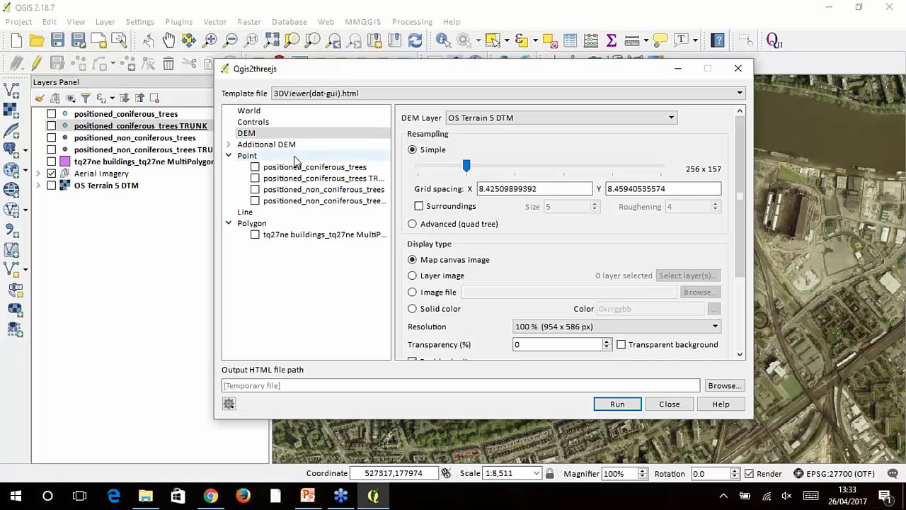
Step: Include the tq27ne buildings polygon layer and all four tree point layers in the 3D export
left_click(255, 234)
left_click(255, 201)
left_click(255, 189)
left_click(255, 178)
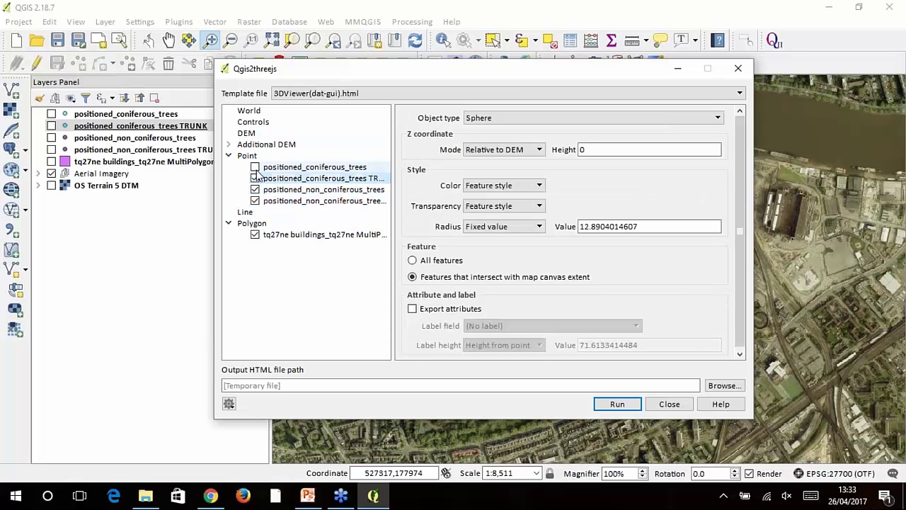
left_click(254, 166)
Step: Style the extruded buildings layer with the grey RGB value 0x959595 and a fixed transparency of 25%
left_click(269, 234)
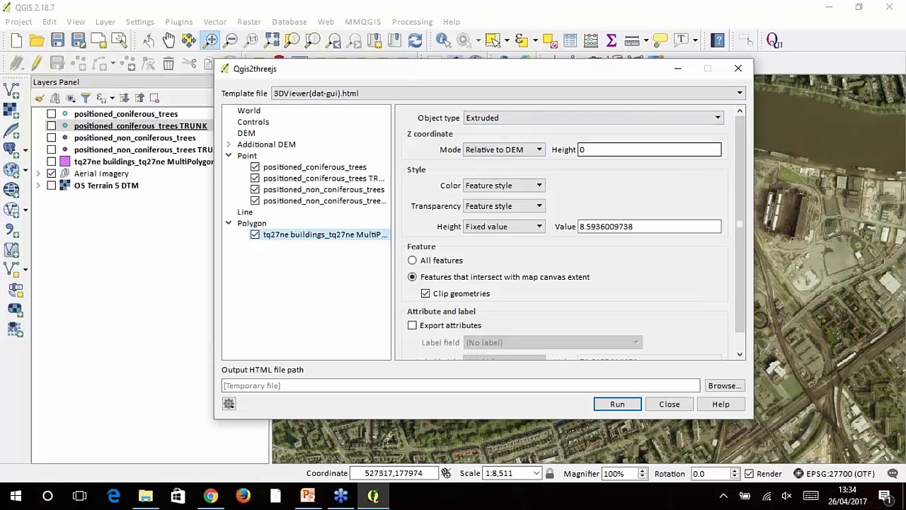
left_click(539, 187)
left_click(524, 217)
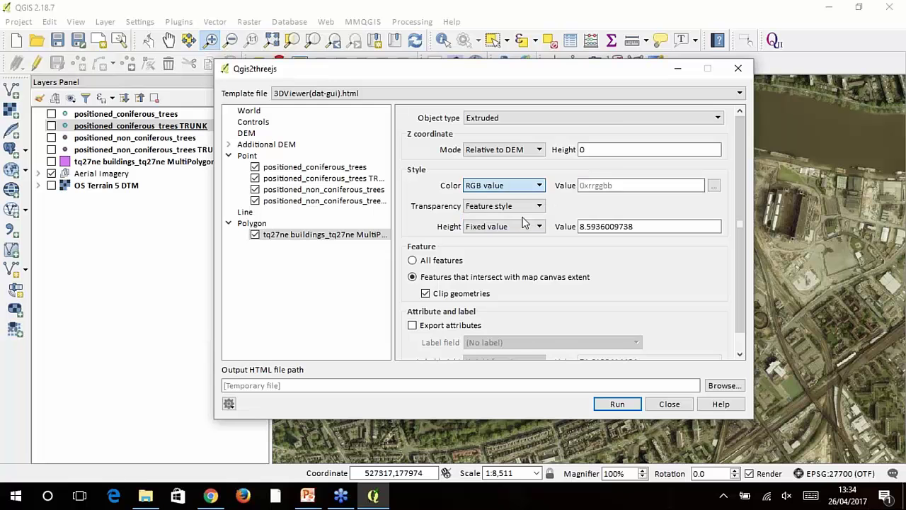
left_click(595, 185)
left_click(605, 188)
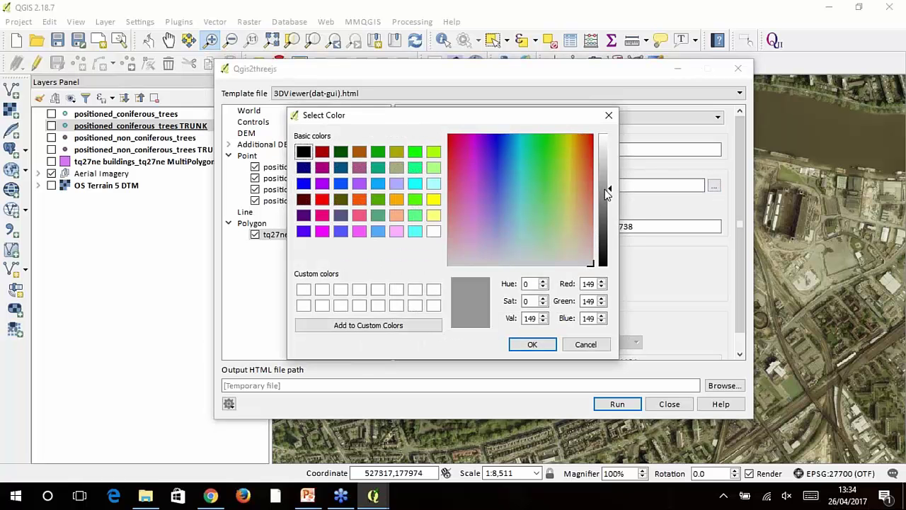
left_click(538, 344)
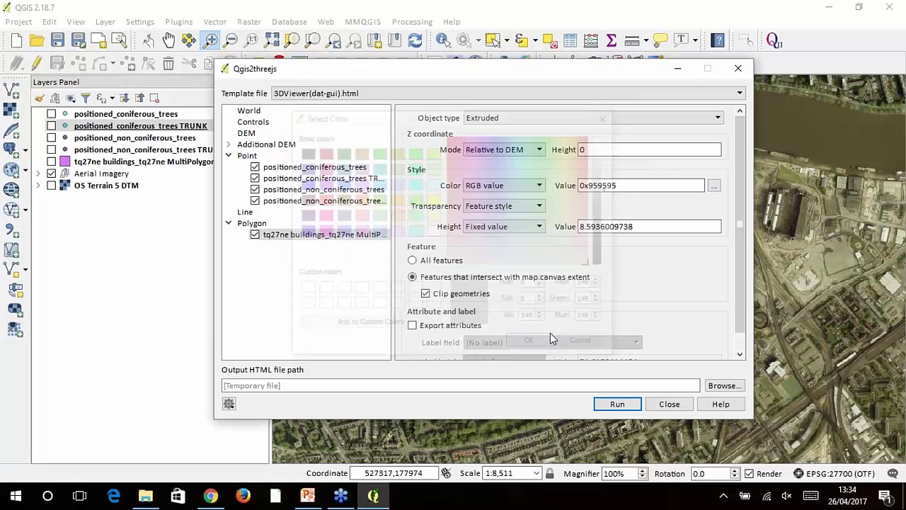
left_click(537, 206)
left_click(526, 228)
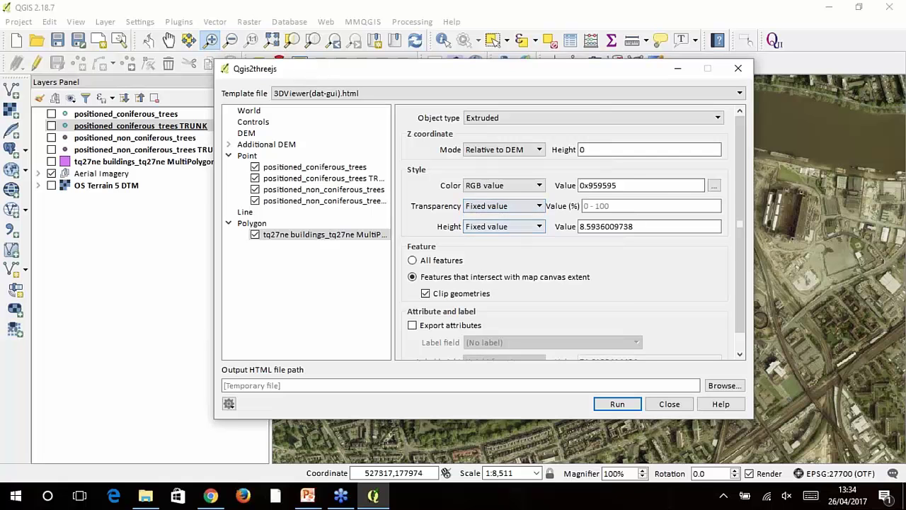
left_click(614, 205)
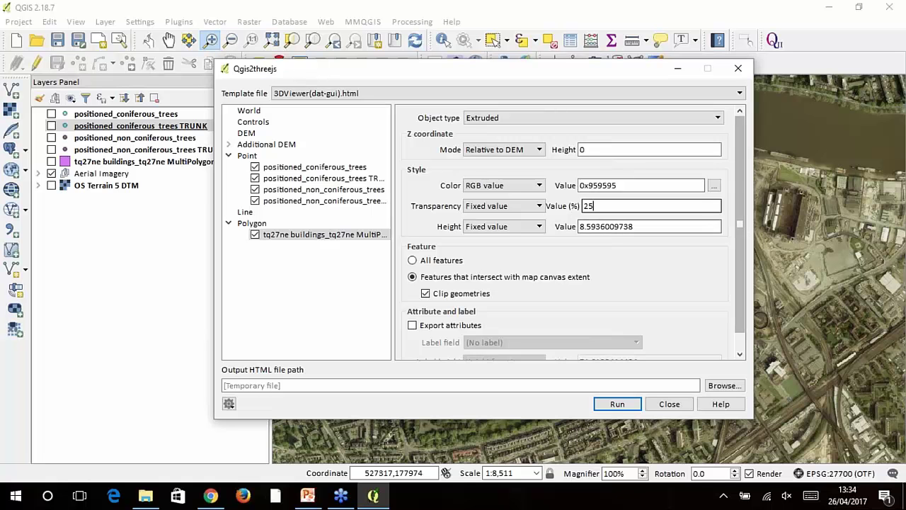
Step: Take the building extrusion height from the "relhmax" attribute and widen the export layer list to show full layer names
left_click(509, 226)
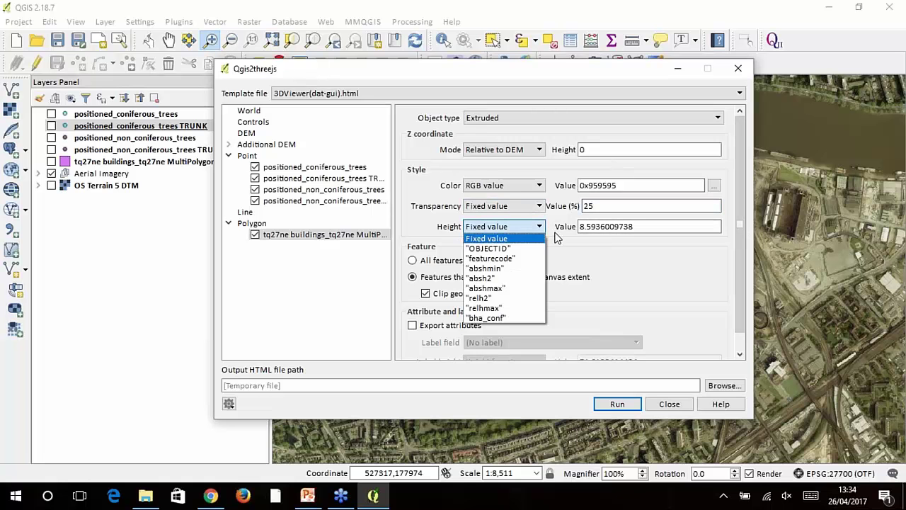
left_click(499, 309)
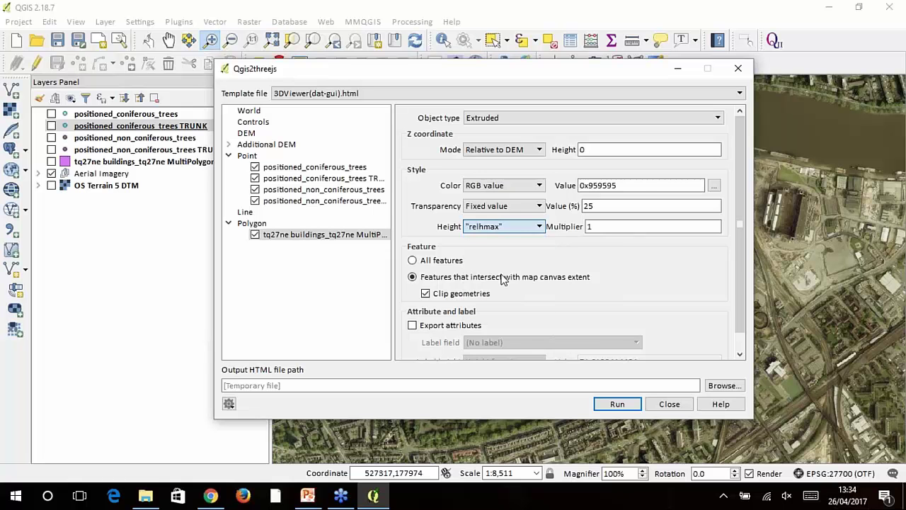
left_click(597, 226)
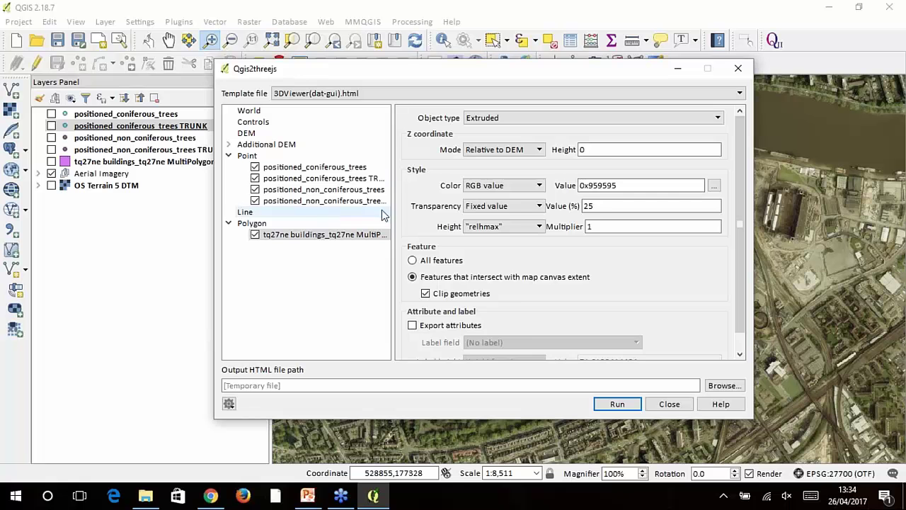
left_click_drag(393, 210, 429, 210)
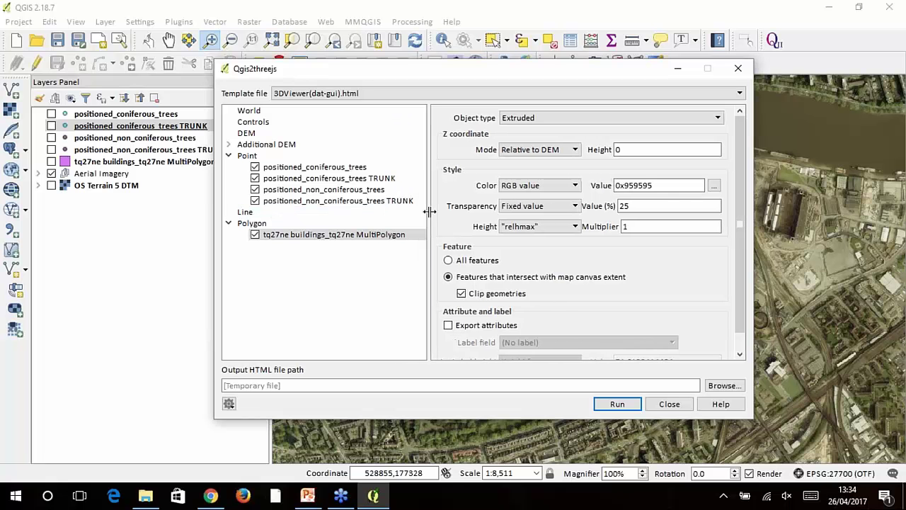
Step: Represent the positioned_coniferous_trees TRUNK points as cylinders coloured with the brown RGB value 0xaa5500
left_click(383, 179)
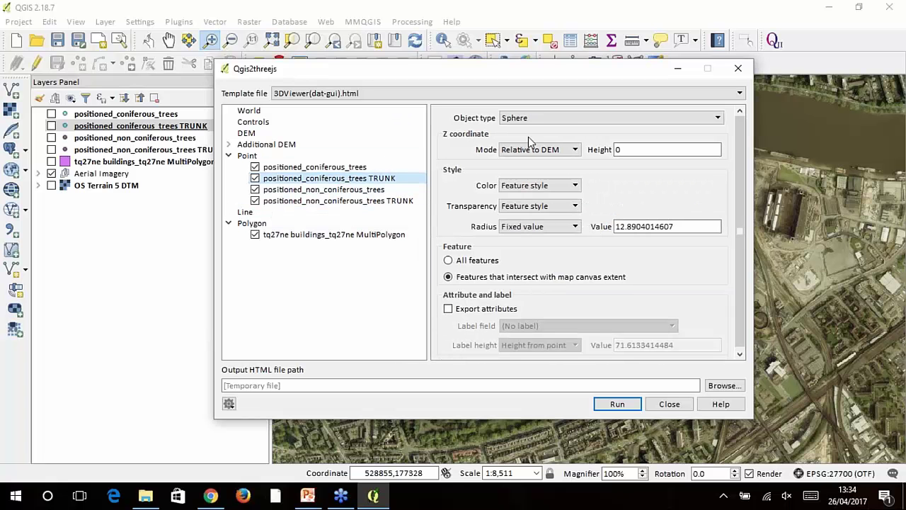
left_click(566, 118)
left_click(556, 136)
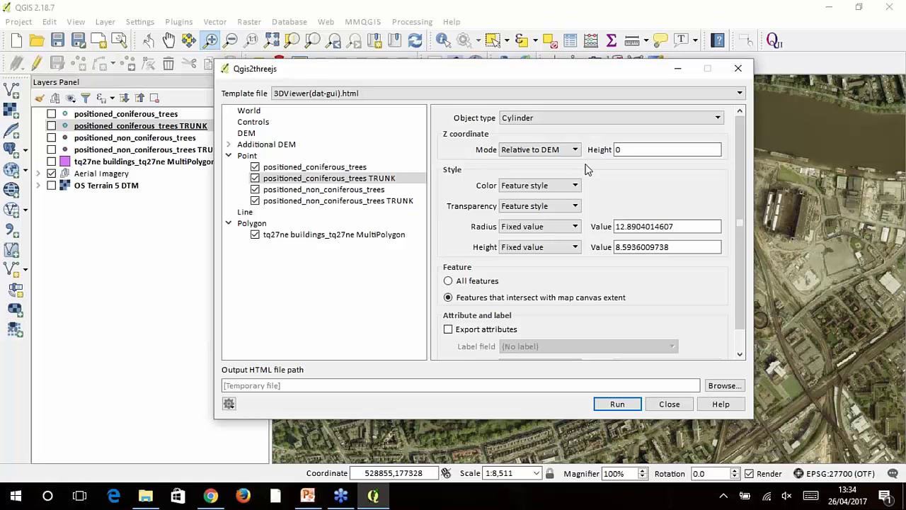
left_click(560, 186)
left_click(559, 217)
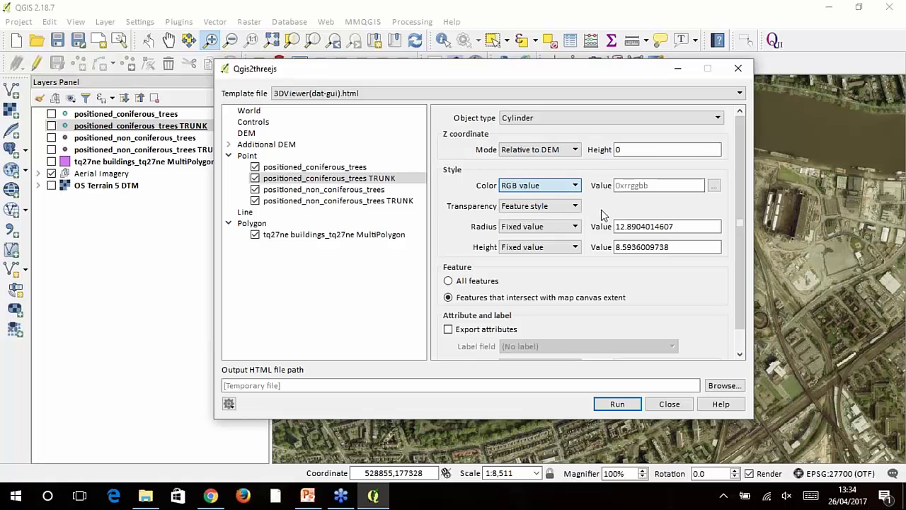
left_click(714, 186)
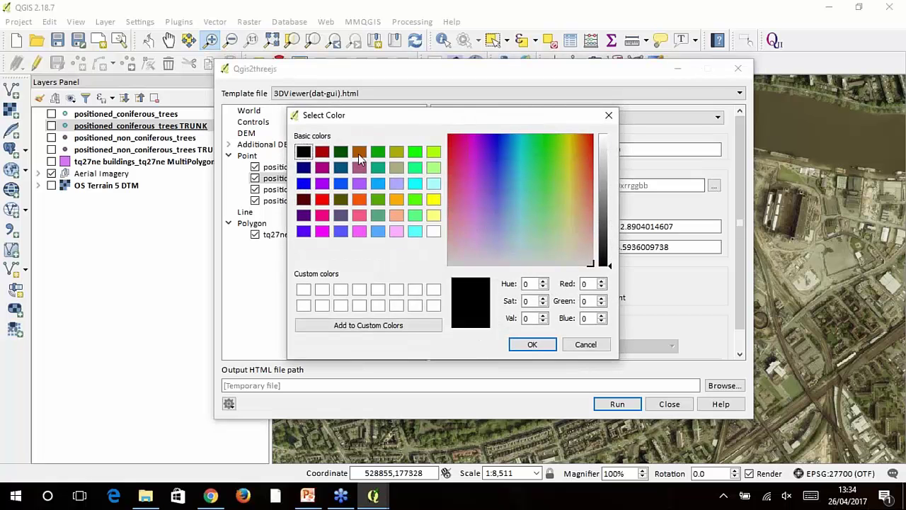
left_click(359, 153)
left_click(531, 344)
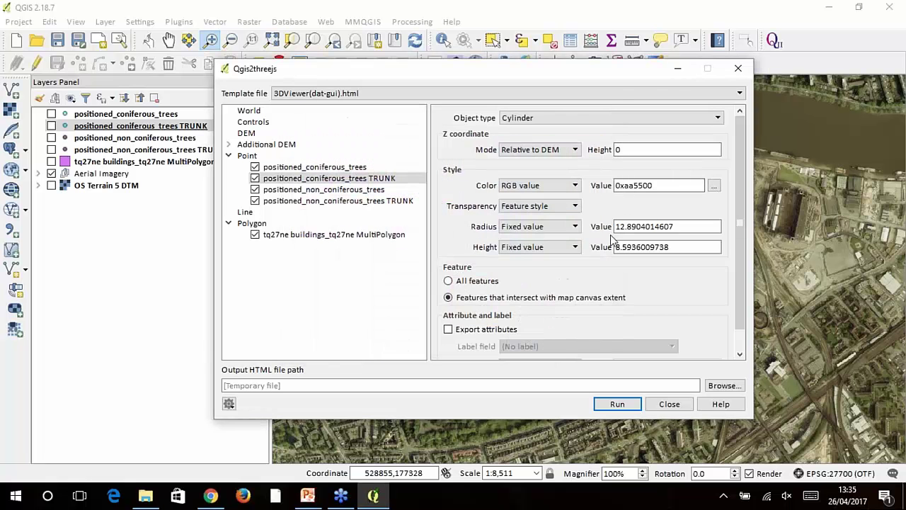
left_click(545, 188)
left_click(539, 199)
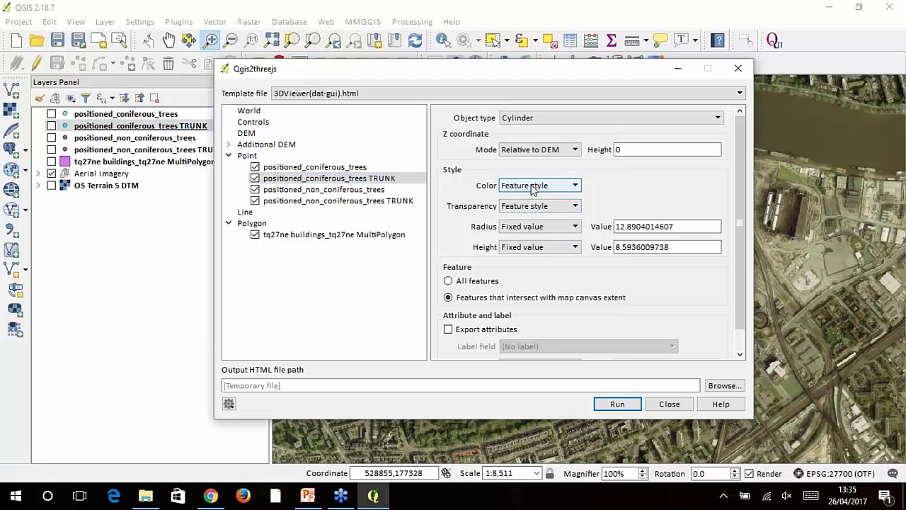
left_click(567, 190)
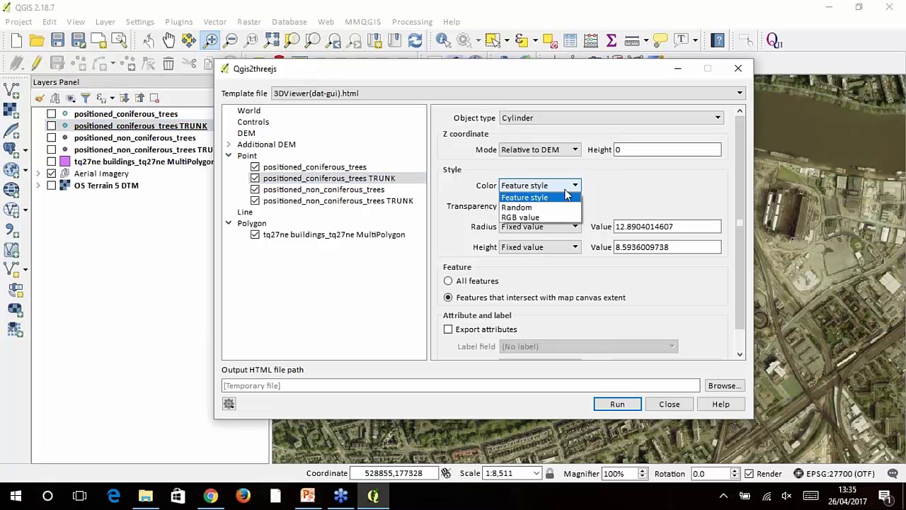
left_click(531, 214)
left_click(714, 186)
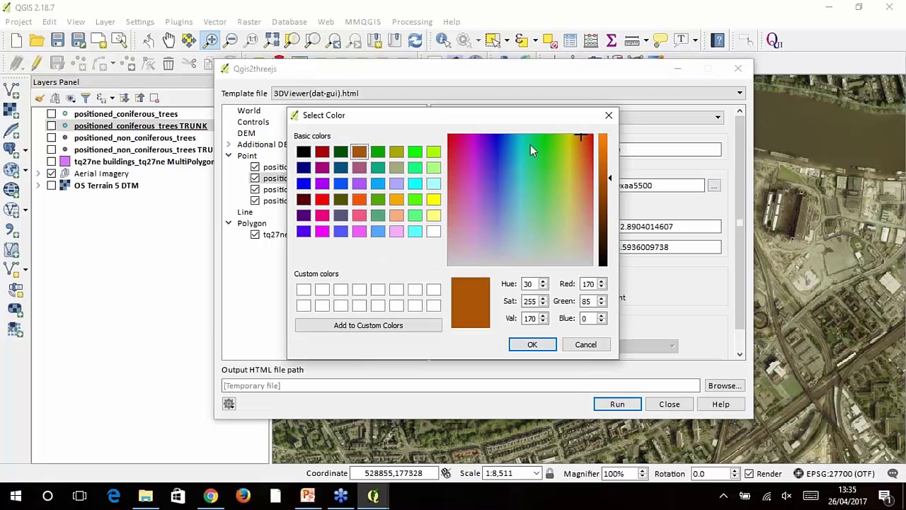
left_click(531, 344)
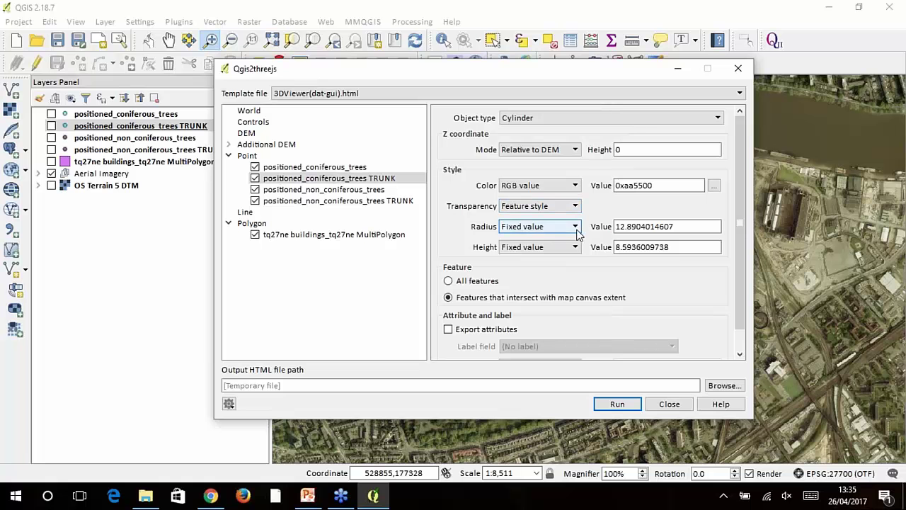
Step: Give the coniferous trunk cylinders a fixed radius of 1 and a fixed height of 5
double_click(641, 226)
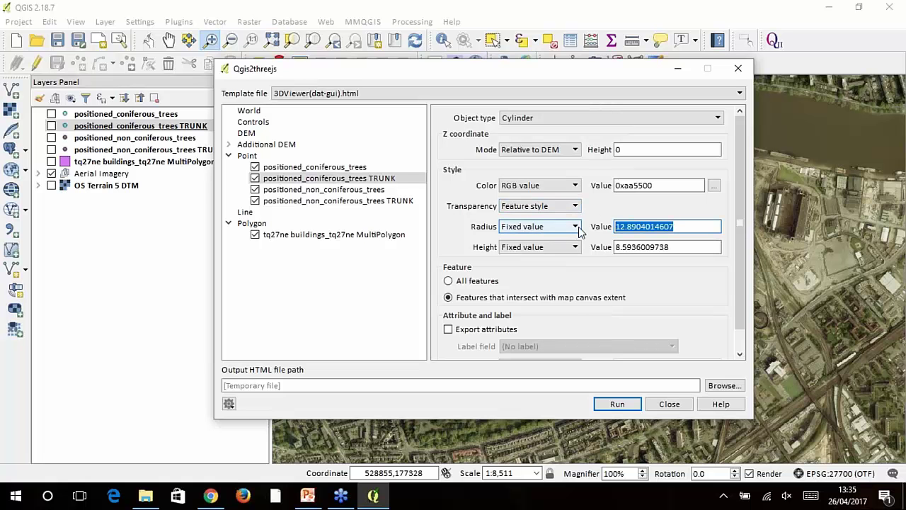
type("2")
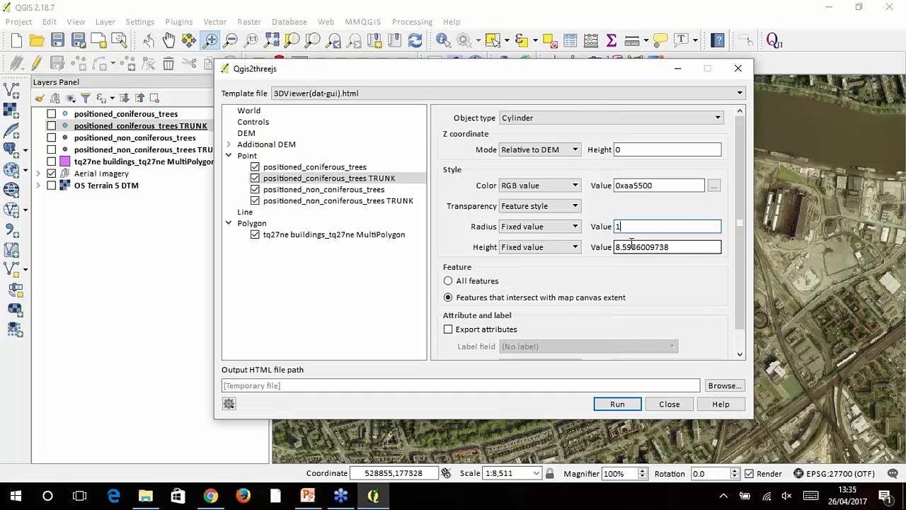
left_click_drag(674, 247, 616, 254)
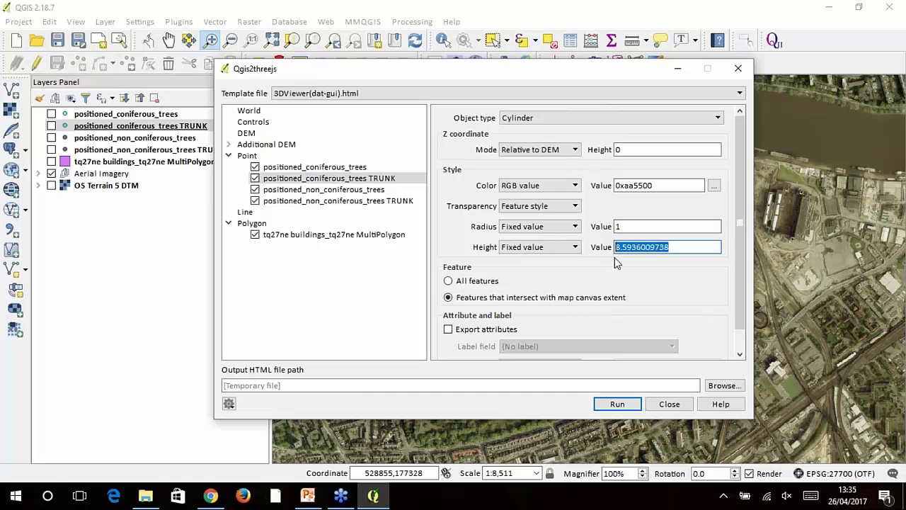
type("5")
Step: Represent the positioned_non_coniferous_trees TRUNK points as cylinders coloured with the brown RGB value 0xaa5500
left_click(378, 202)
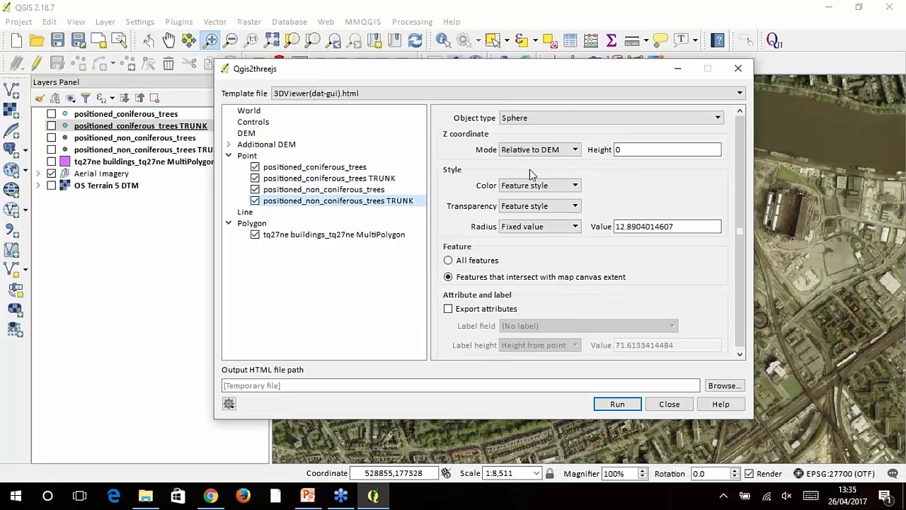
left_click(578, 118)
left_click(571, 139)
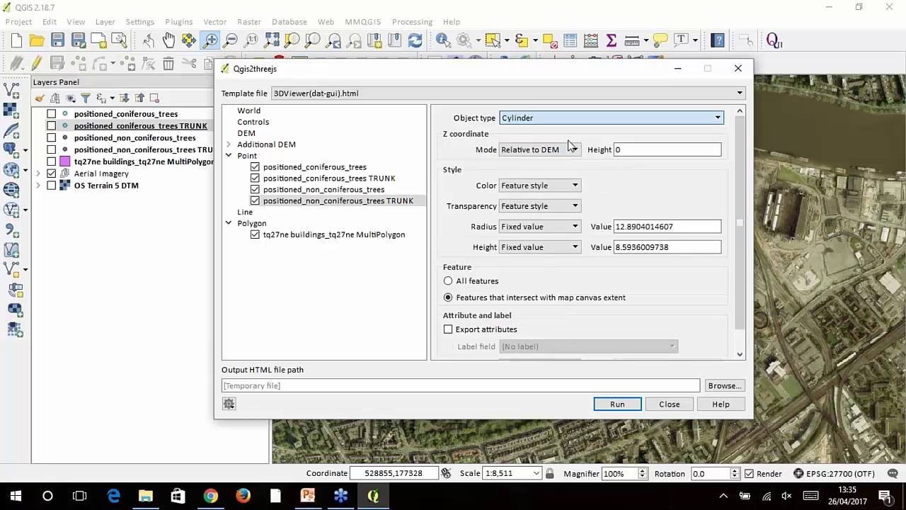
left_click(575, 185)
left_click(538, 216)
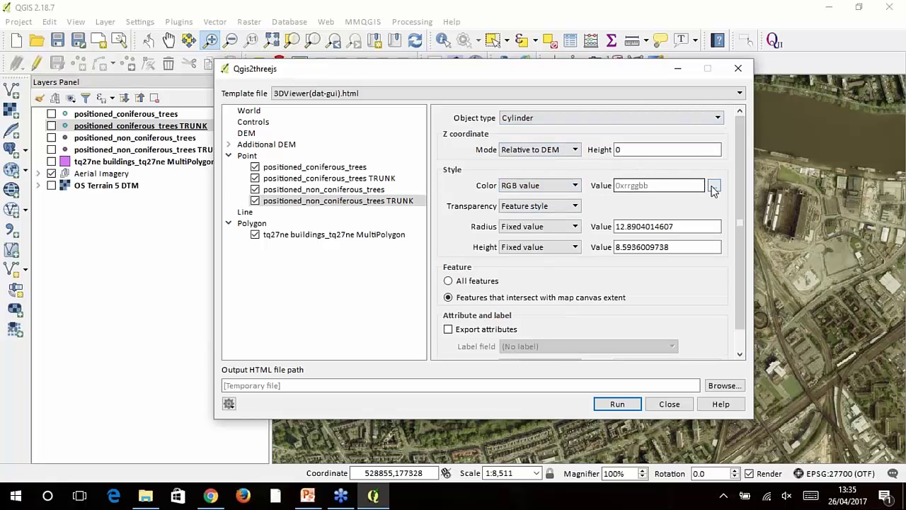
left_click(713, 186)
left_click(356, 154)
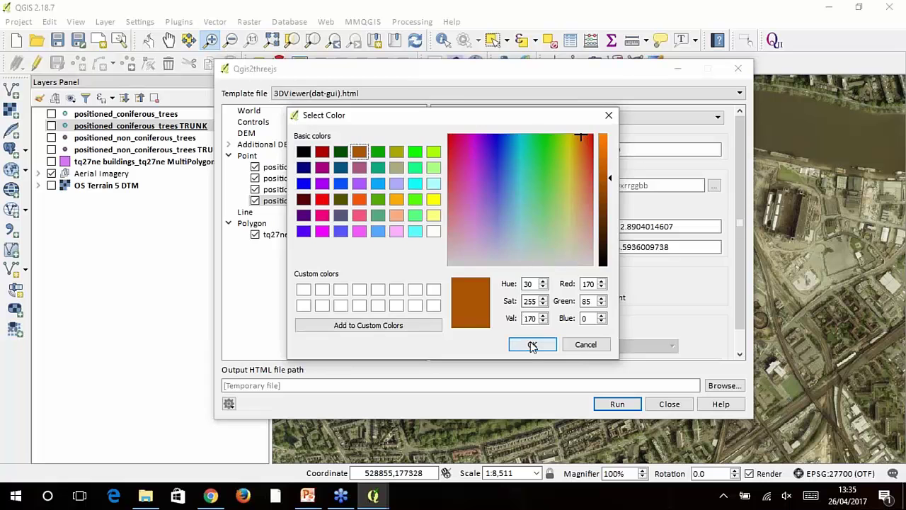
left_click(531, 344)
Step: Give the non-coniferous trunk cylinders a fixed radius of 1 and a fixed height of 5
double_click(690, 228)
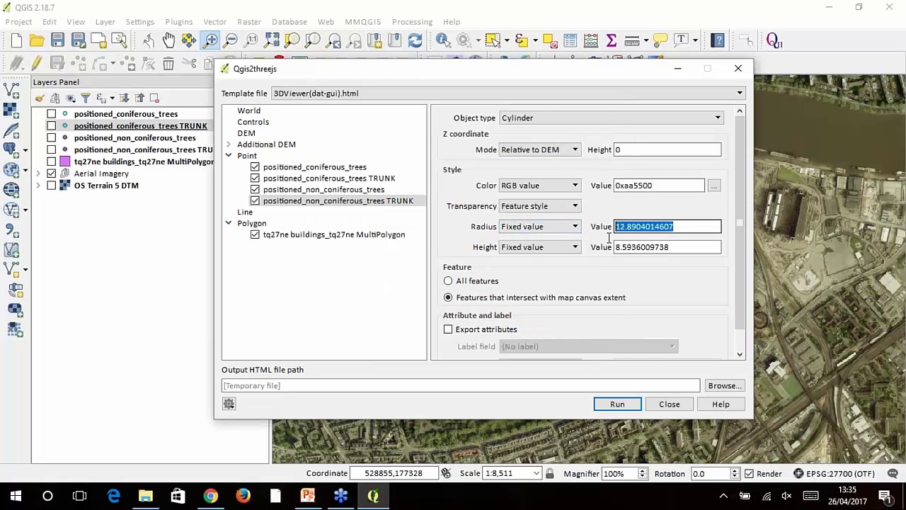
type("1")
double_click(671, 247)
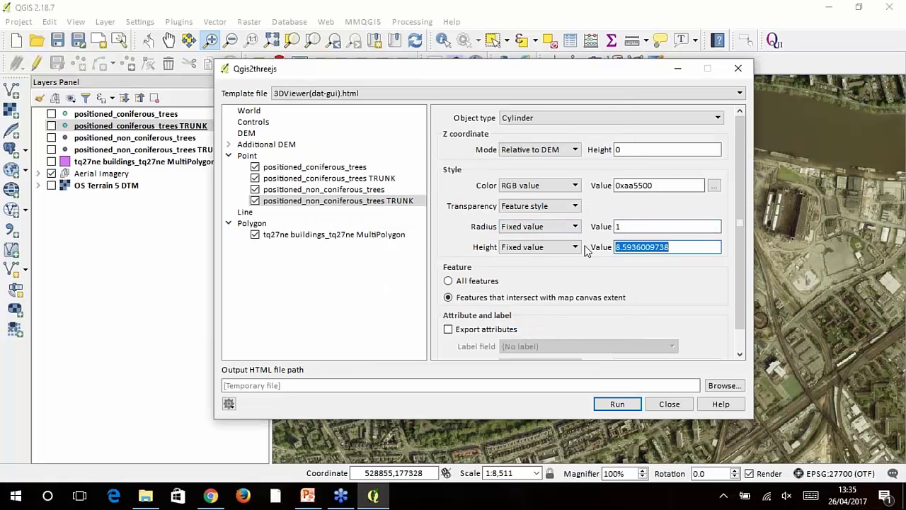
type("5")
Step: Represent the positioned_coniferous_trees points as cones placed at a height of 5 relative to the DEM
left_click(355, 169)
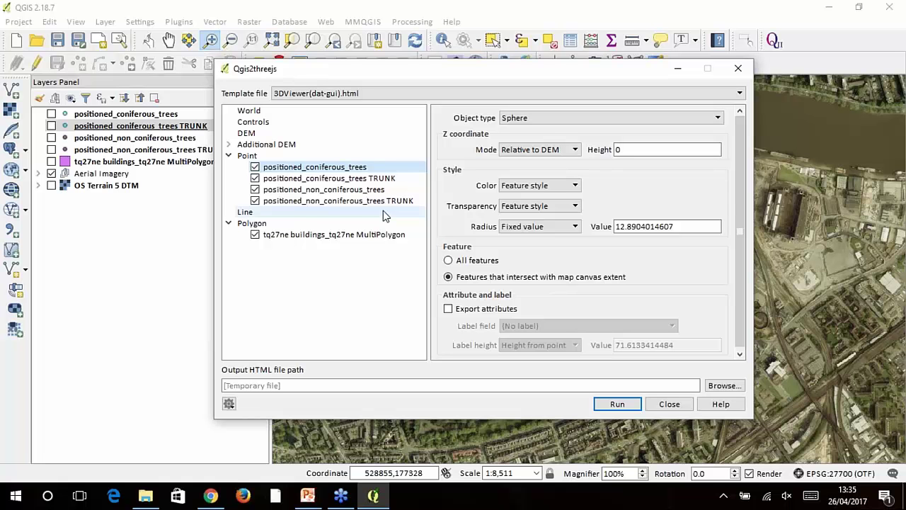
left_click(551, 119)
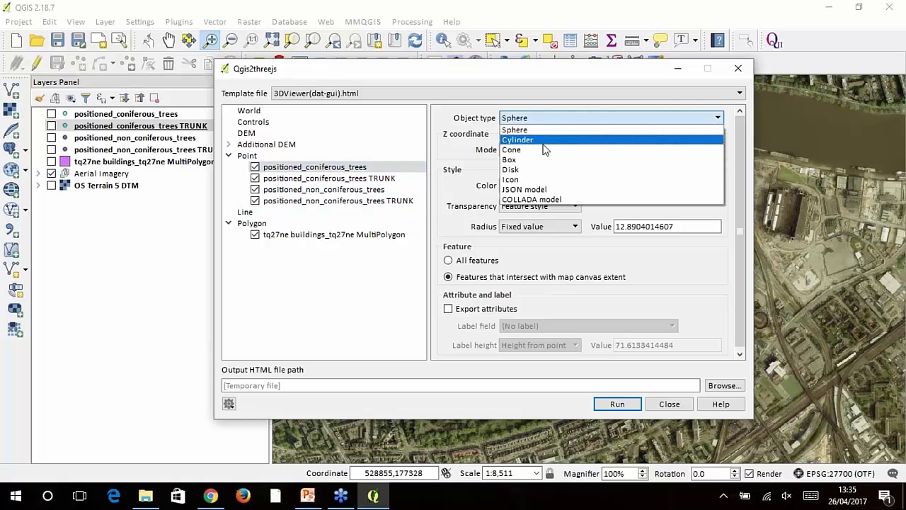
left_click(541, 150)
double_click(627, 150)
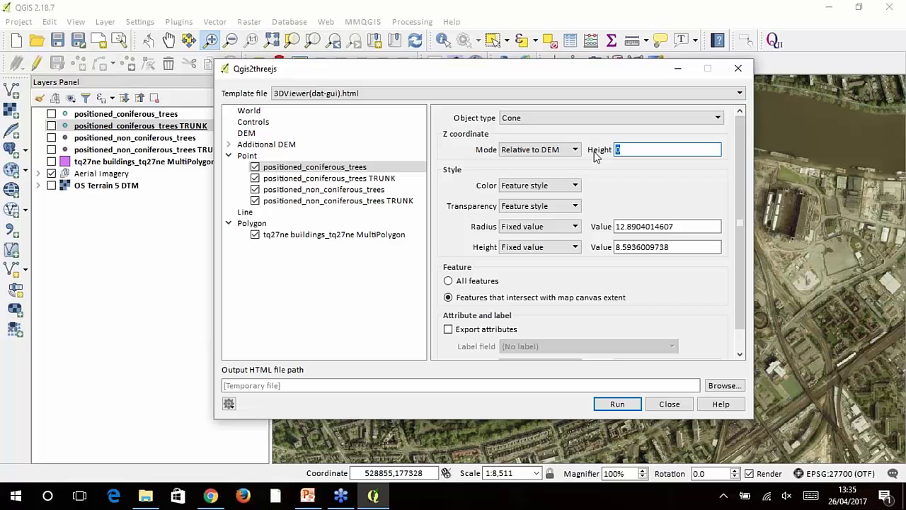
type("5")
Step: Colour the coniferous tree cones with the dark green RGB value 0x005500
left_click(575, 186)
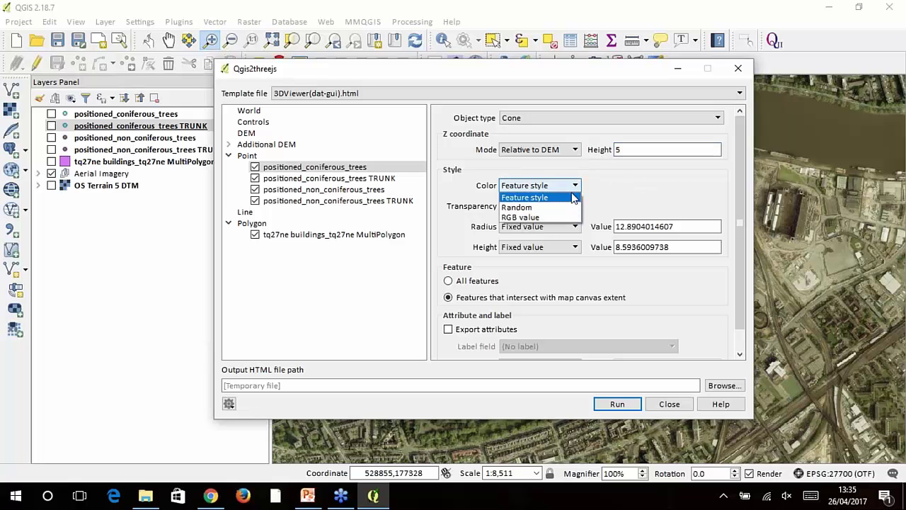
left_click(538, 217)
left_click(714, 186)
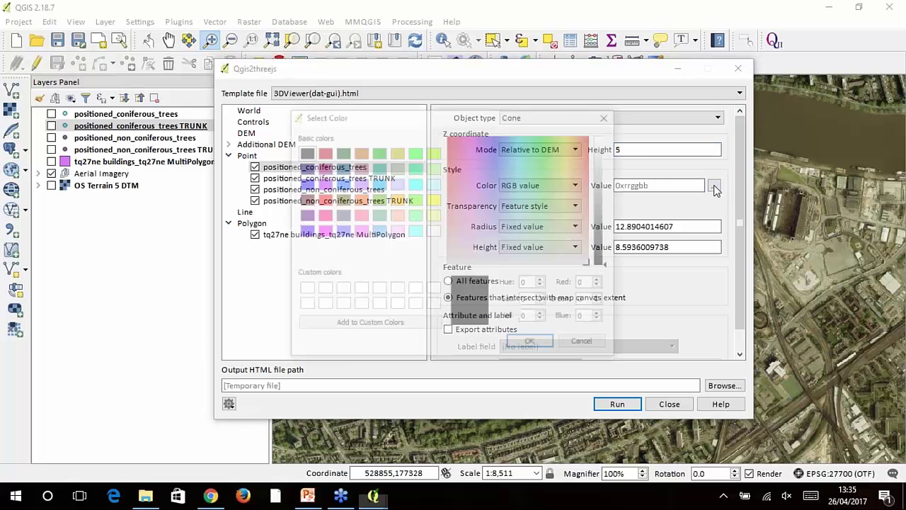
left_click(341, 151)
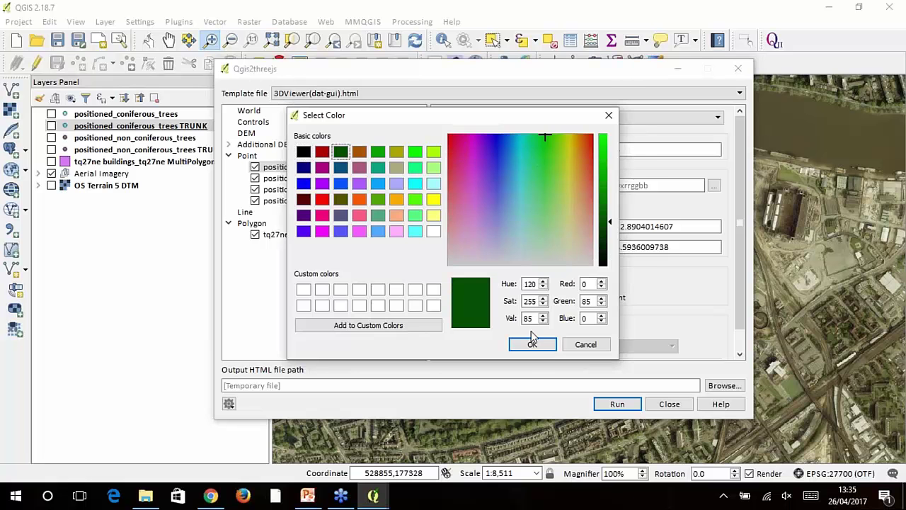
left_click(532, 344)
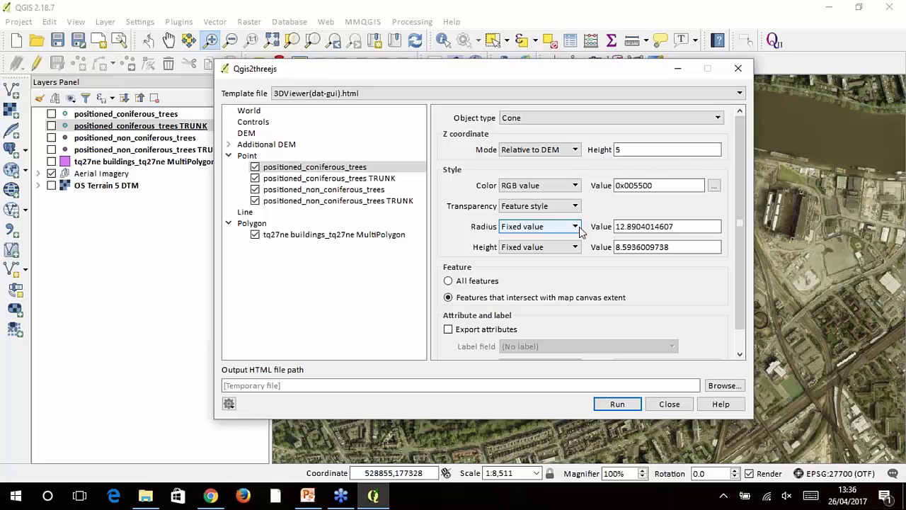
Step: Give the coniferous tree cones a fixed radius of 10 and a fixed height of 25
double_click(684, 227)
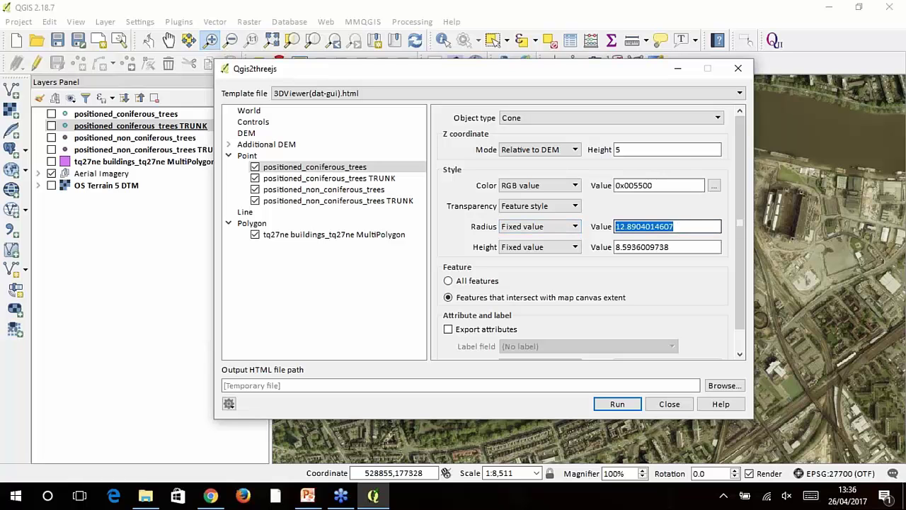
type("10")
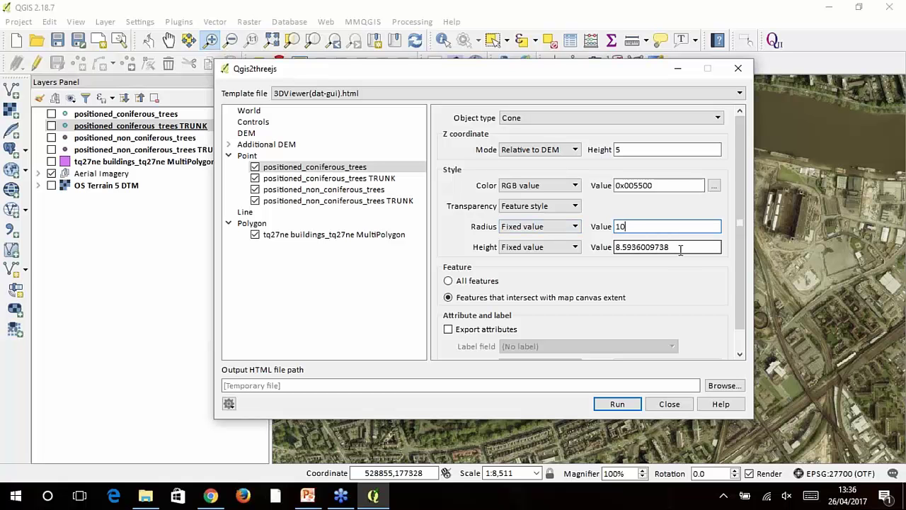
left_click_drag(681, 249, 598, 251)
type("2")
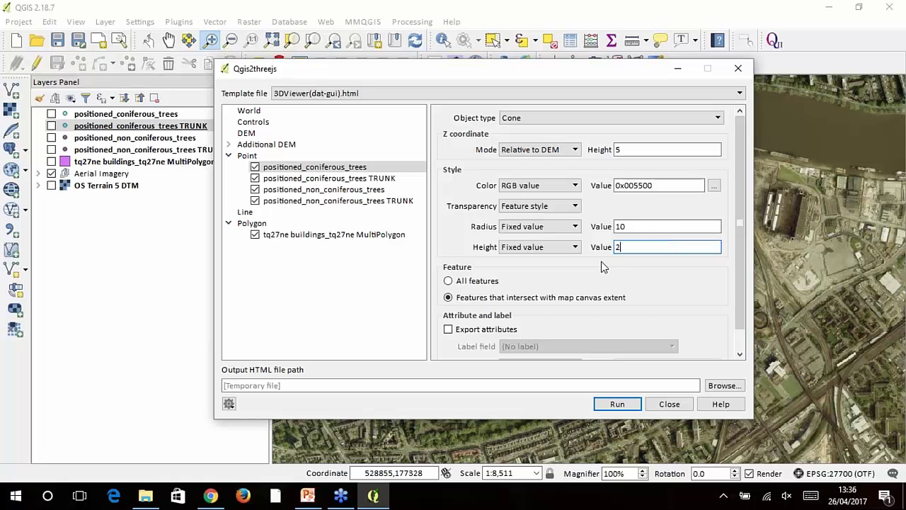
type("5")
key("Tab")
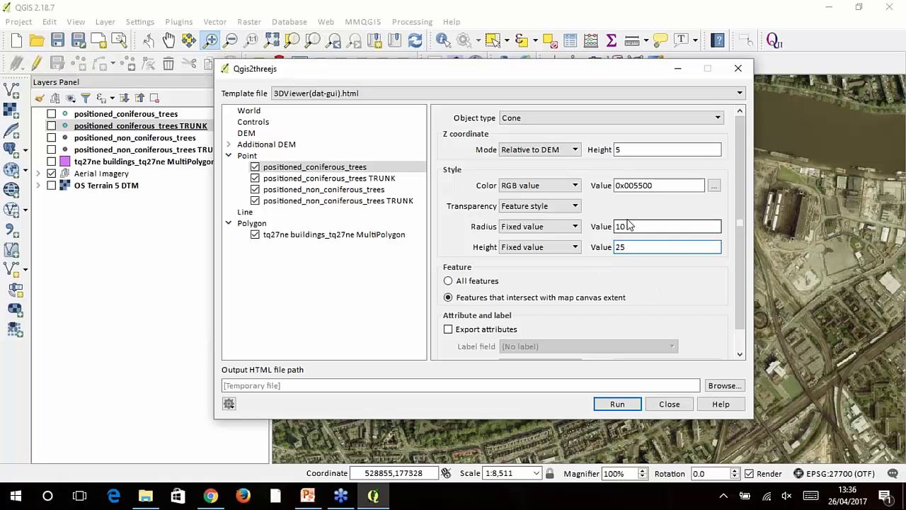
Step: Place the positioned_non_coniferous_trees spheres at a height of 12.5 relative to the DEM
left_click(342, 190)
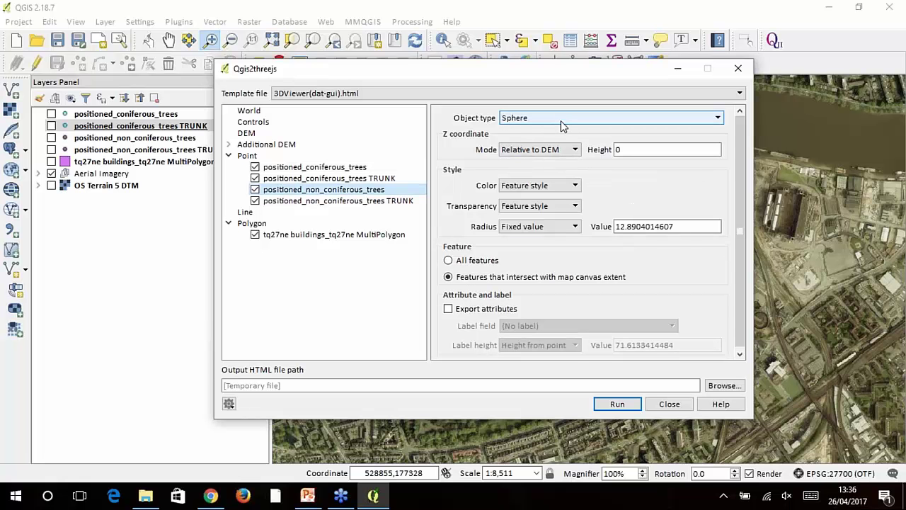
left_click(632, 149)
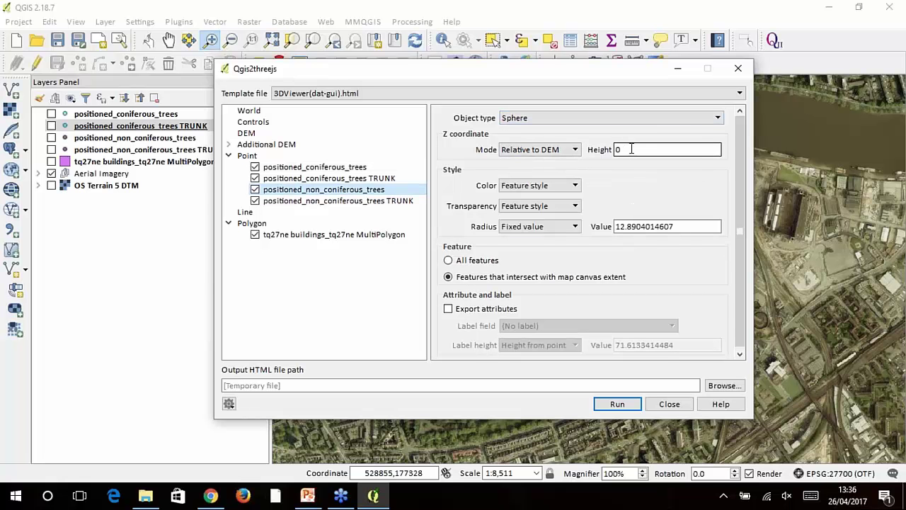
key("BackSpace")
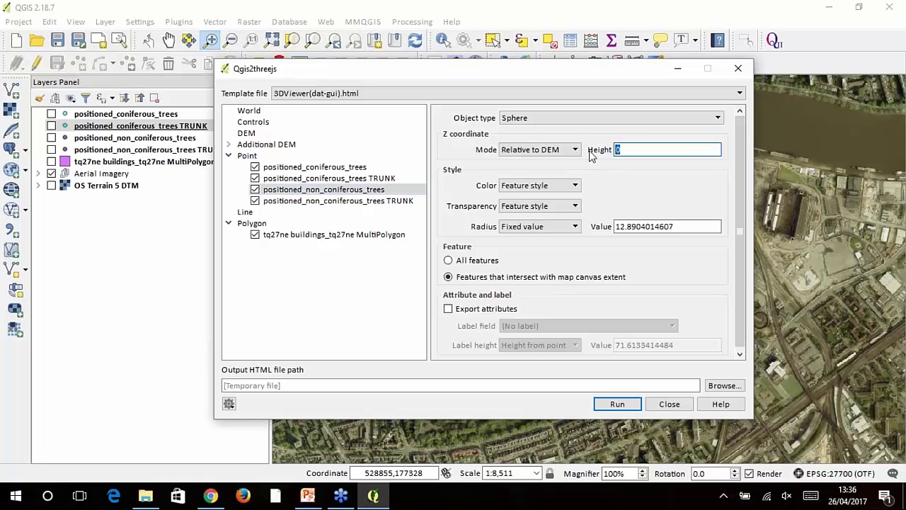
type("12.5")
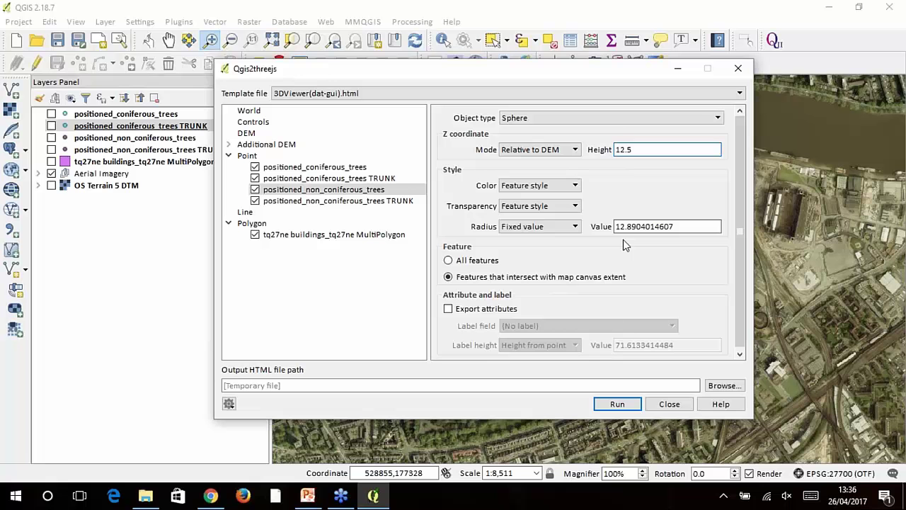
Step: Colour the positioned_non_coniferous_trees spheres with the green RGB value 0x00aa00
left_click(573, 185)
left_click(557, 215)
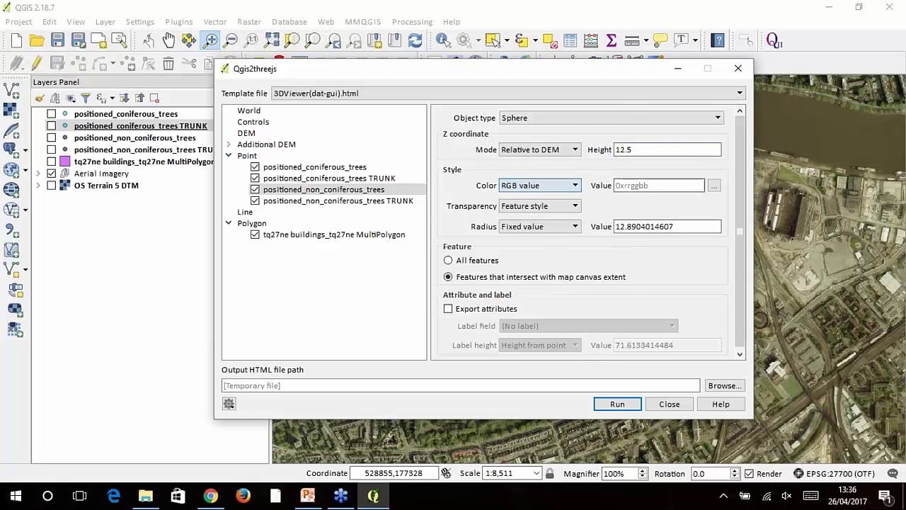
left_click(713, 185)
left_click(378, 153)
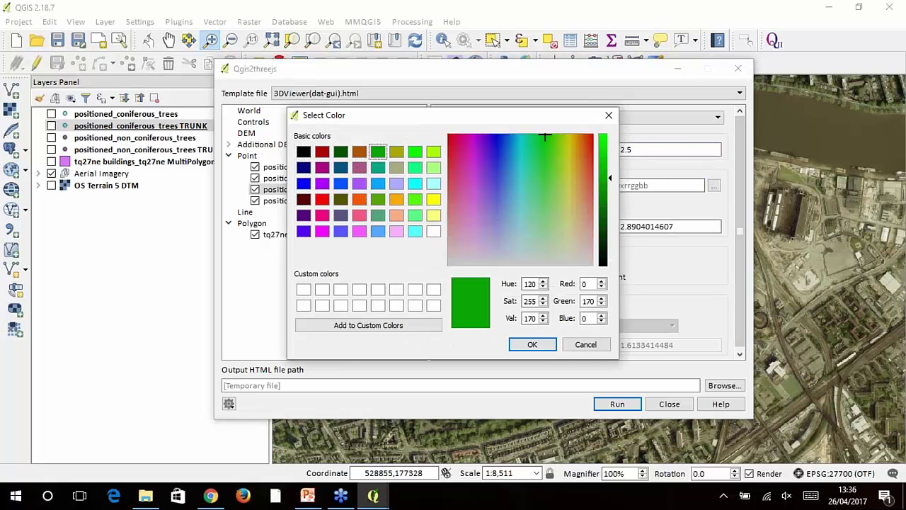
left_click(532, 345)
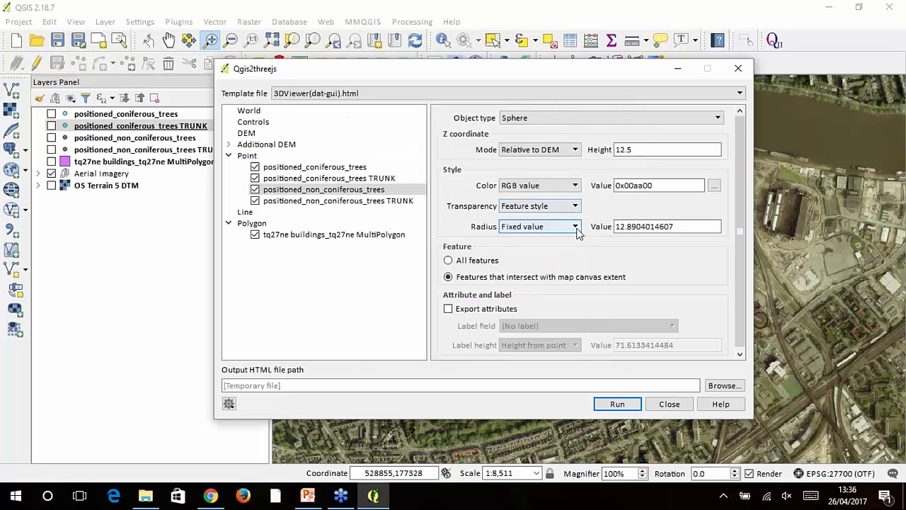
Step: Give the non-coniferous tree spheres a fixed radius of 12.5 and export the scene to the 3D web viewer
key("Tab")
key("Tab")
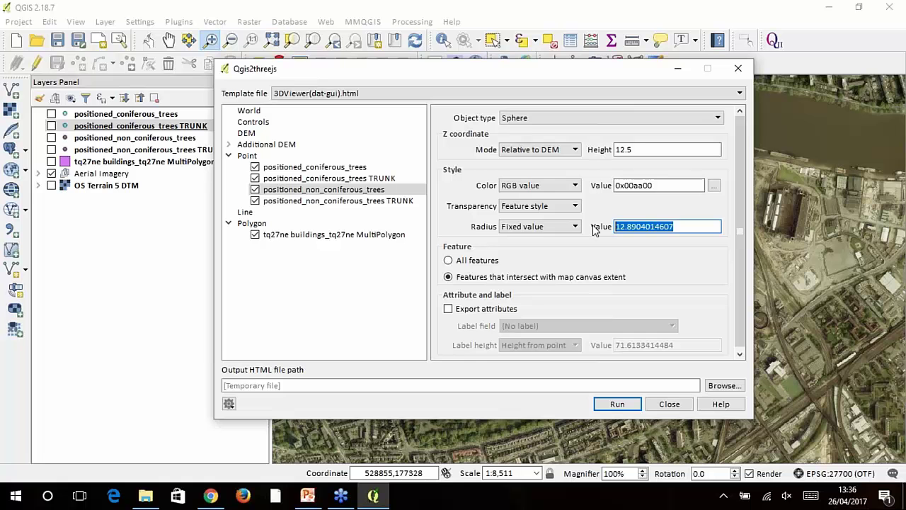
type("12.")
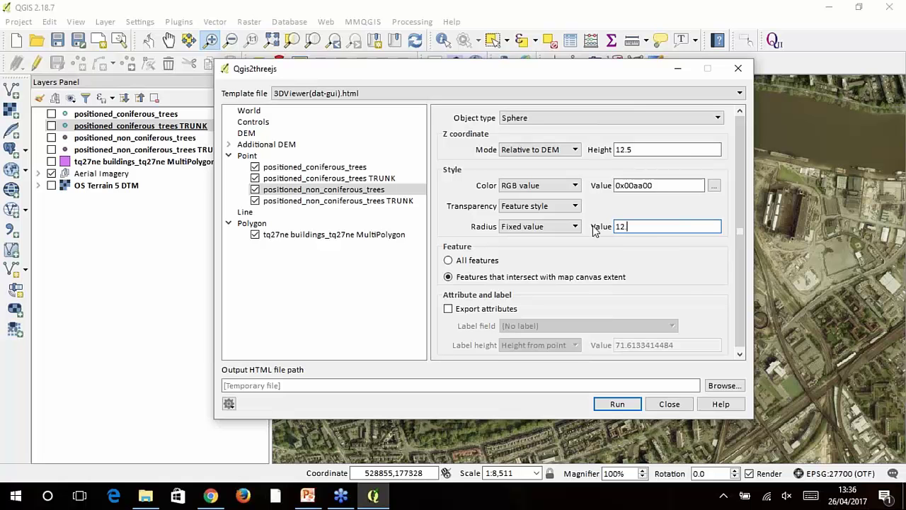
type("5")
left_click(619, 403)
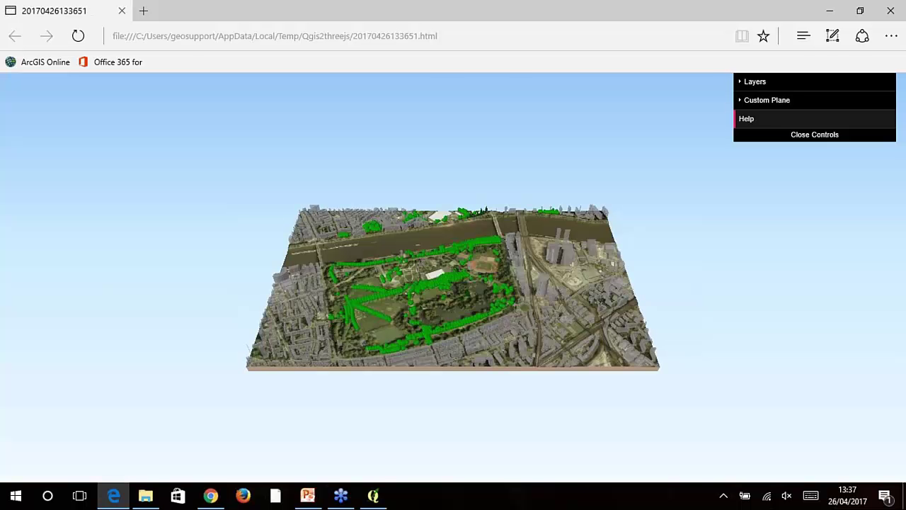
Step: Examine the park's trees, trunks and surrounding buildings in the exported 3D model, close up and from different sides
scroll(387, 296, "up", 2)
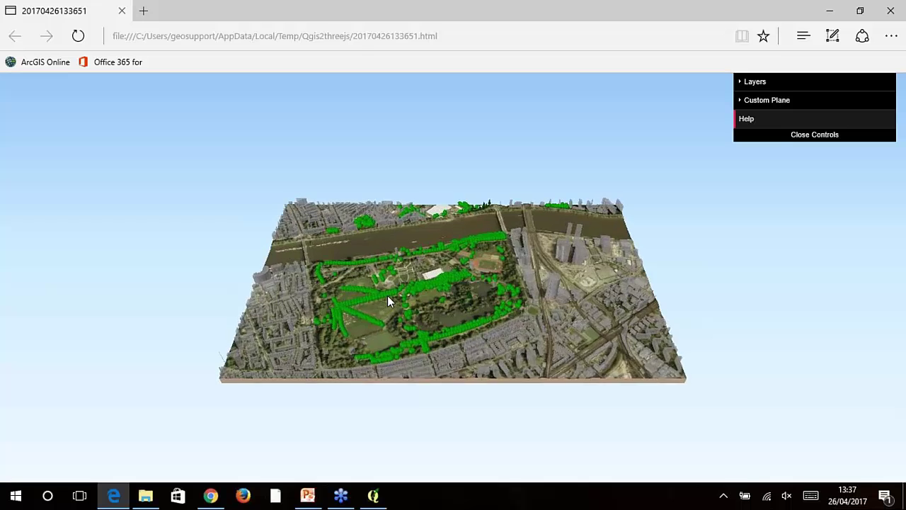
scroll(388, 298, "up", 5)
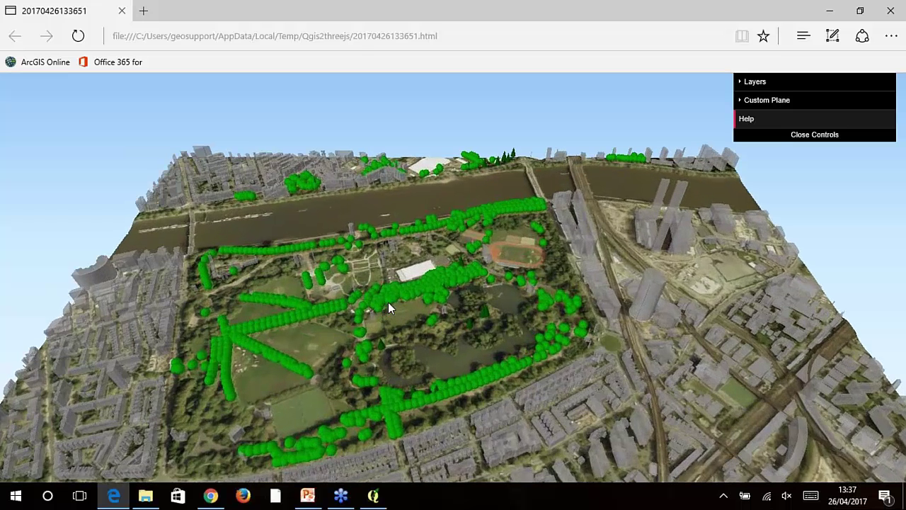
scroll(339, 346, "up", 4)
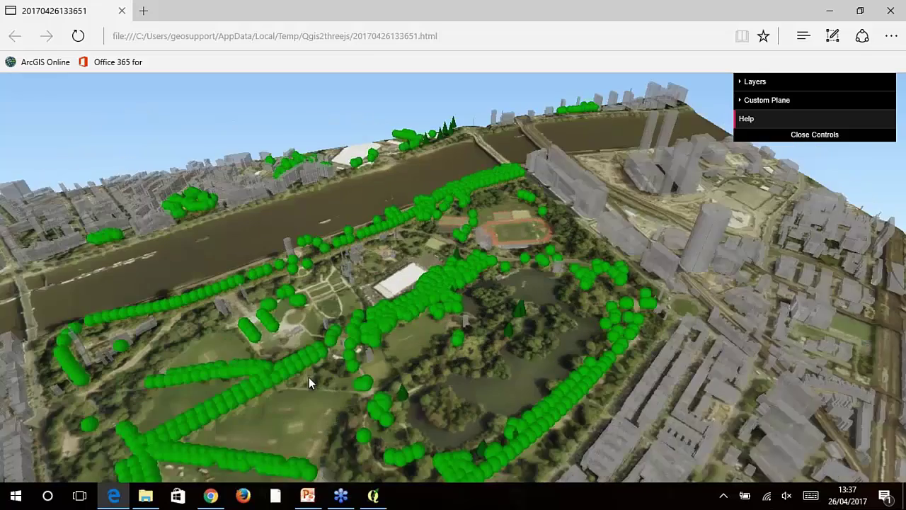
left_click_drag(308, 382, 465, 411)
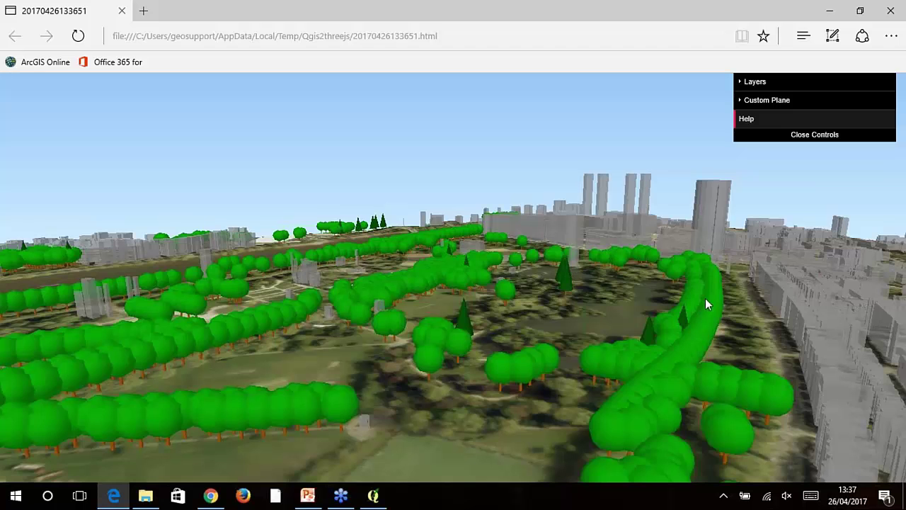
scroll(620, 320, "down", 5)
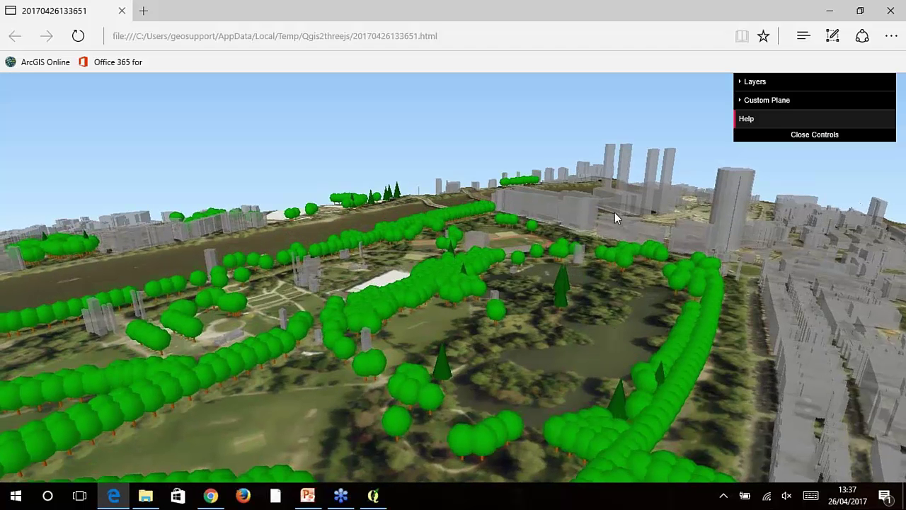
left_click_drag(441, 197, 577, 242)
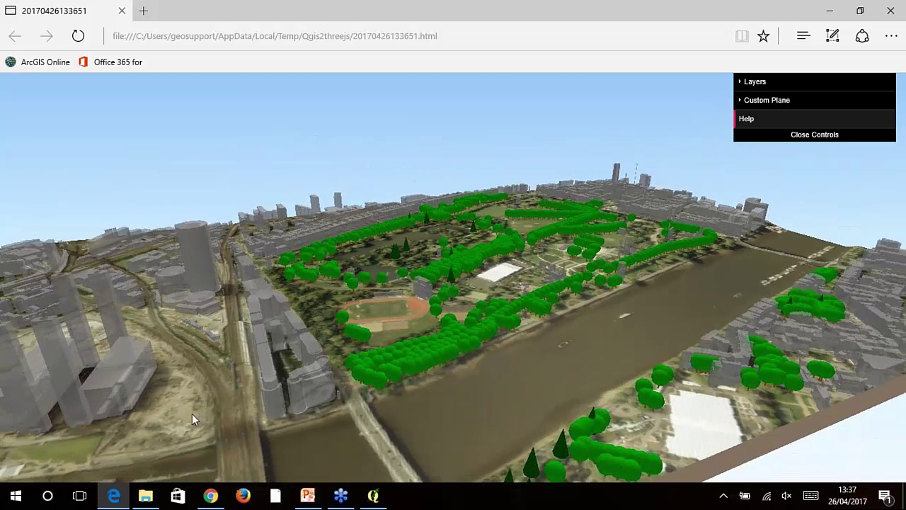
left_click_drag(226, 407, 399, 369)
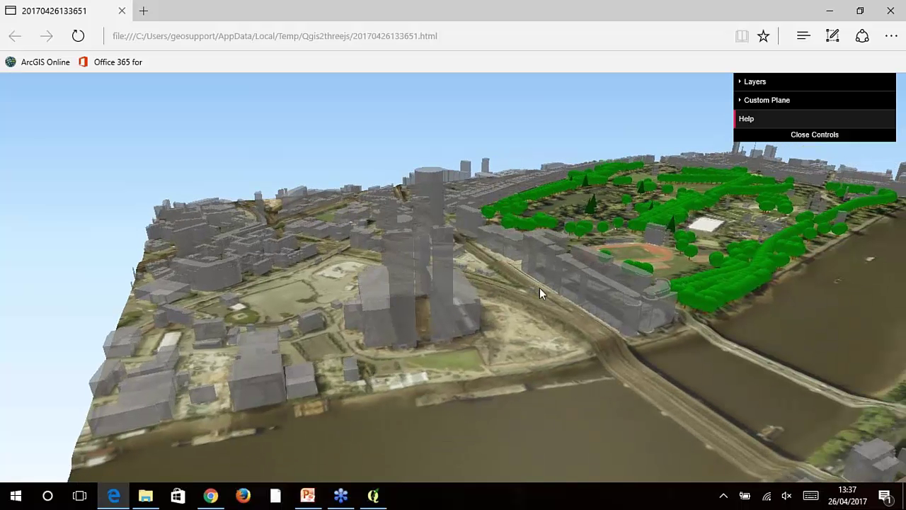
Step: Hide the tq27ne buildings layer in the 3D model and show it again
left_click(742, 83)
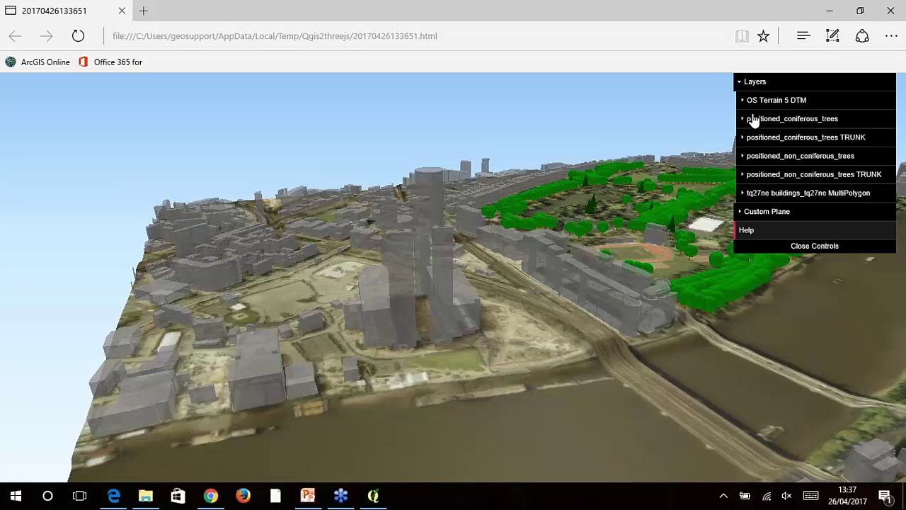
left_click(744, 197)
left_click(811, 215)
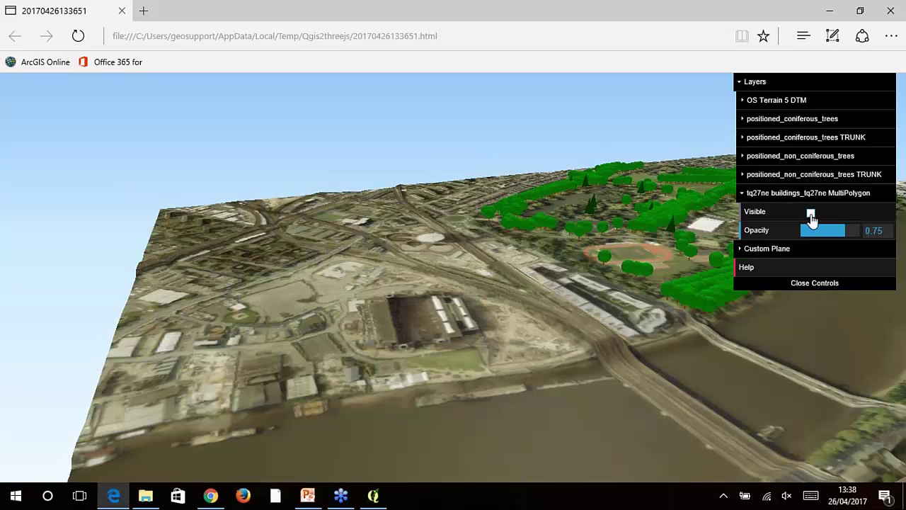
left_click(811, 213)
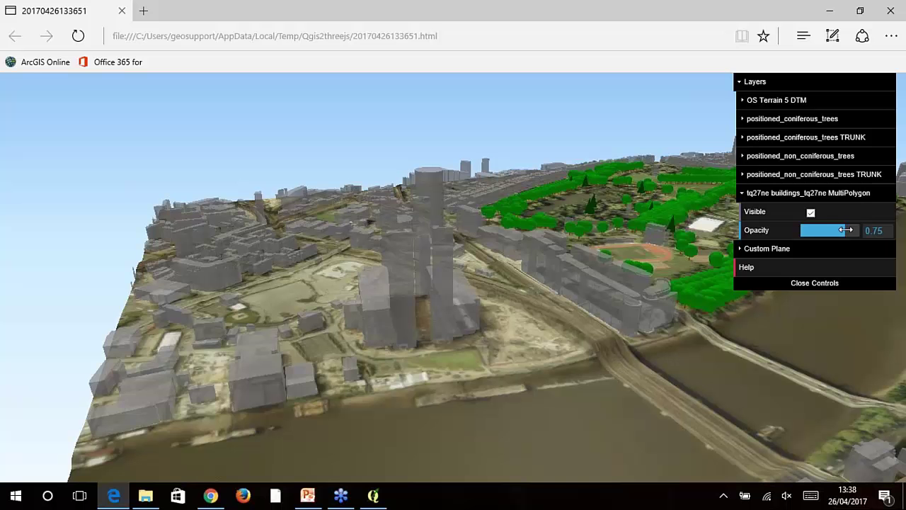
Step: Try the tq27ne buildings layer at an opacity of 1 and reduce it to 0.77
left_click_drag(843, 230, 861, 231)
left_click_drag(493, 315, 475, 328)
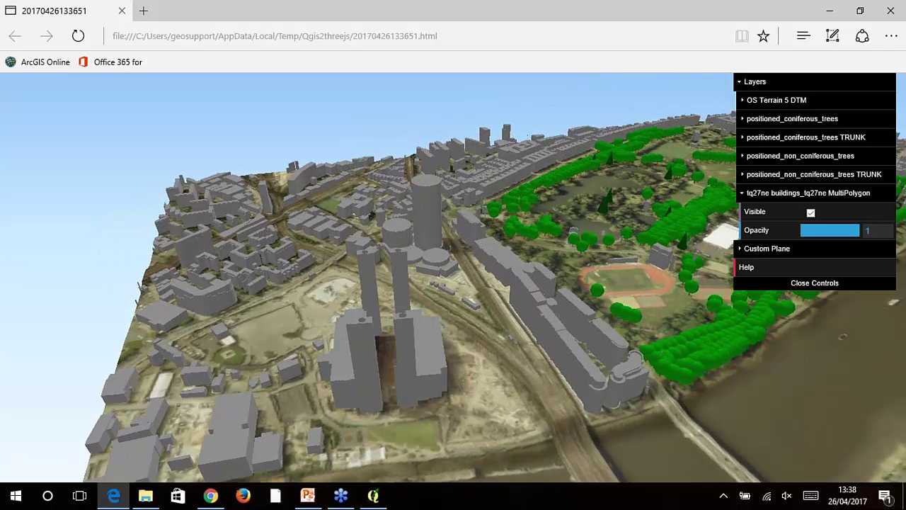
left_click_drag(860, 230, 846, 233)
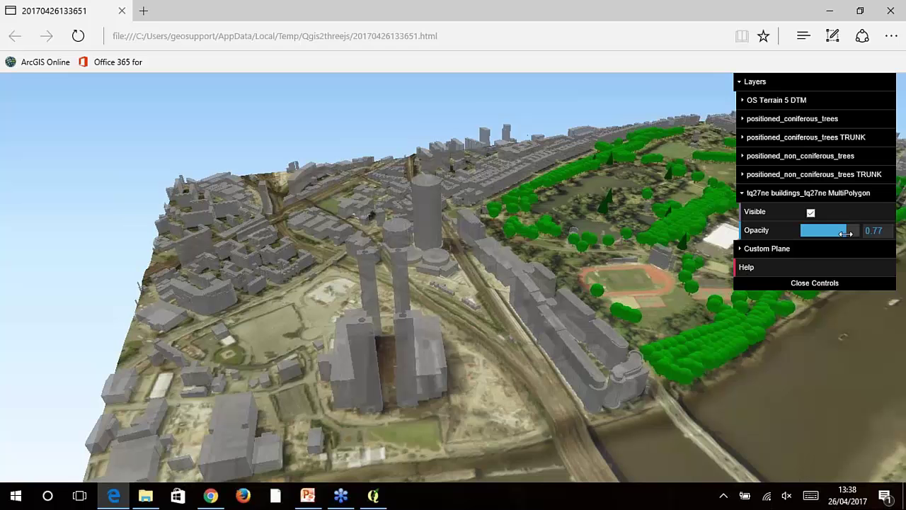
left_click(741, 195)
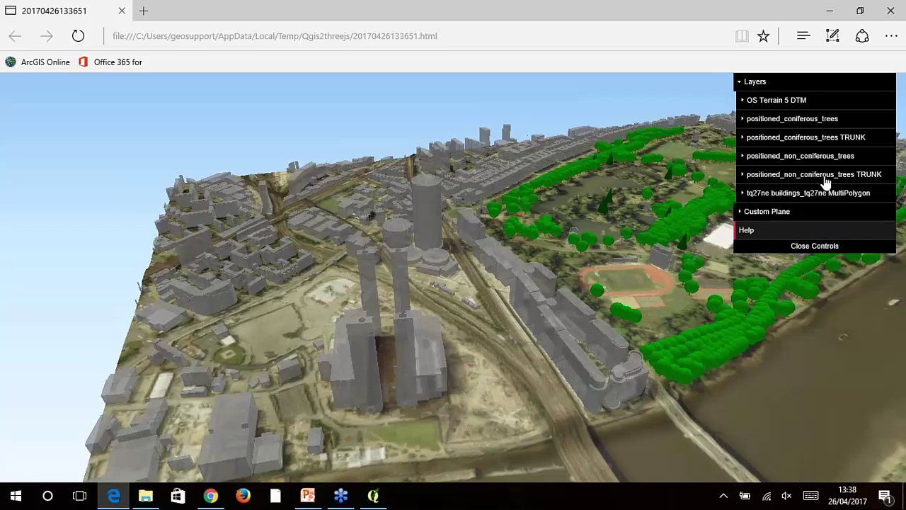
left_click(741, 82)
Step: Add the custom plane to the 3D scene and choose a blue hue in its colour picker
left_click_drag(715, 420, 662, 339)
left_click_drag(580, 328, 563, 337)
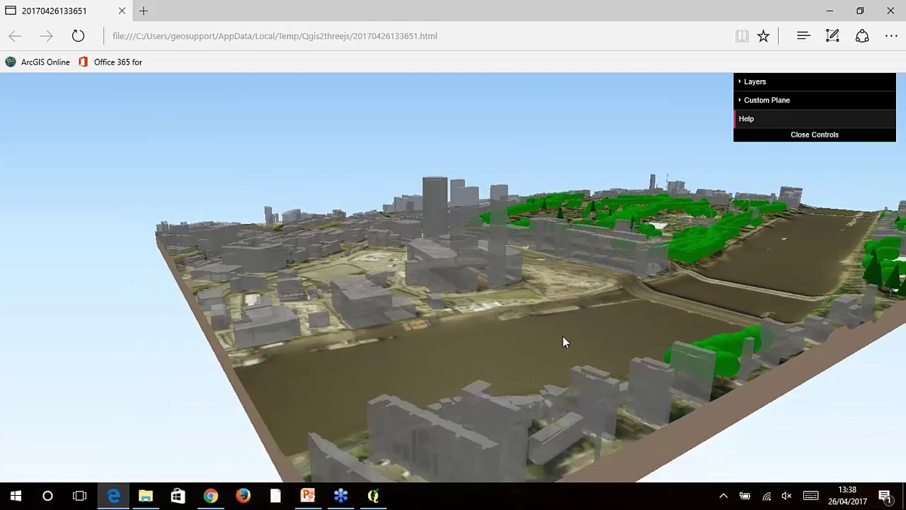
scroll(579, 329, "down", 2)
scroll(582, 332, "down", 2)
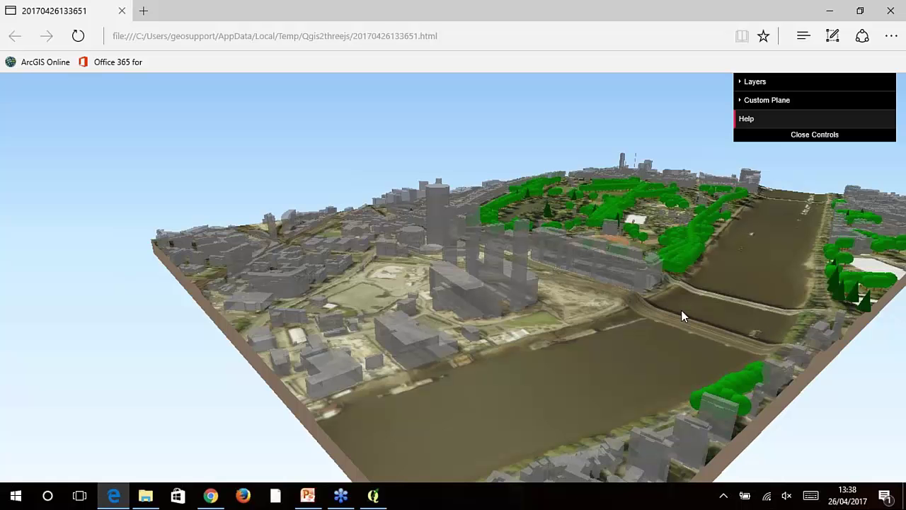
left_click(742, 103)
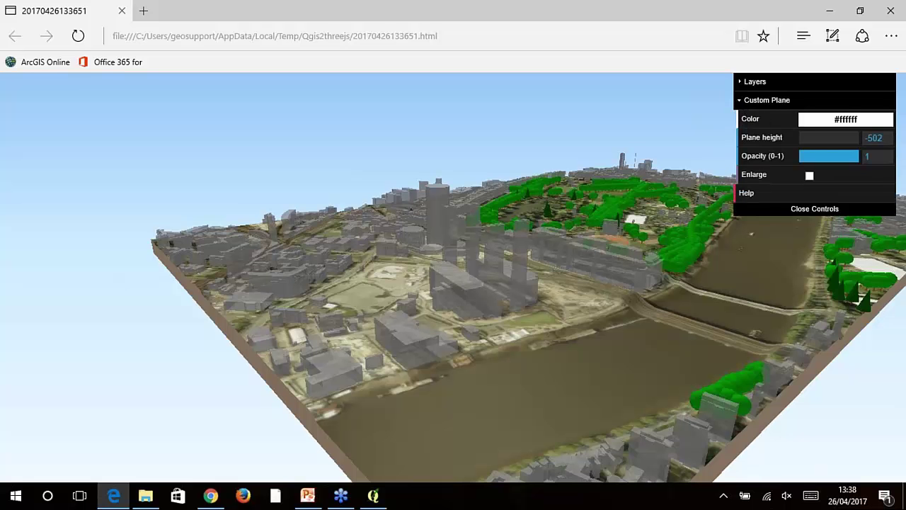
left_click(869, 121)
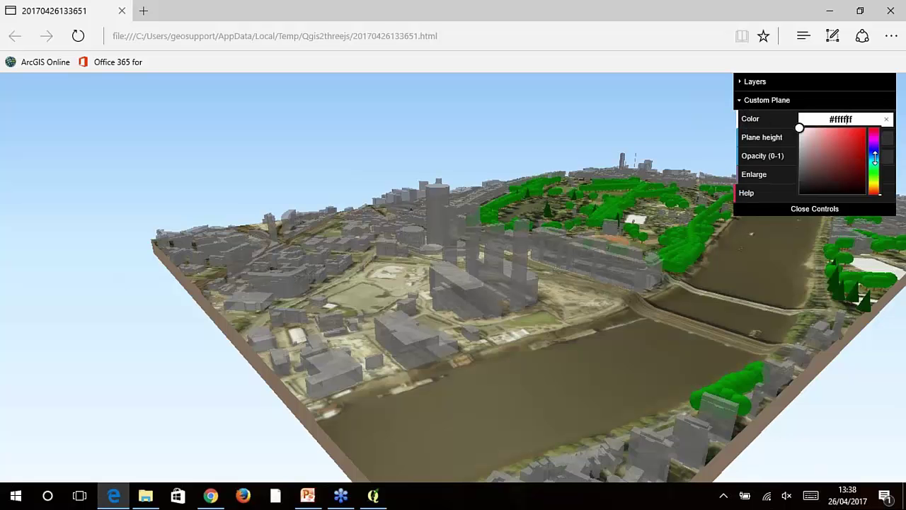
left_click(874, 148)
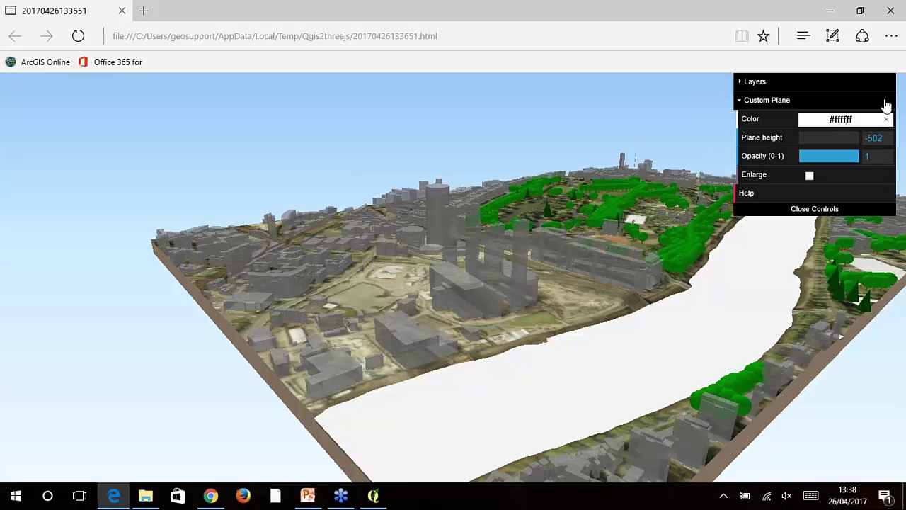
left_click(883, 101)
left_click(751, 101)
Step: Set the custom plane's height to 0
double_click(878, 138)
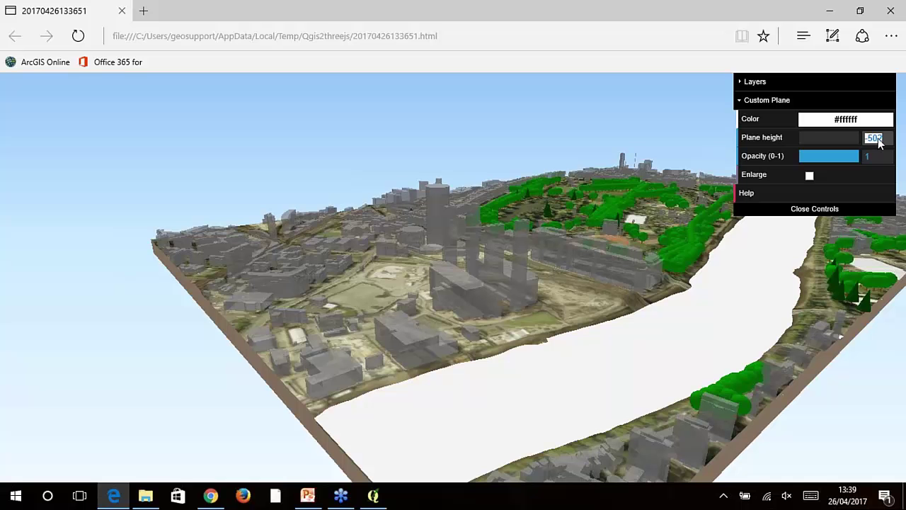
type("0")
key("Return")
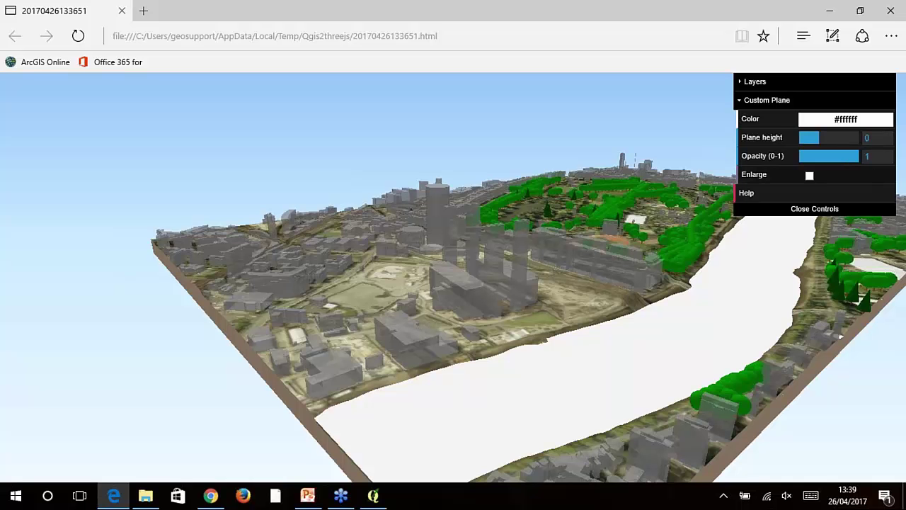
Step: Colour the custom plane blue (#1589c8) so that it represents the river water
left_click(847, 119)
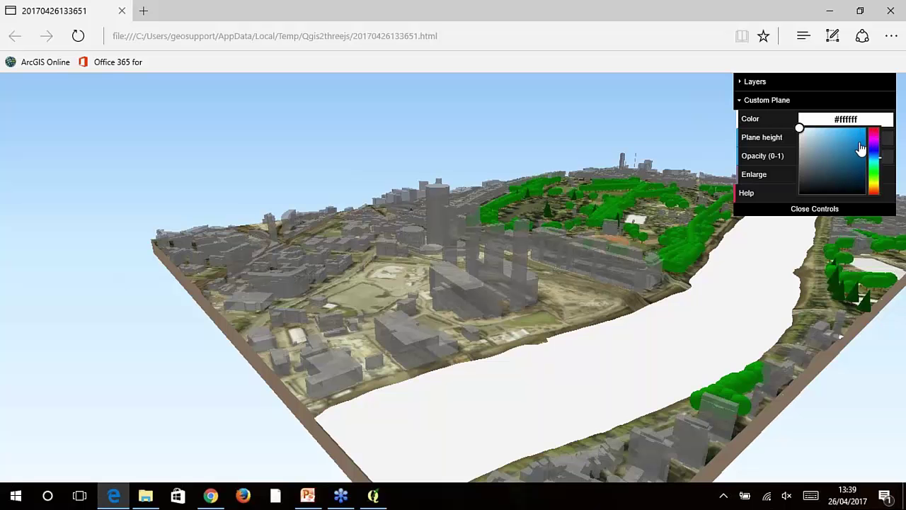
left_click(859, 149)
left_click(767, 100)
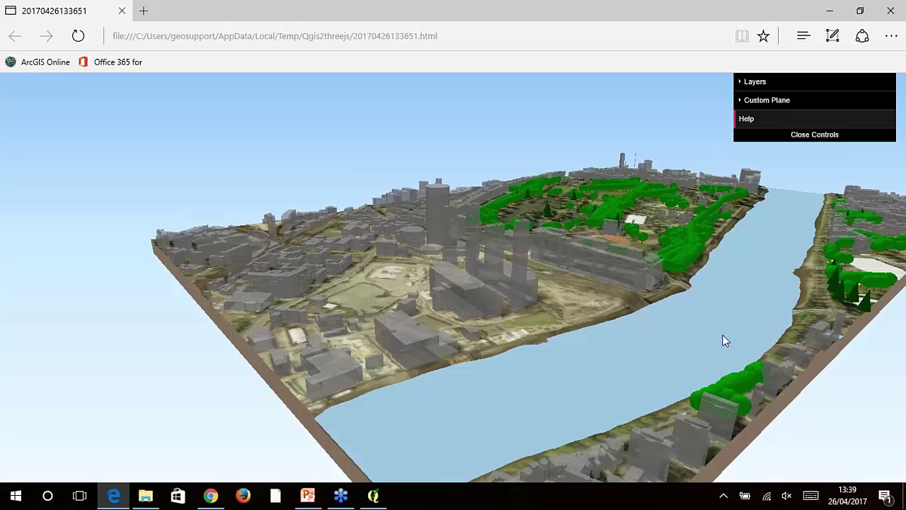
Step: Make the blue custom plane semi-transparent with an opacity of 0.7
left_click(740, 103)
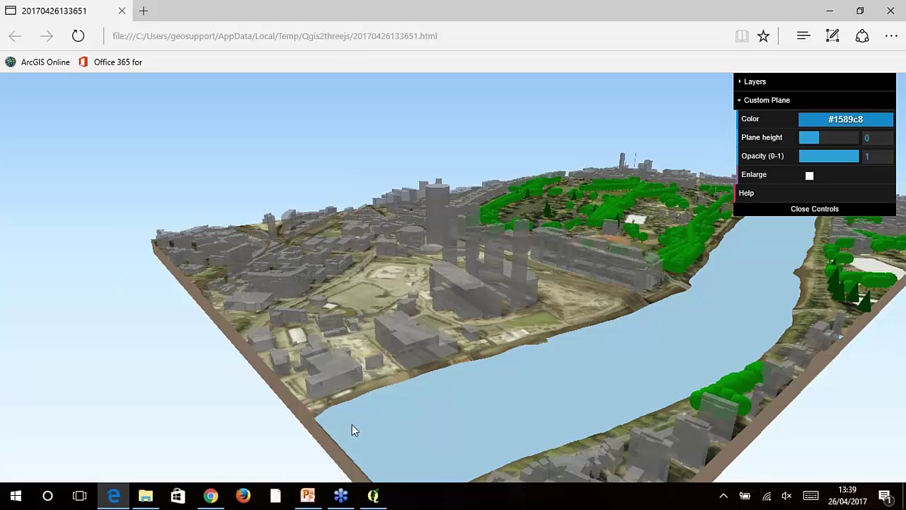
left_click_drag(750, 300, 679, 318)
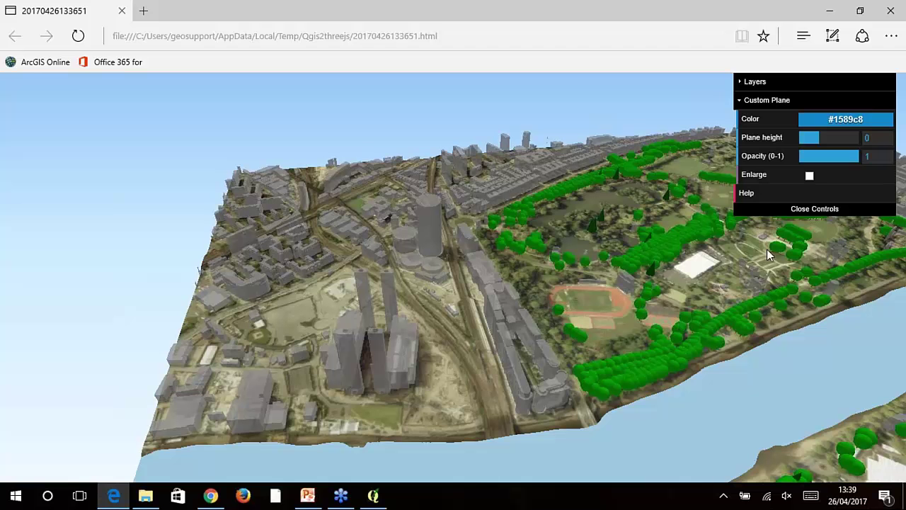
left_click_drag(861, 156, 842, 154)
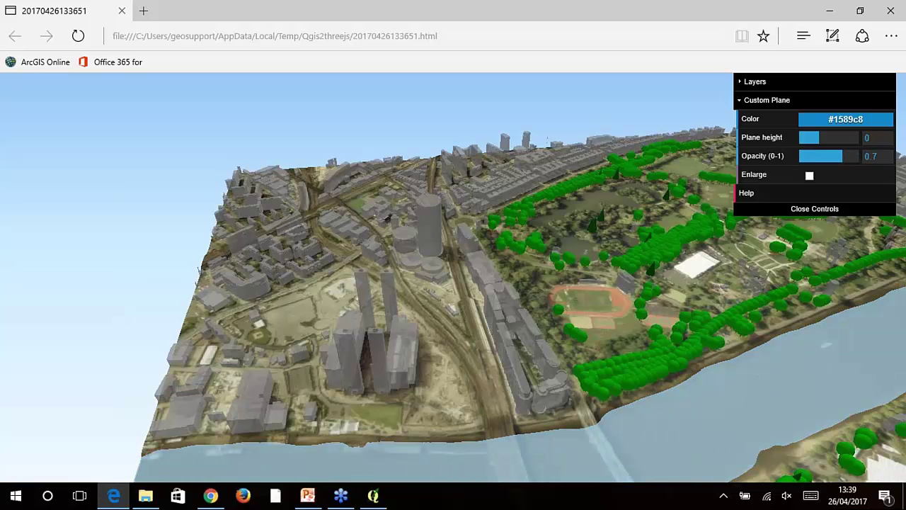
Step: Try lowering the custom plane to -18 and set its height to 2
left_click_drag(741, 377, 740, 375)
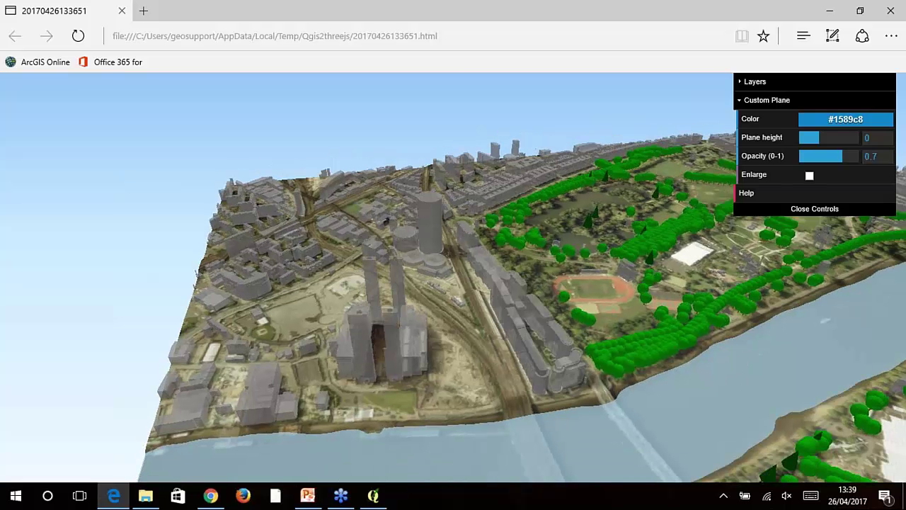
left_click_drag(818, 137, 818, 137)
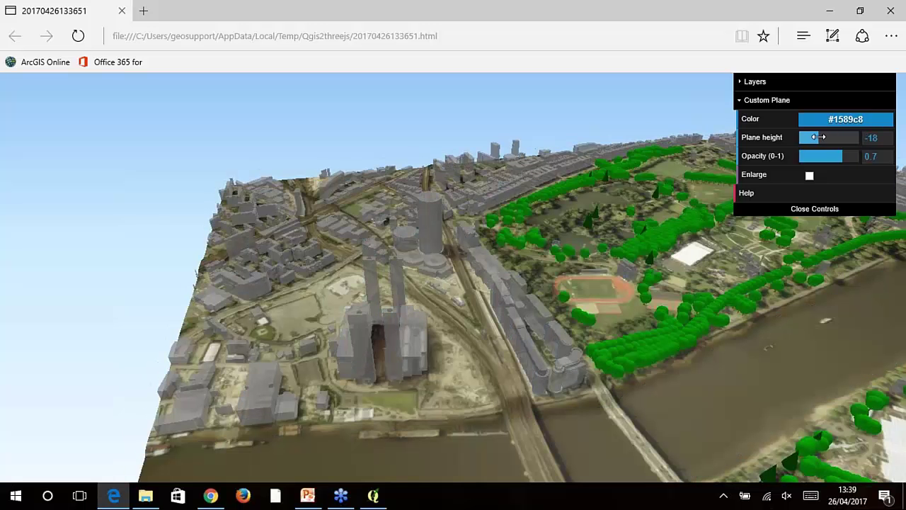
left_click(875, 137)
type("2")
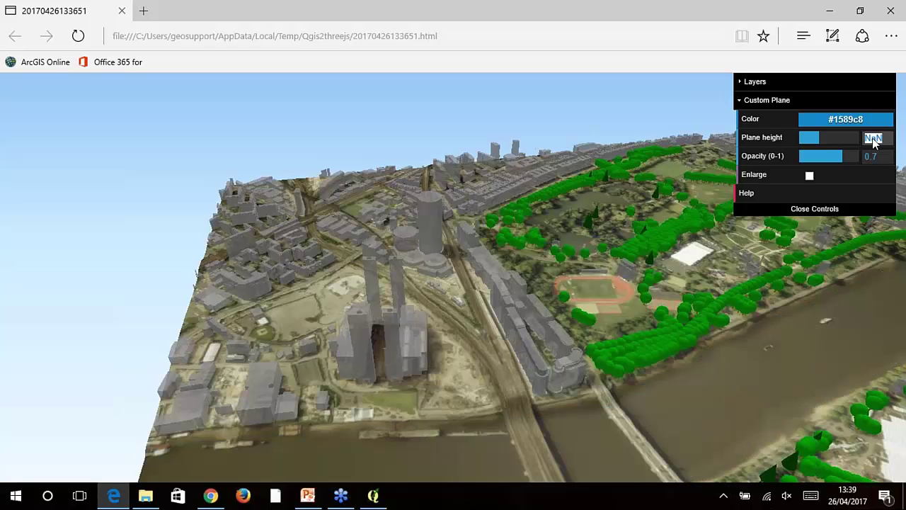
key("Return")
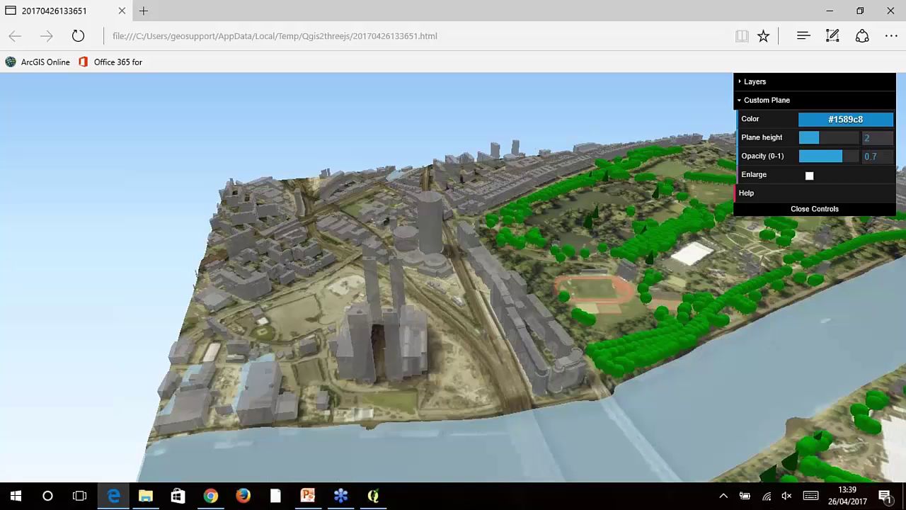
Step: Raise the custom plane's height in two stages, to 3 and to 4, to simulate rising water across the Battersea model
left_click_drag(612, 321, 565, 291)
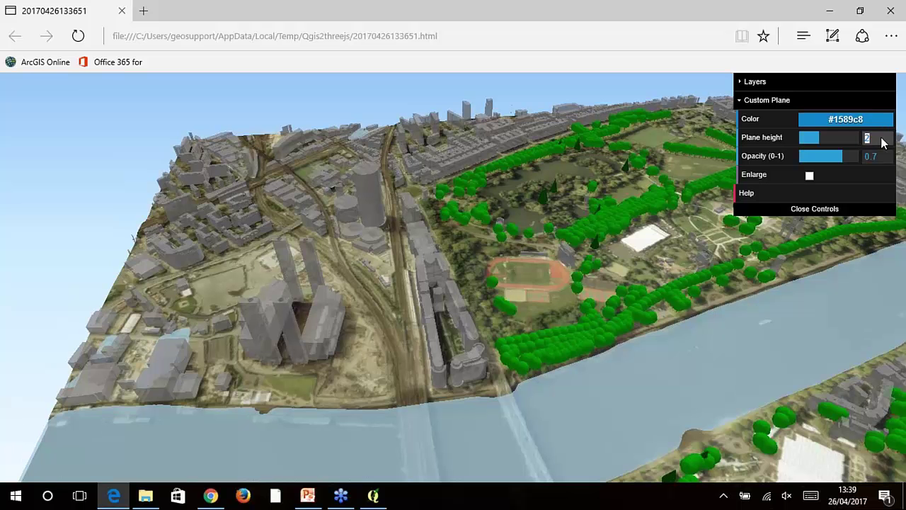
type("3")
key("Return")
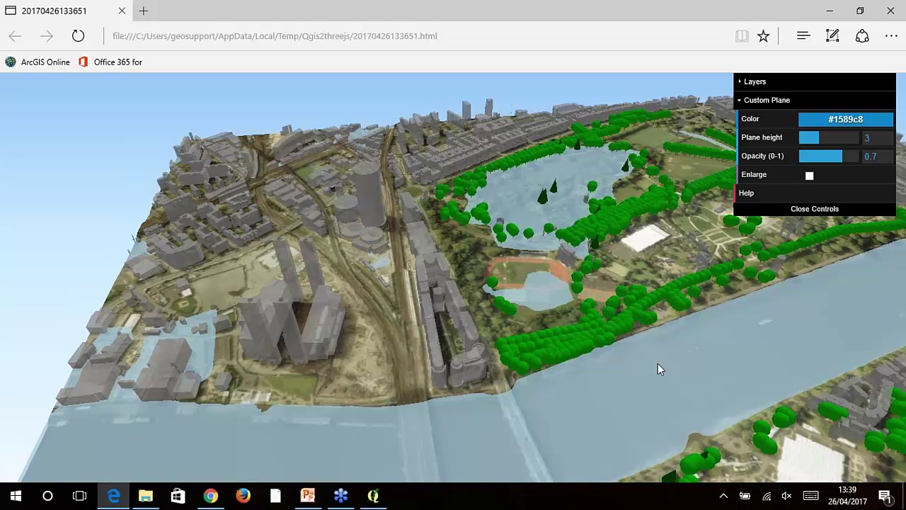
left_click(886, 137)
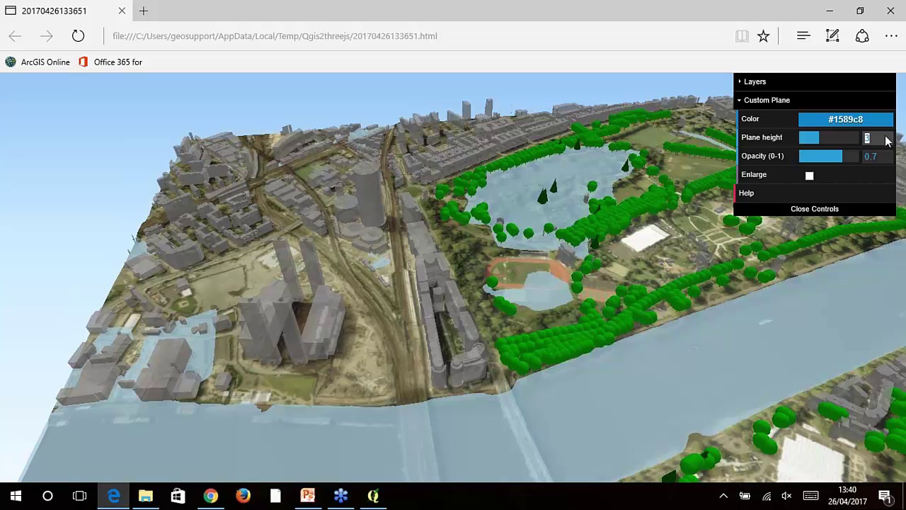
type("4")
key("Return")
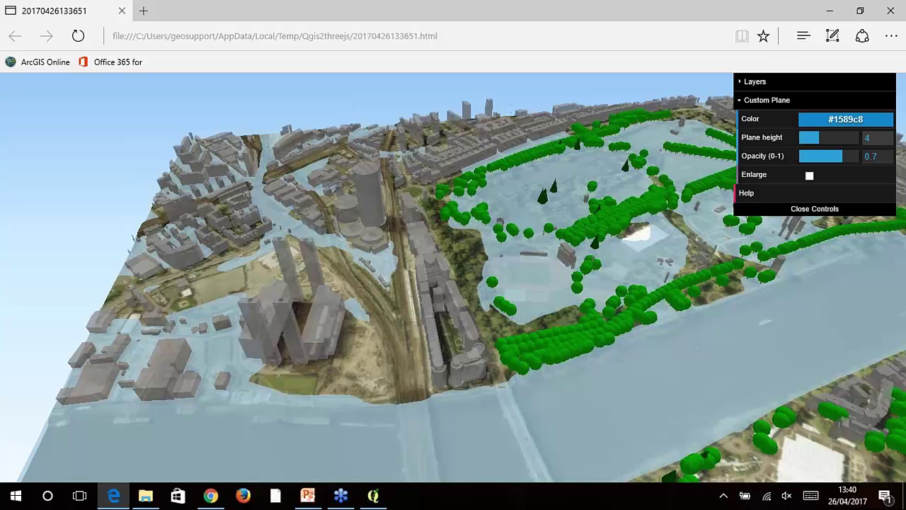
left_click_drag(559, 409, 623, 386)
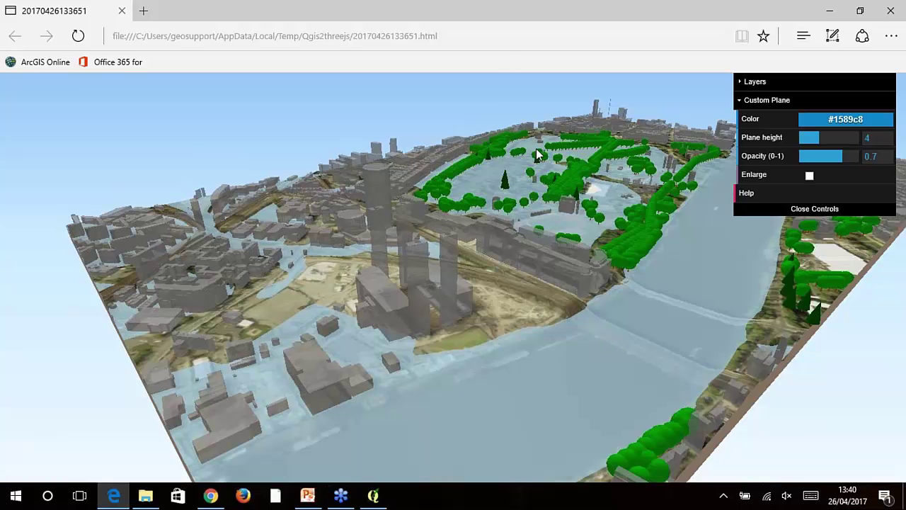
Step: Minimise the browser window with the 3D model and the QGIS window
left_click(315, 37)
left_click(832, 13)
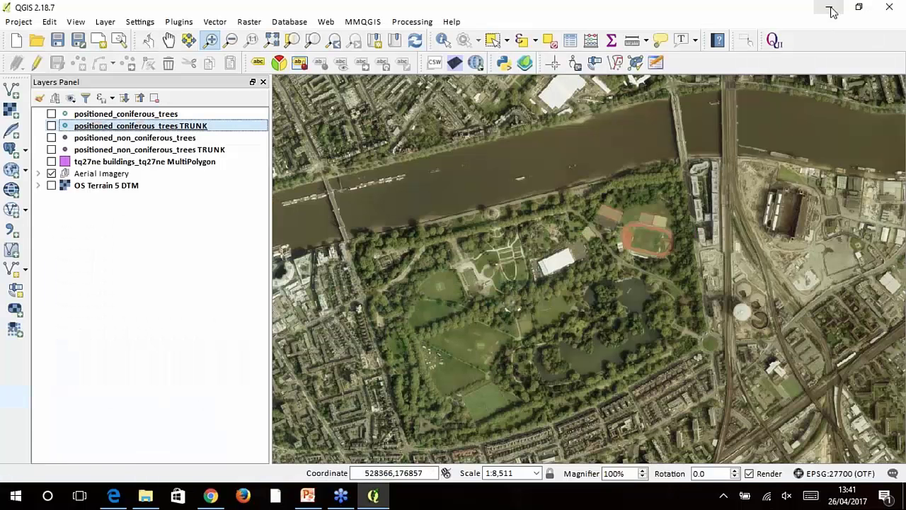
left_click(832, 13)
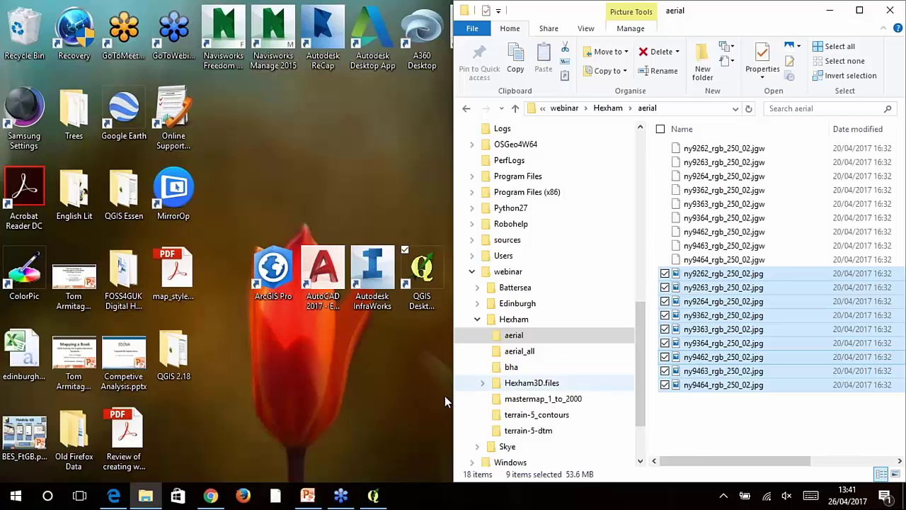
Step: Switch to PowerPoint, select slide 15 "Questions?" and present it full screen
left_click(307, 496)
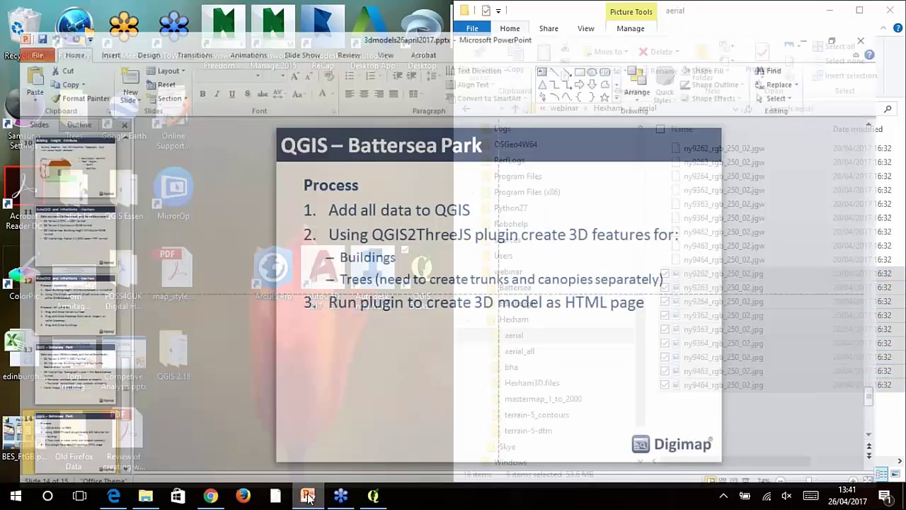
scroll(98, 350, "down", 2)
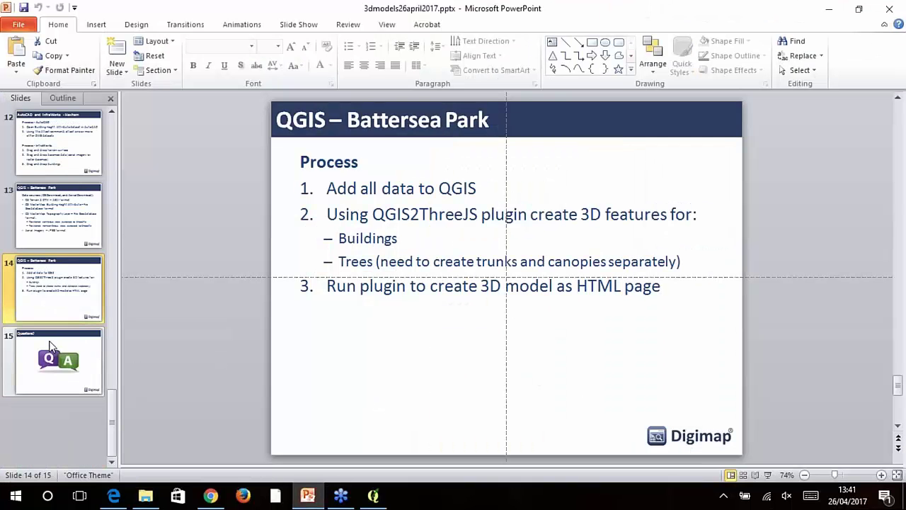
left_click(87, 362)
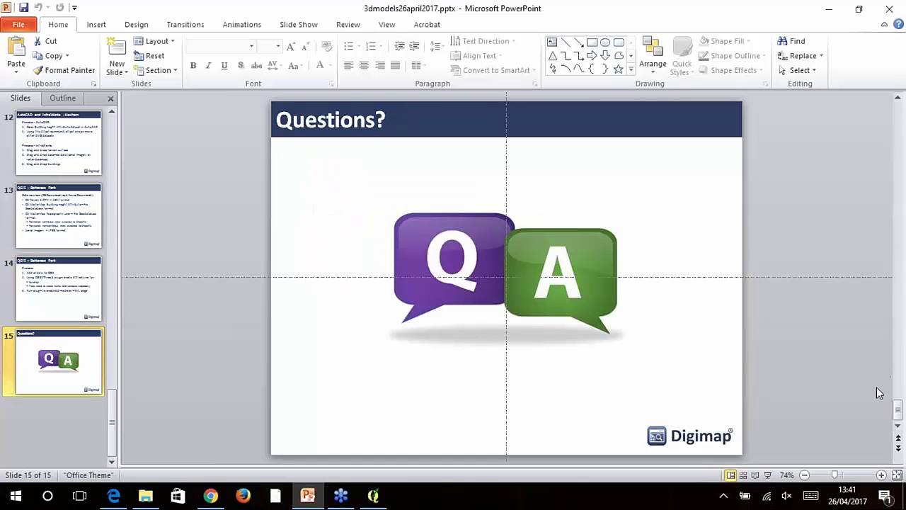
left_click(768, 475)
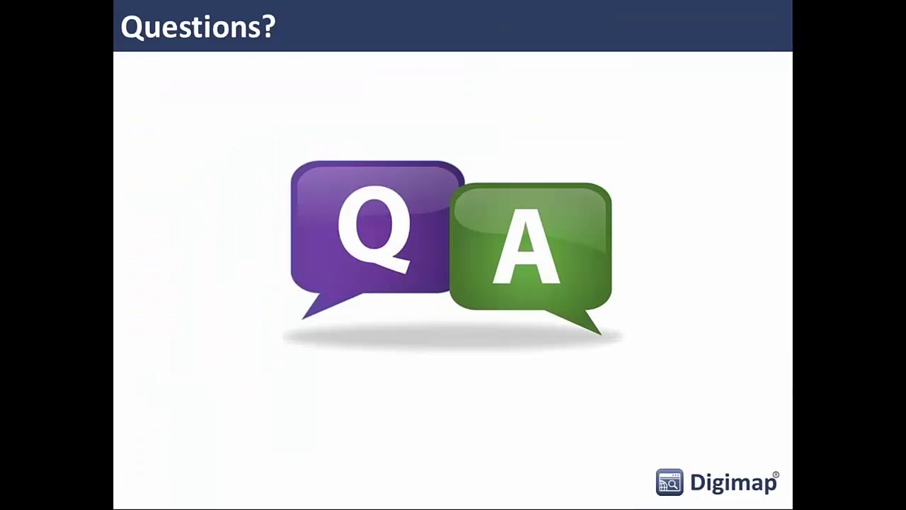